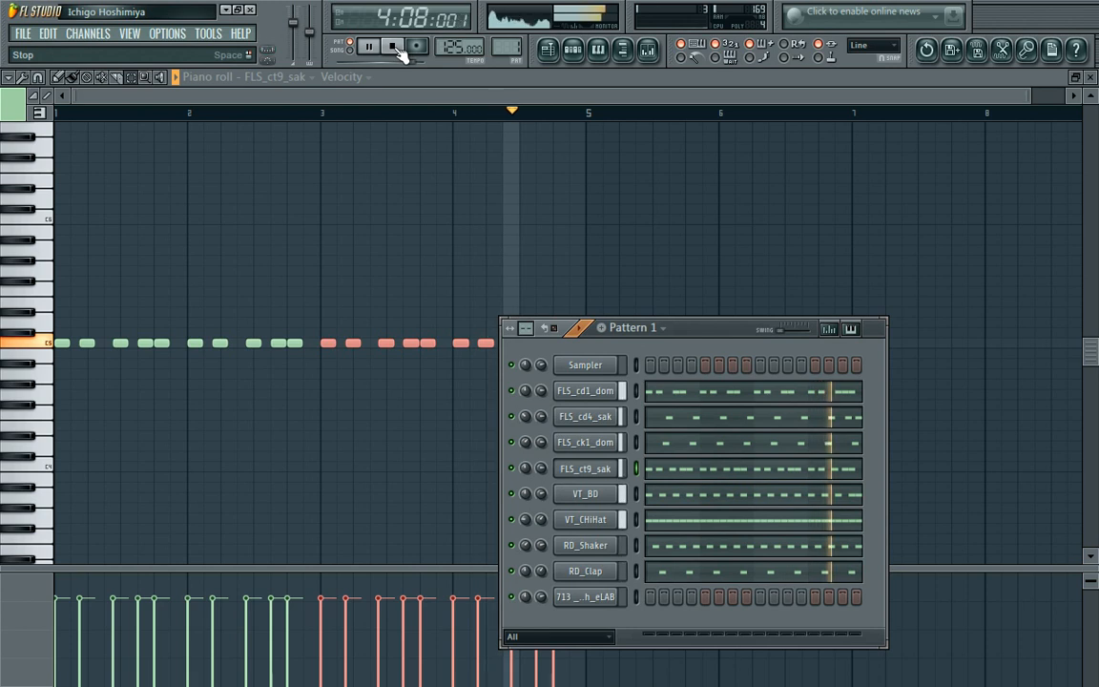
- Stop playback and open the FLS_ct9_sak channel's settings at the echo delay and arpeggiator functions
click(400, 51)
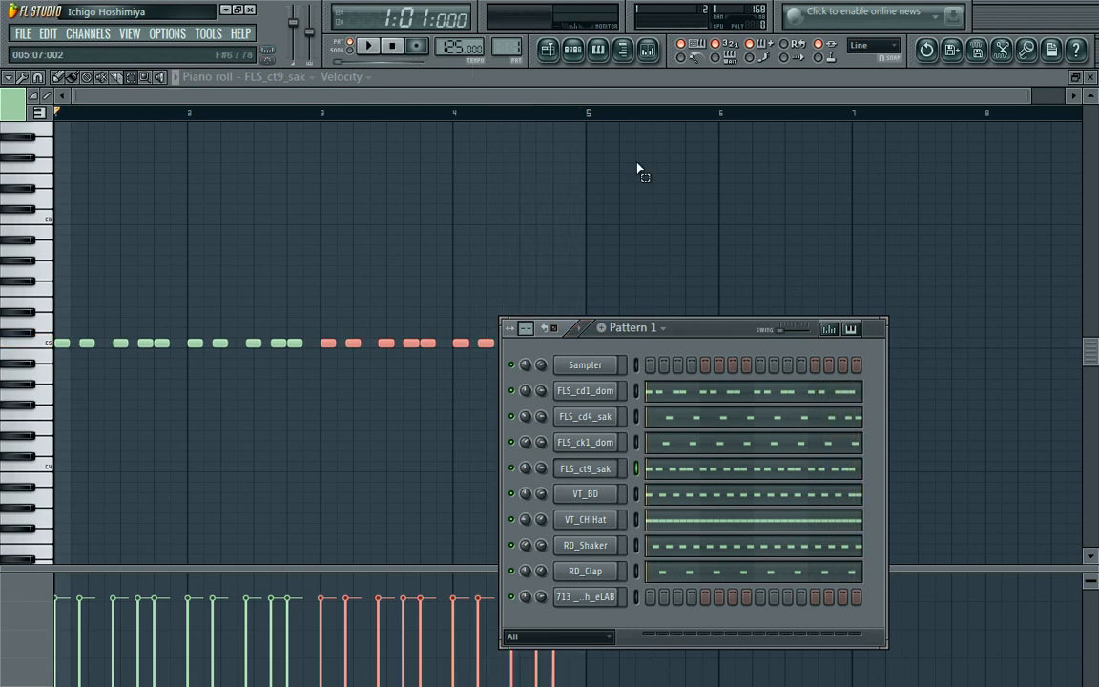
drag(719, 326, 578, 154)
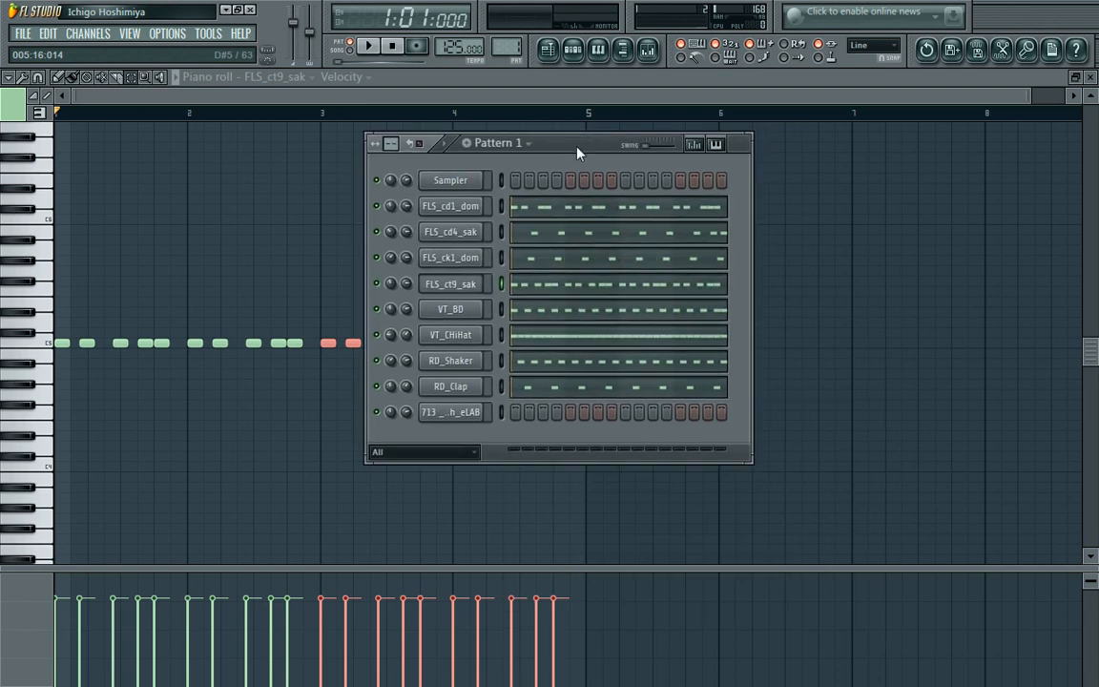
click(470, 290)
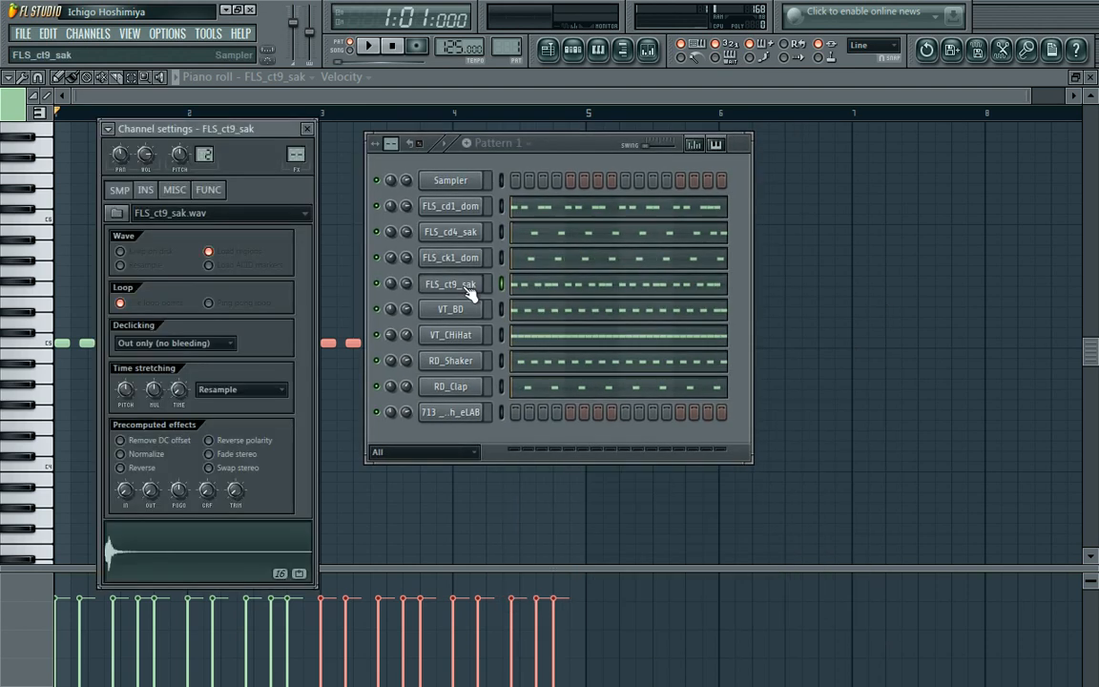
click(210, 190)
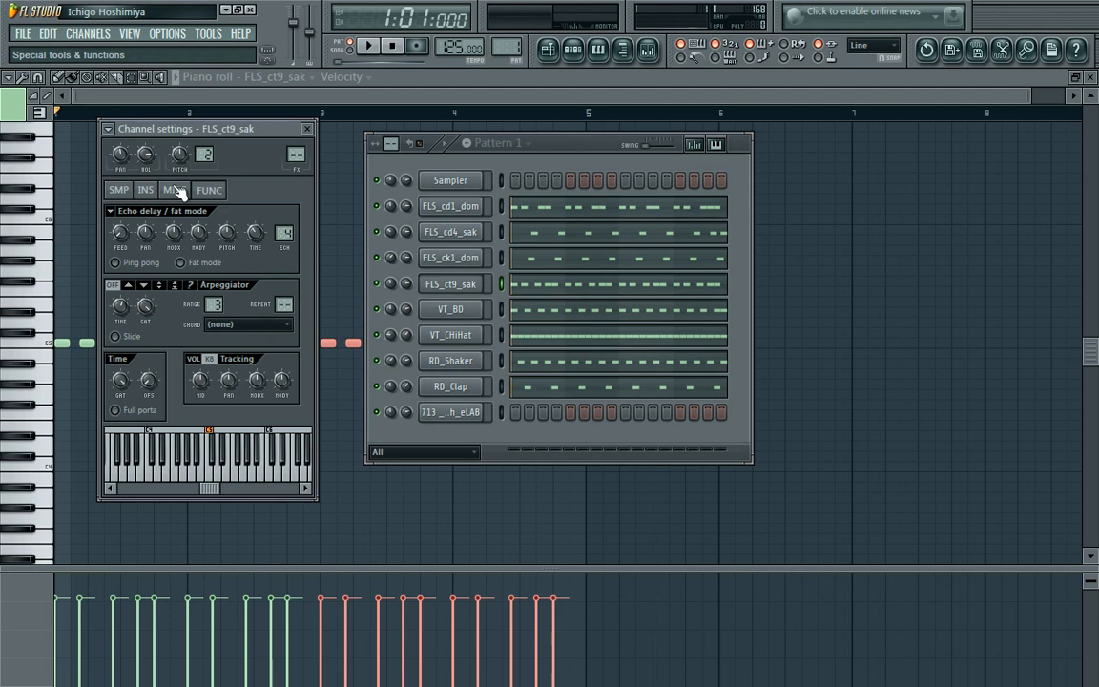
click(119, 189)
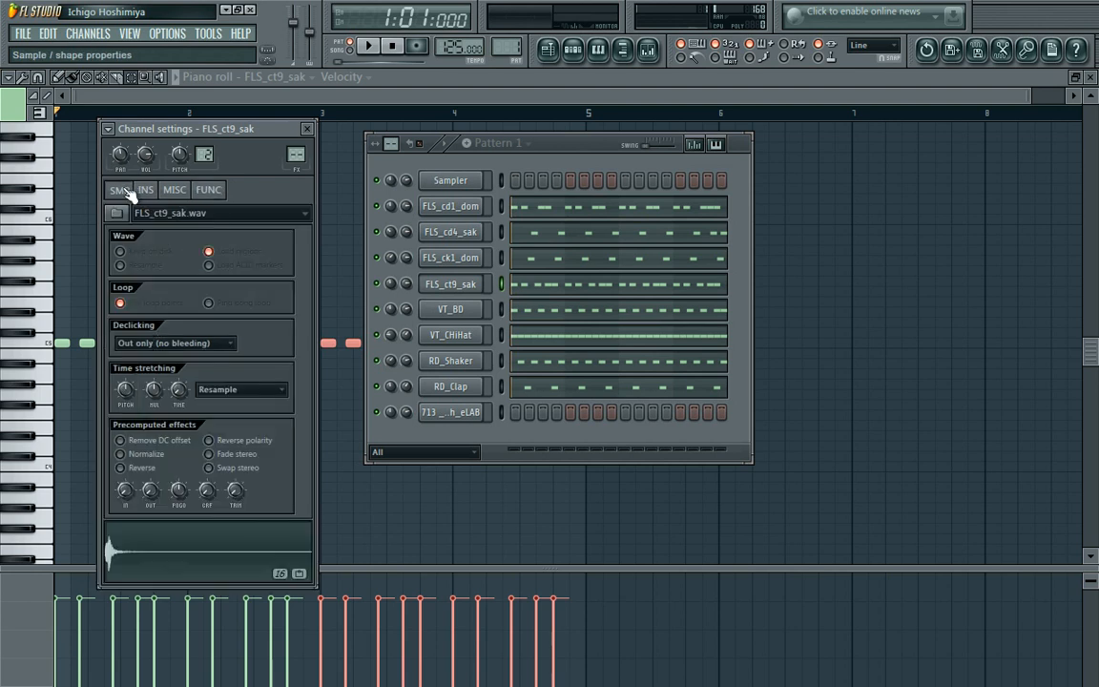
click(210, 191)
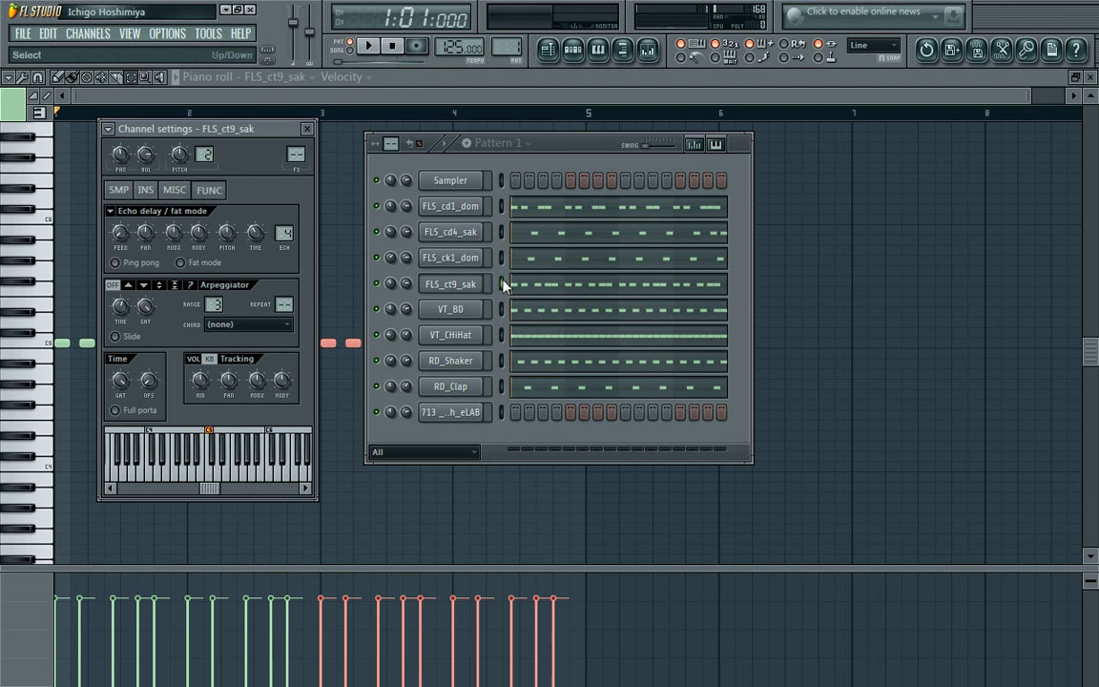
- Audition the FLS_ct9_sak and FLS_ck1_dom channels, leaving FLS_ct9_sak selected
click(455, 293)
click(455, 293)
click(467, 262)
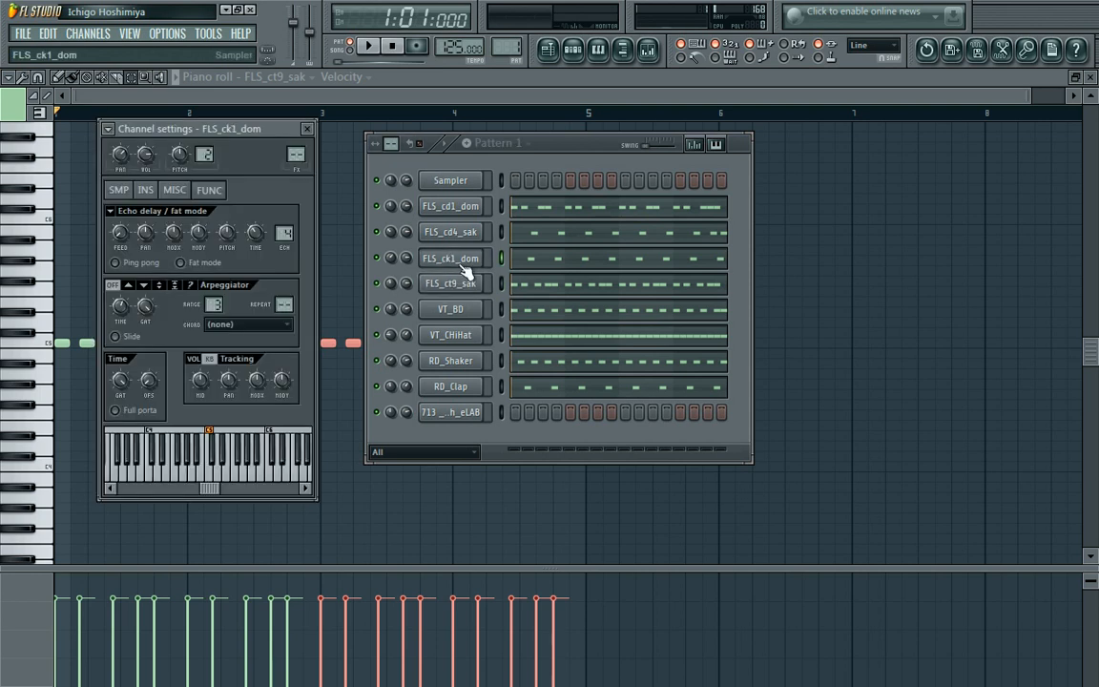
click(466, 282)
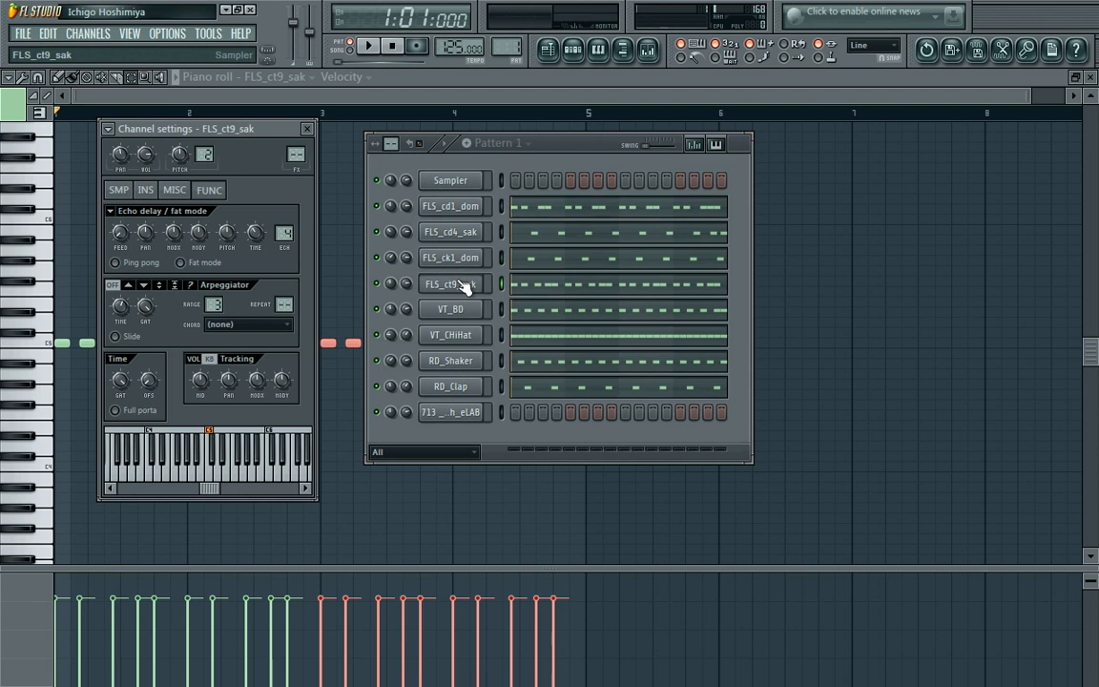
- Play the pattern, solo FLS_ct9_sak and adjust its echo delay feedback, raising the master volume slightly
click(371, 47)
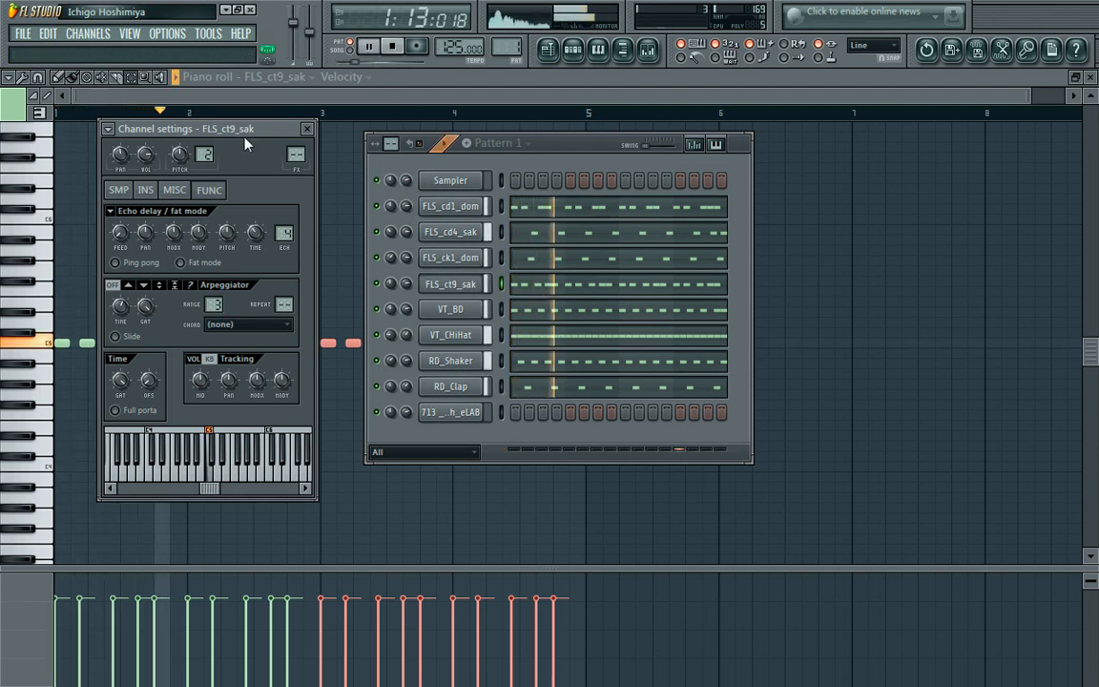
drag(119, 234, 122, 259)
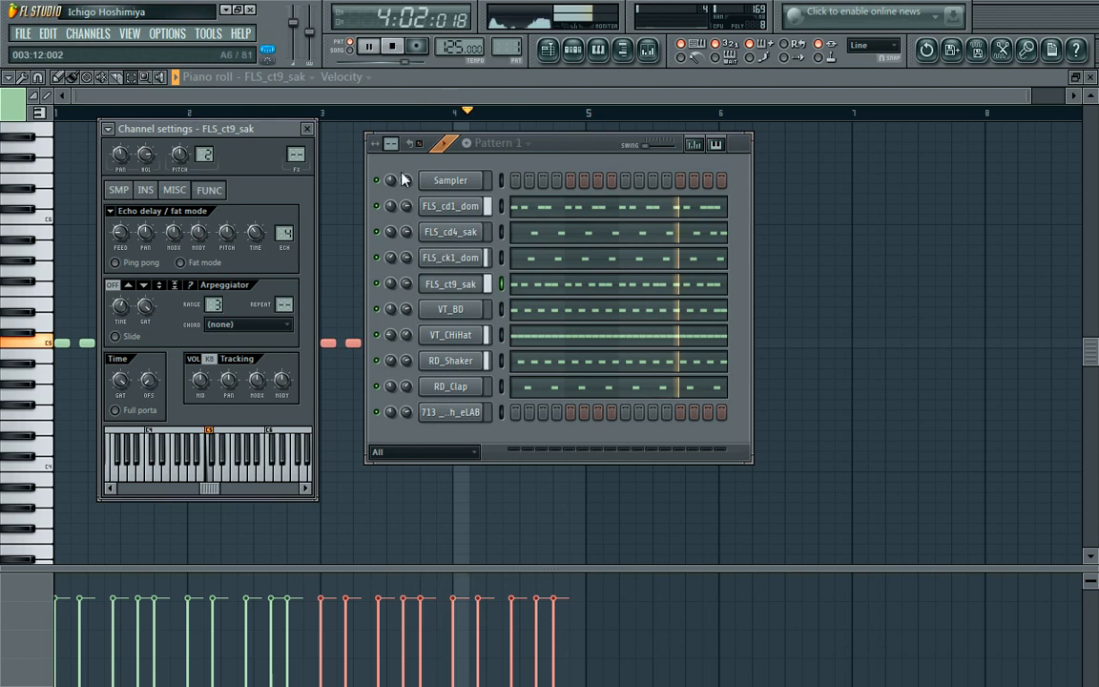
right_click(391, 284)
key(Escape)
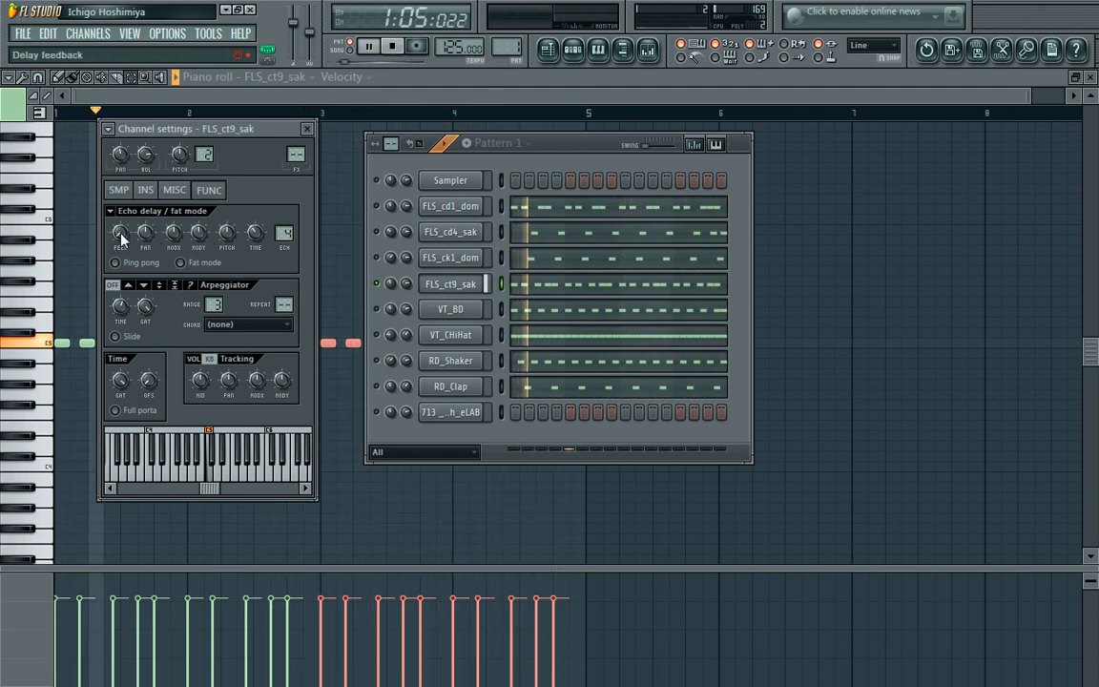
drag(121, 237, 120, 221)
drag(294, 22, 294, 18)
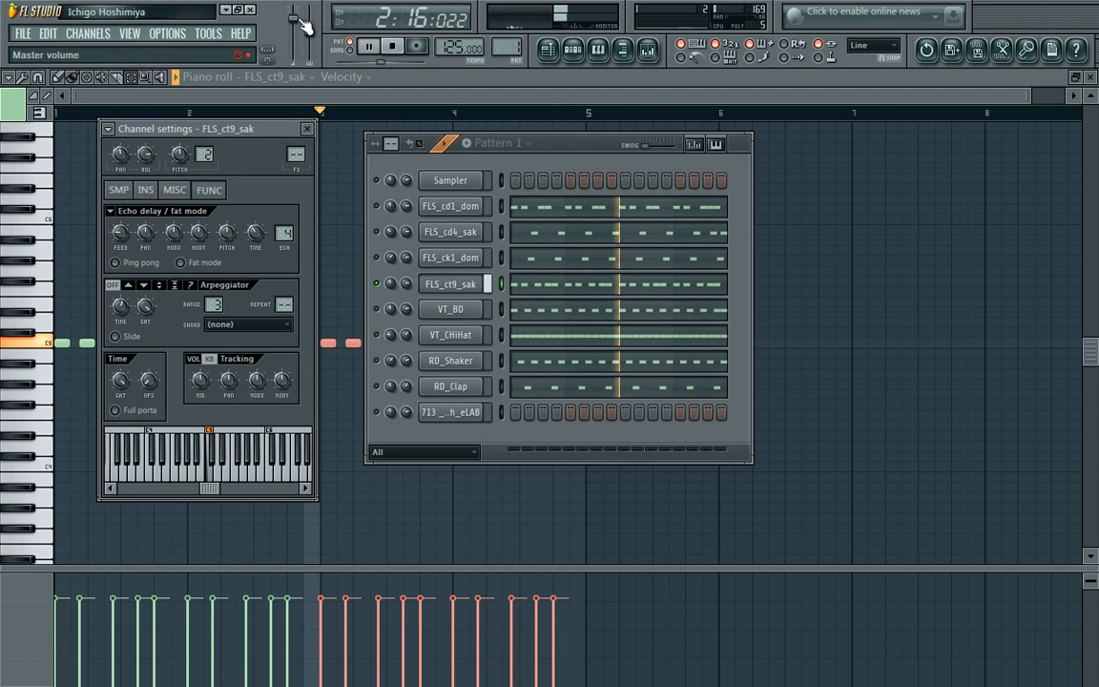
- Turn off the solo on FLS_ct9_sak so all channels sound, and stop playback
right_click(377, 286)
click(393, 298)
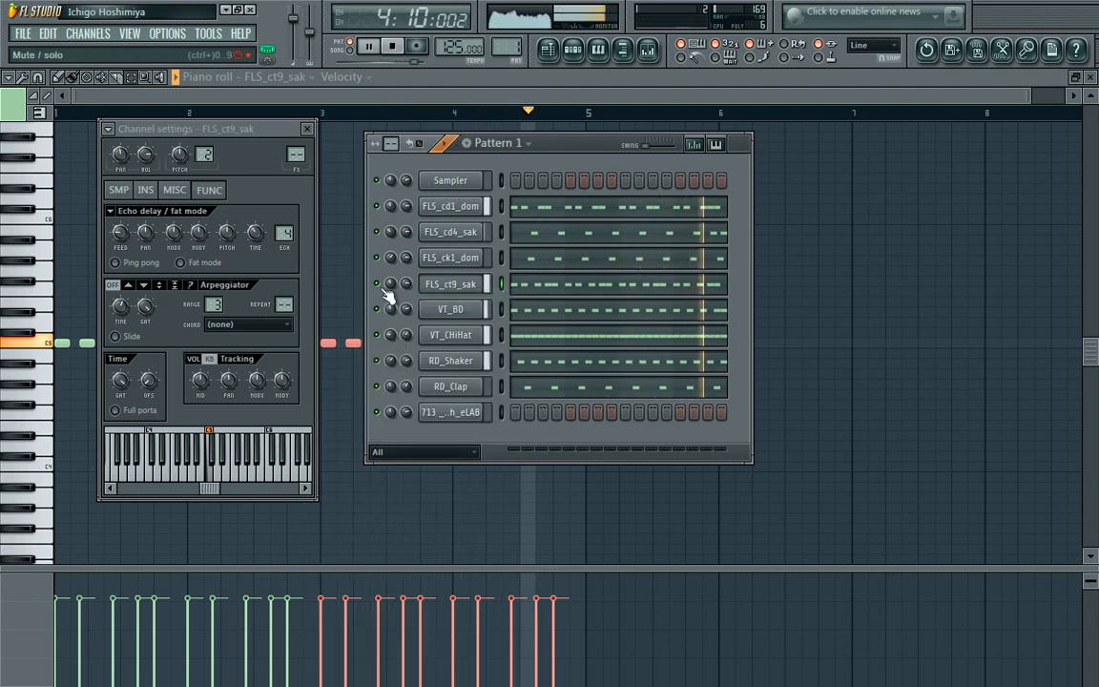
click(395, 49)
- Bring up the Microsoft Expression Encoder 4 Screen Capture recording controls
key(super)
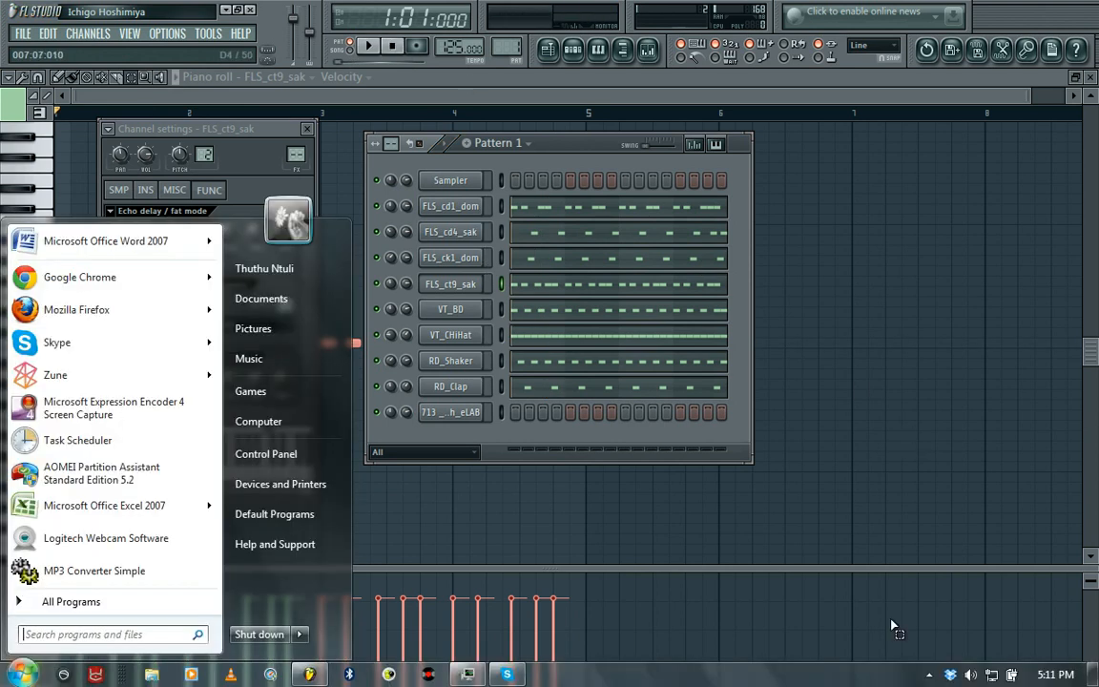
click(971, 678)
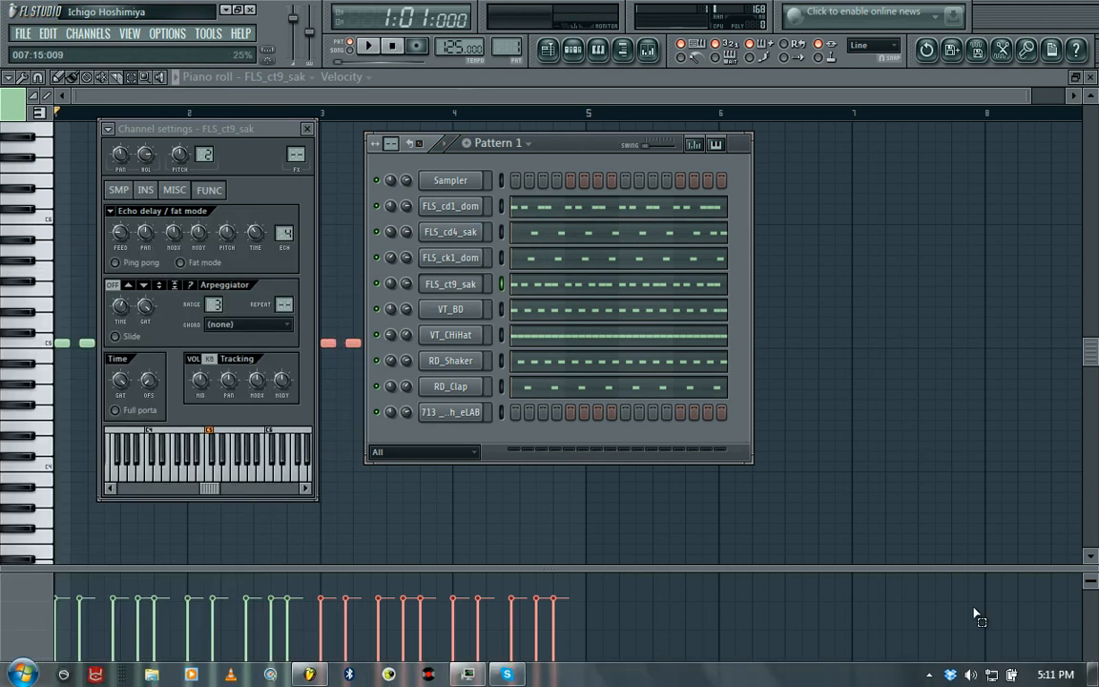
click(929, 676)
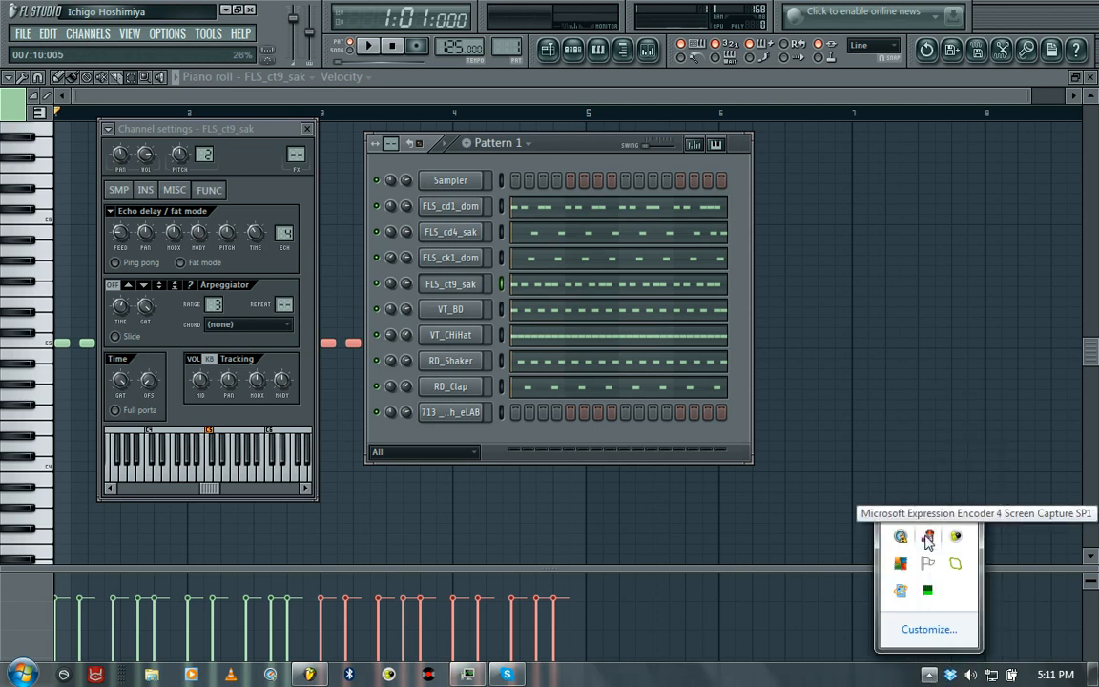
right_click(928, 537)
click(855, 482)
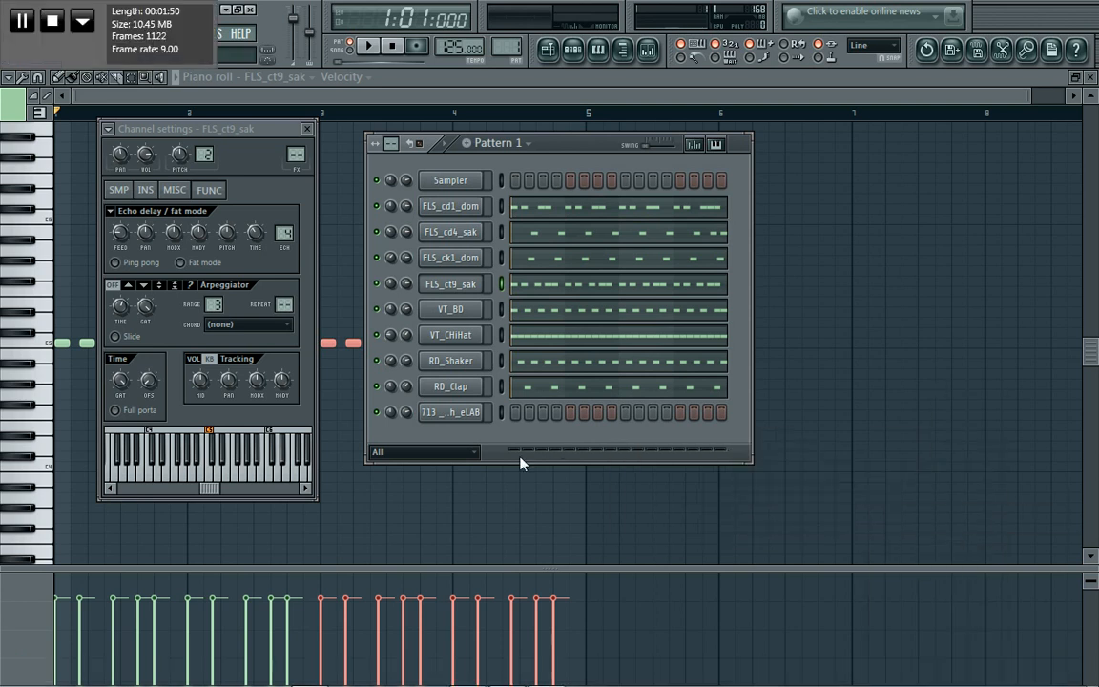
- Open the sample settings of the 713 _Perc_Sh_eLAB channel and preview its waveform
click(478, 417)
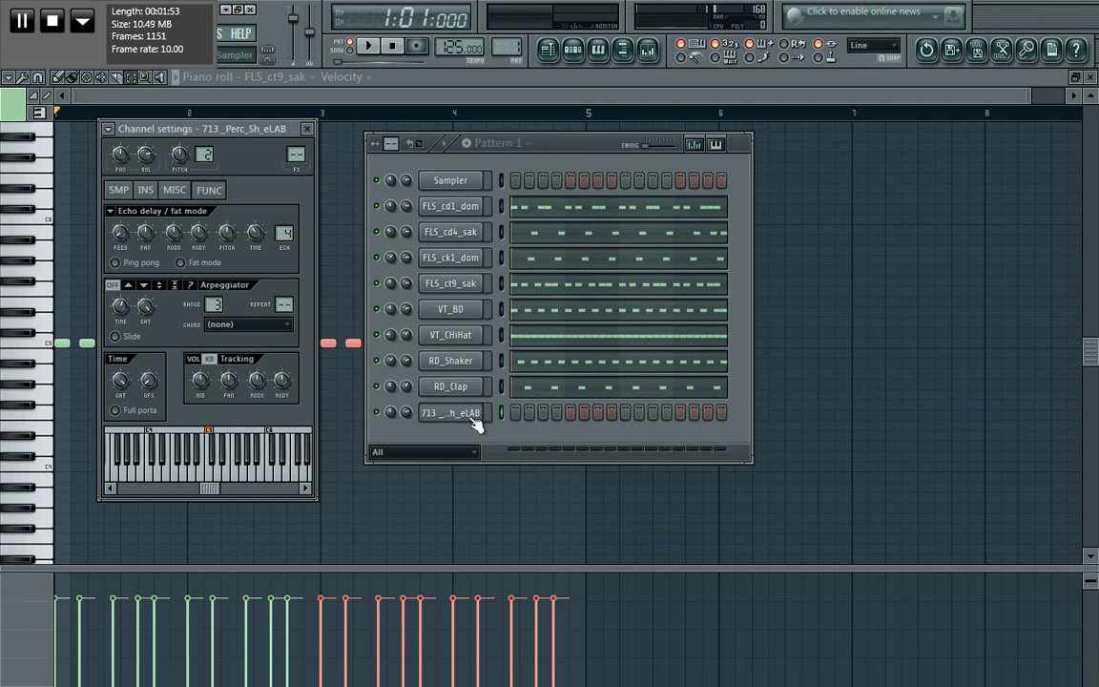
click(125, 191)
click(215, 556)
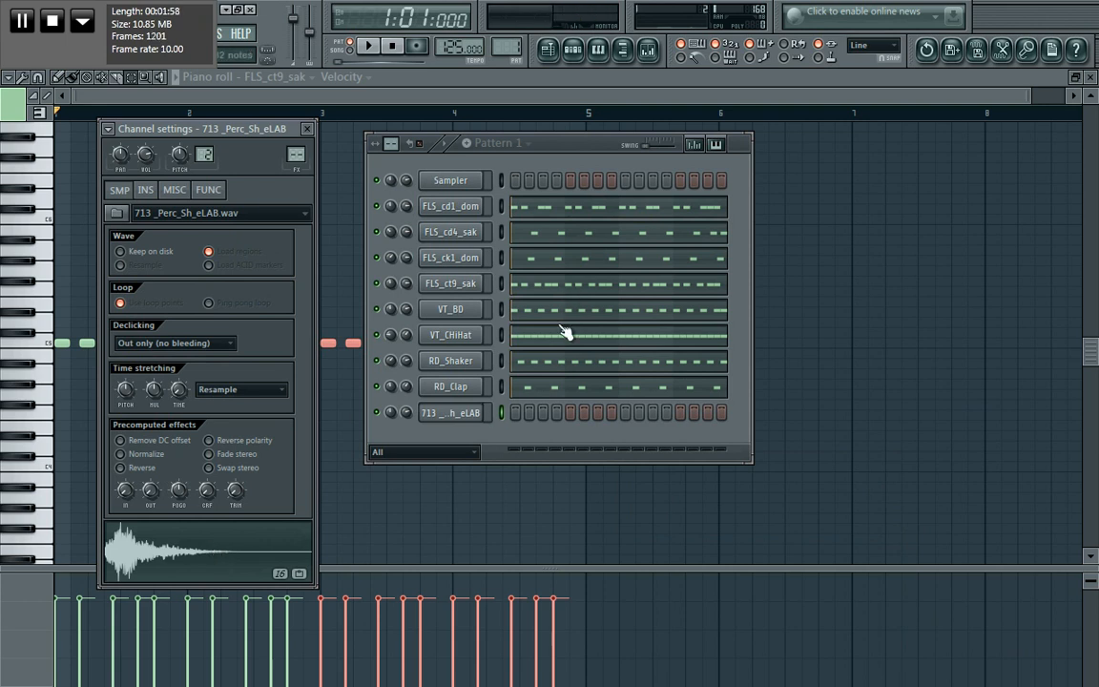
- Switch the piano roll from FLS_ct9_sak to the 713 _Perc_Sh_eLAB channel
click(401, 117)
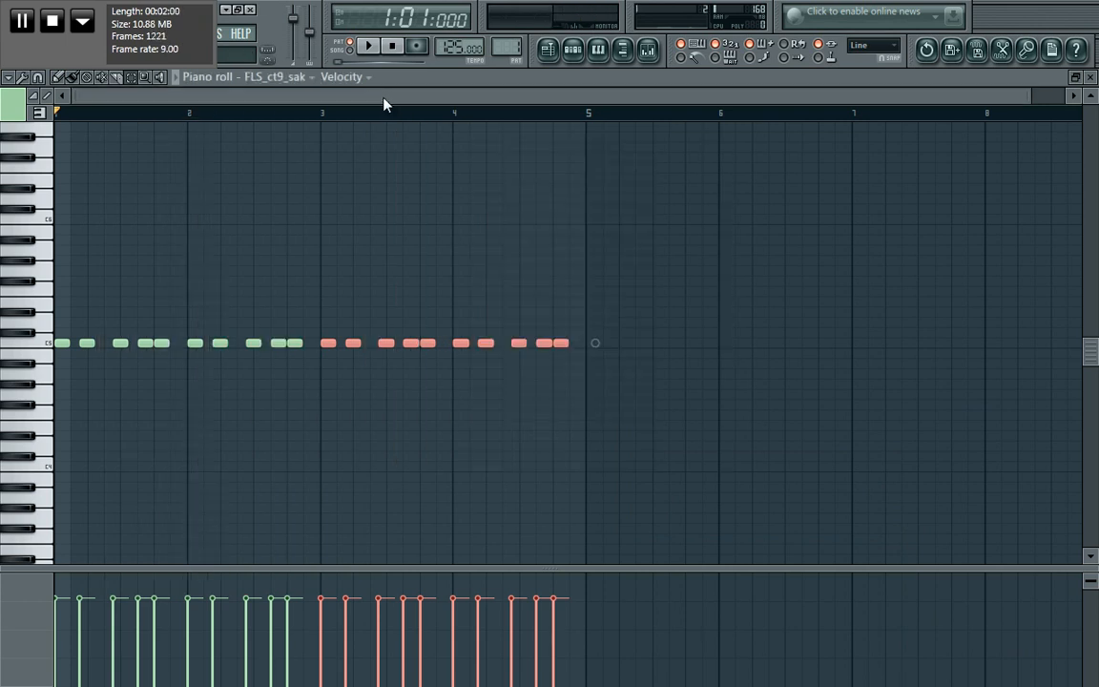
click(286, 77)
click(300, 258)
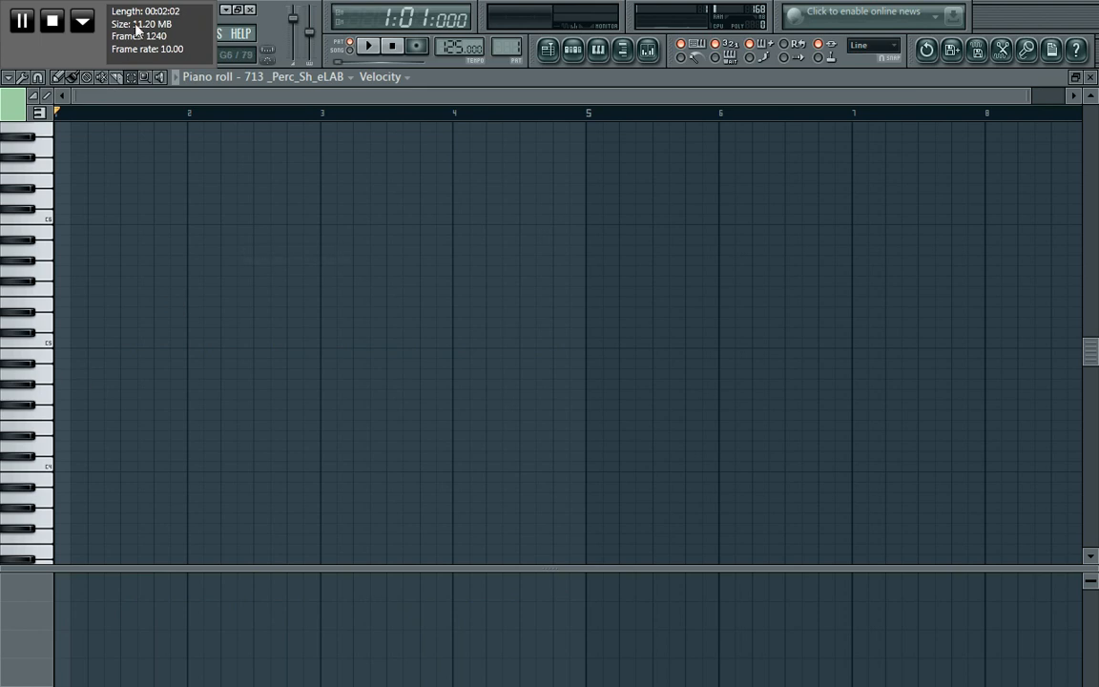
- Paint four evenly spaced C5 notes on the offbeats of bar 1 for 713 _Perc_Sh_eLAB and bring back the channel rack
click(73, 79)
drag(1028, 95, 523, 95)
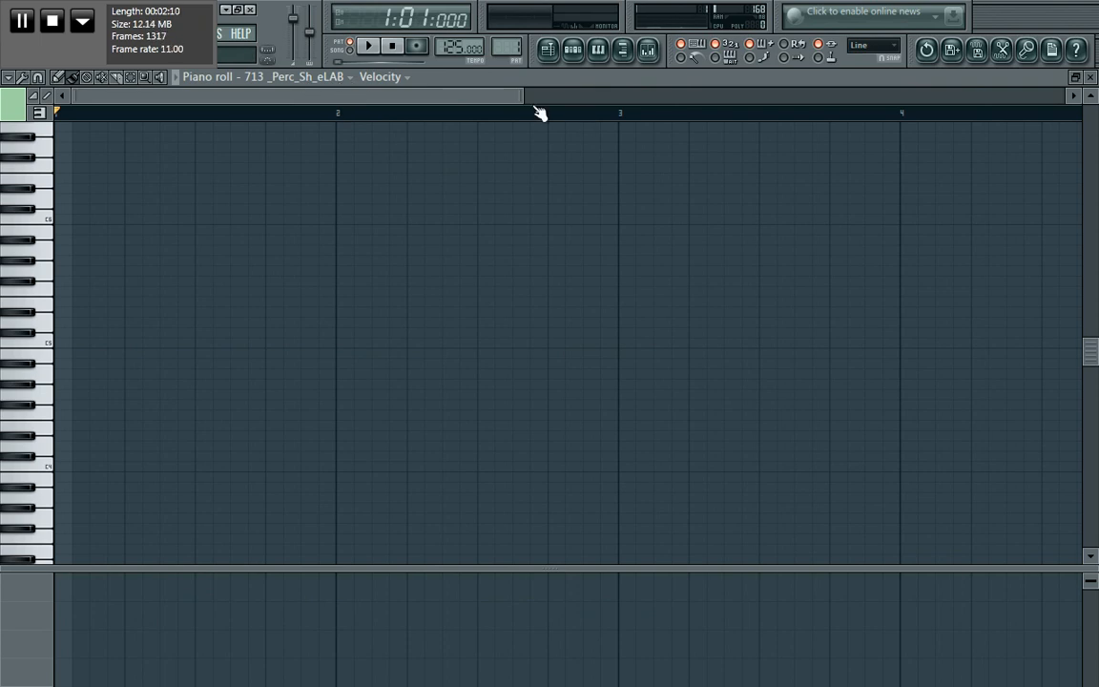
drag(521, 92, 698, 96)
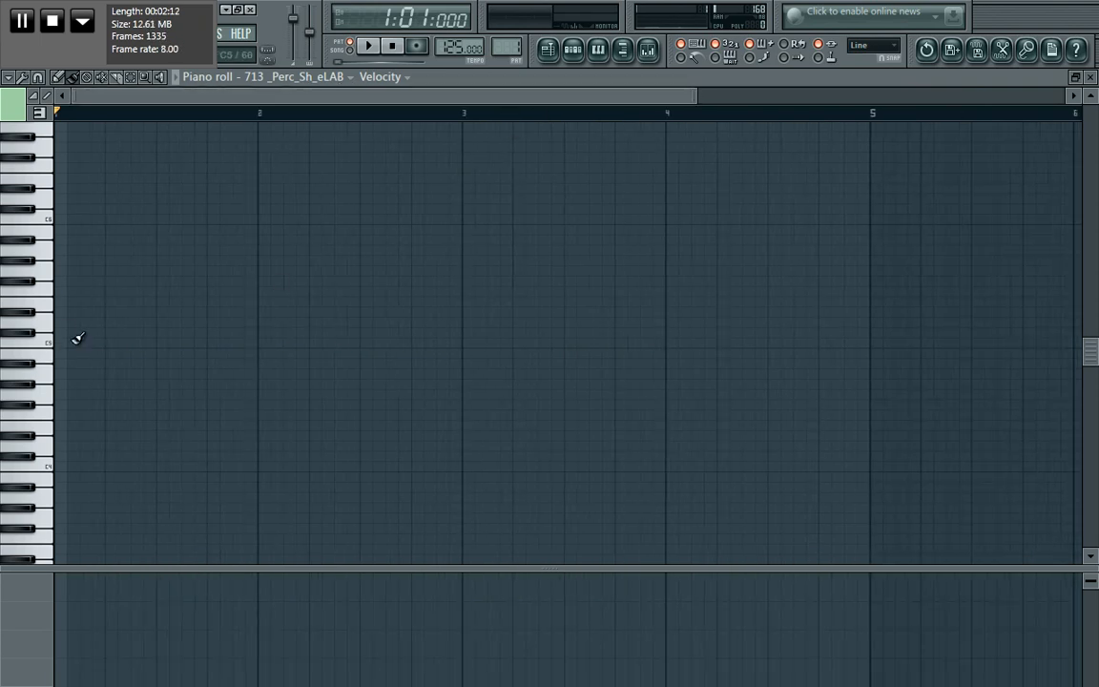
click(45, 344)
click(86, 342)
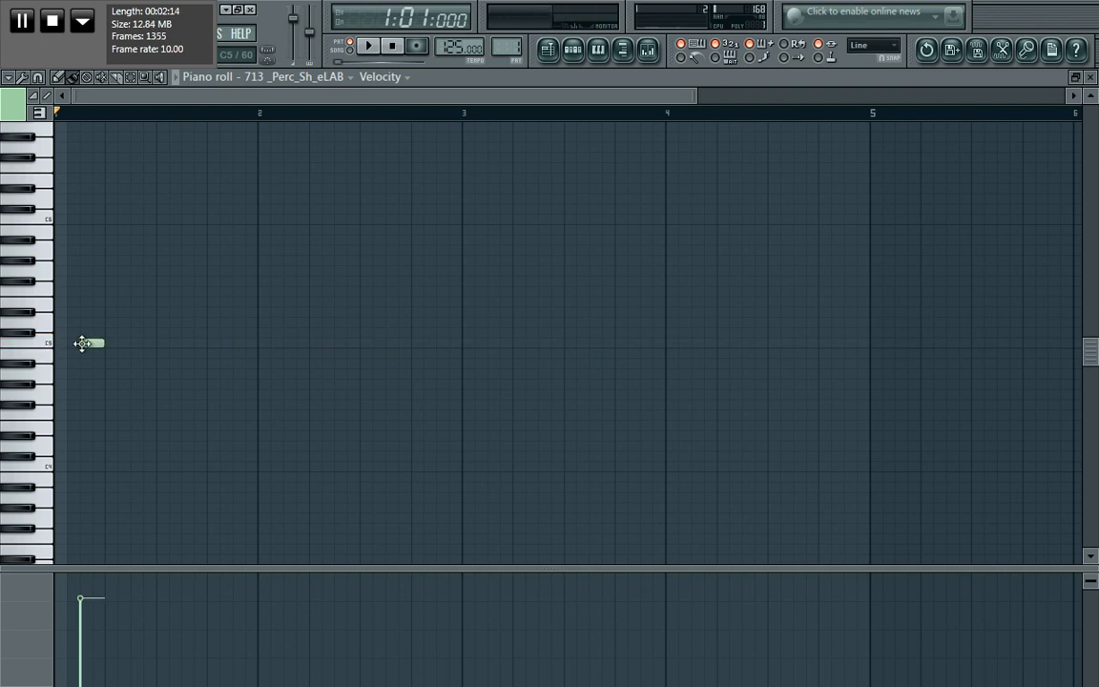
click(133, 343)
click(179, 343)
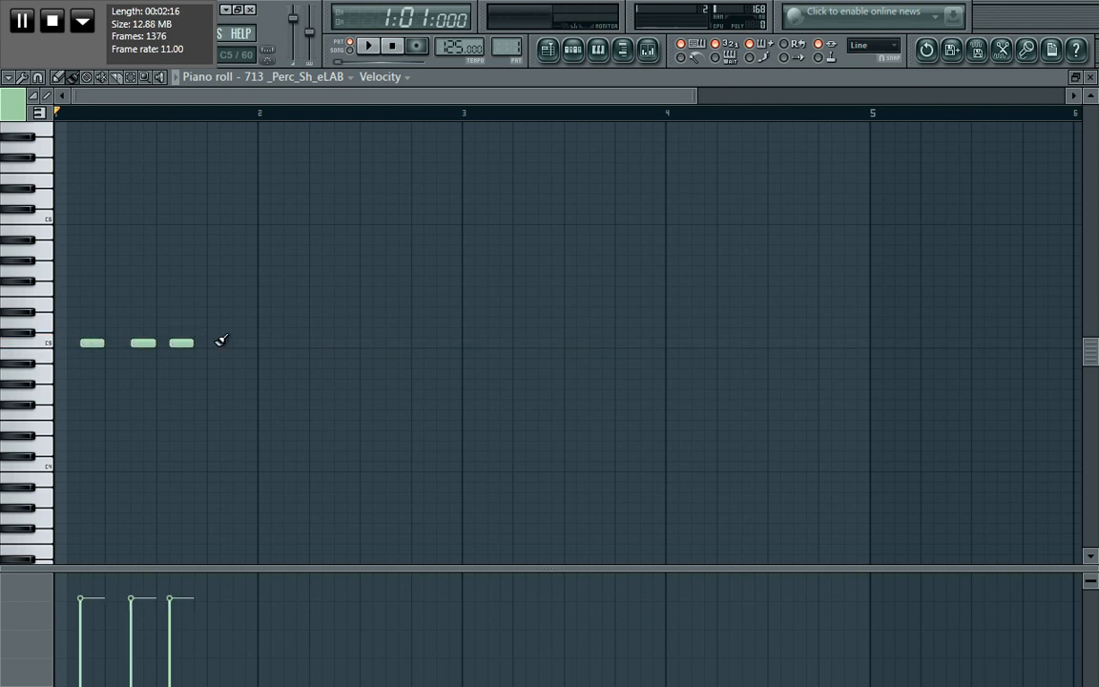
drag(181, 342, 194, 343)
click(239, 343)
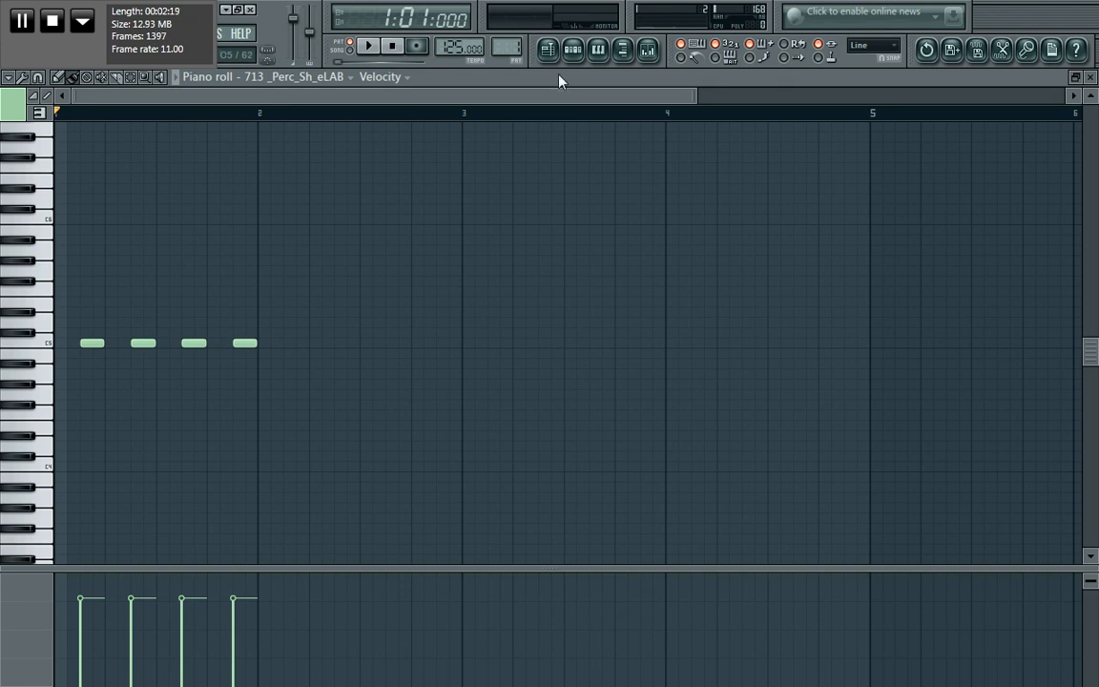
click(576, 50)
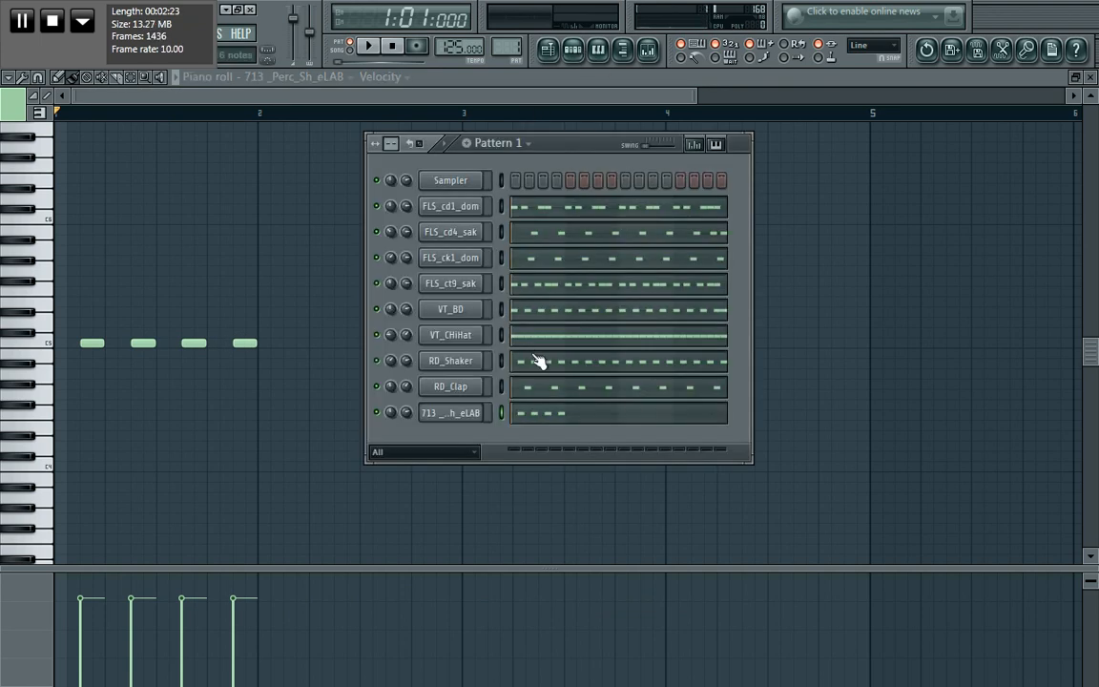
click(502, 366)
key(ctrl+a)
click(502, 366)
click(502, 336)
right_click(480, 340)
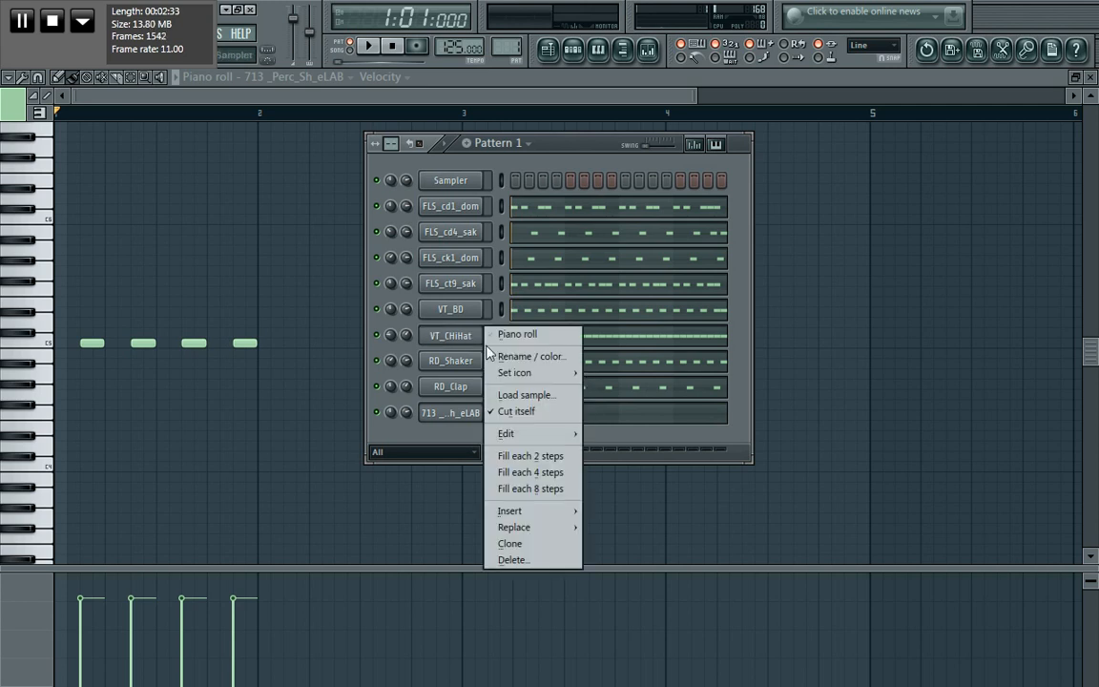
mouse_move(558, 434)
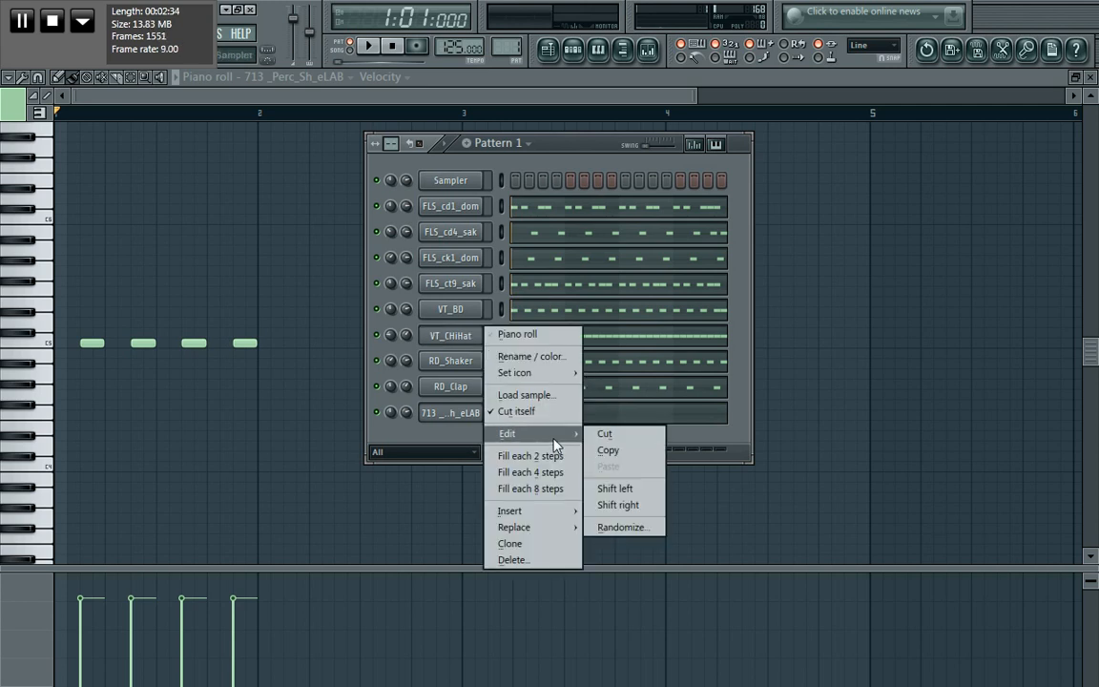
click(430, 436)
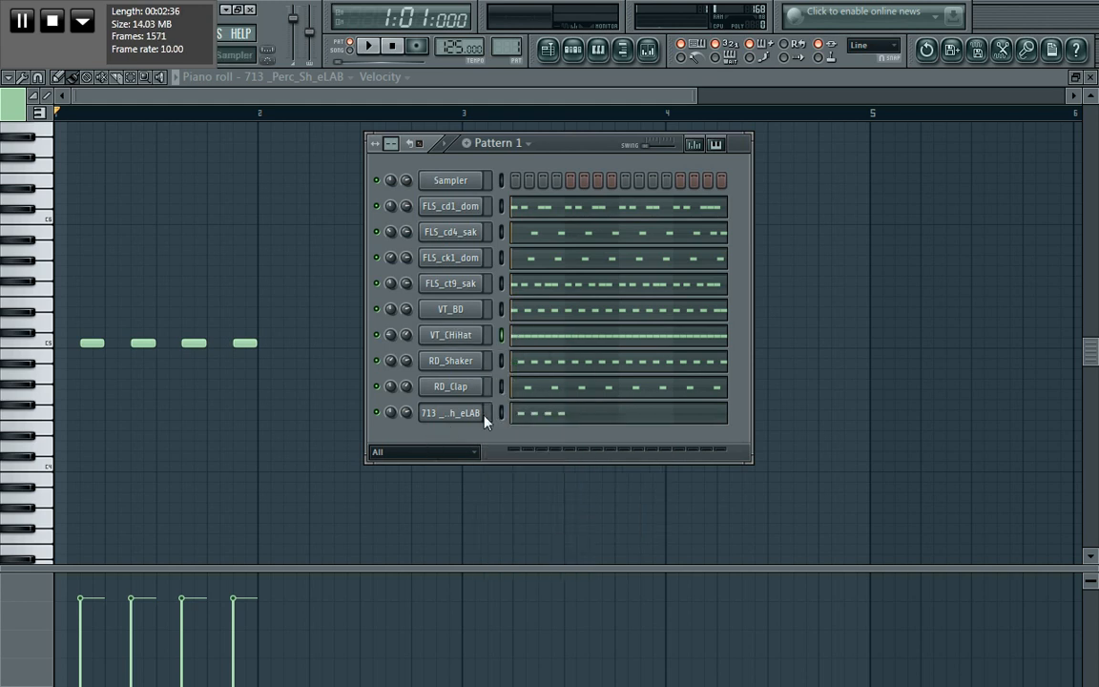
- Copy the RD_Shaker channel's notes into the 713 _Perc_Sh_eLAB channel and play the pattern briefly
right_click(482, 360)
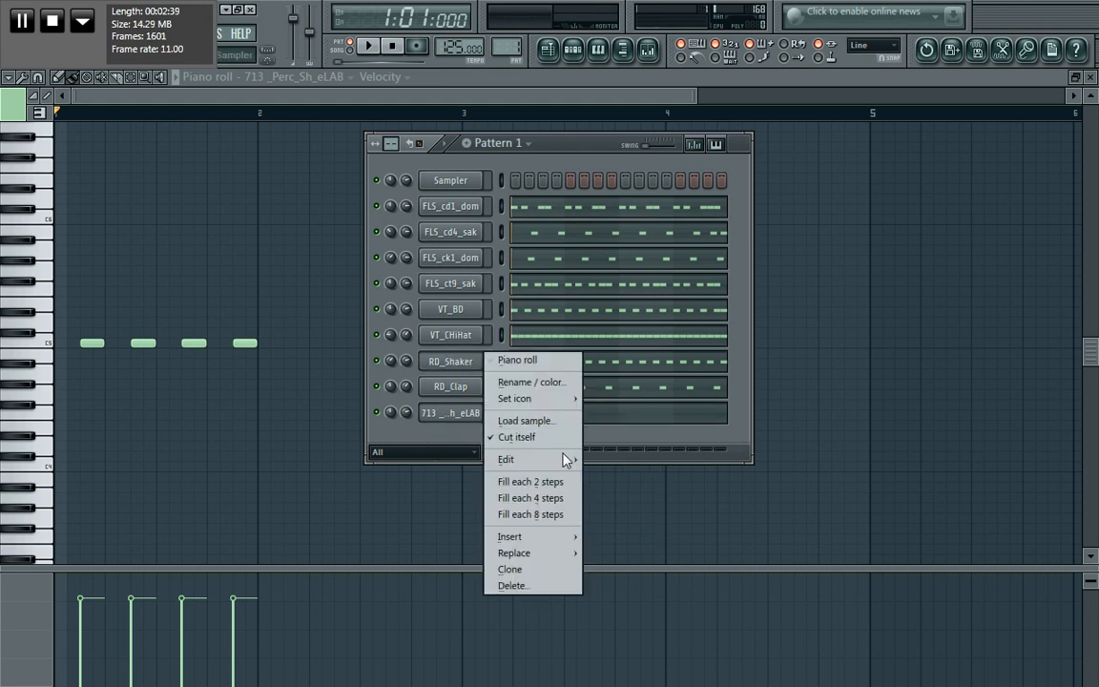
mouse_move(565, 461)
click(618, 479)
click(501, 414)
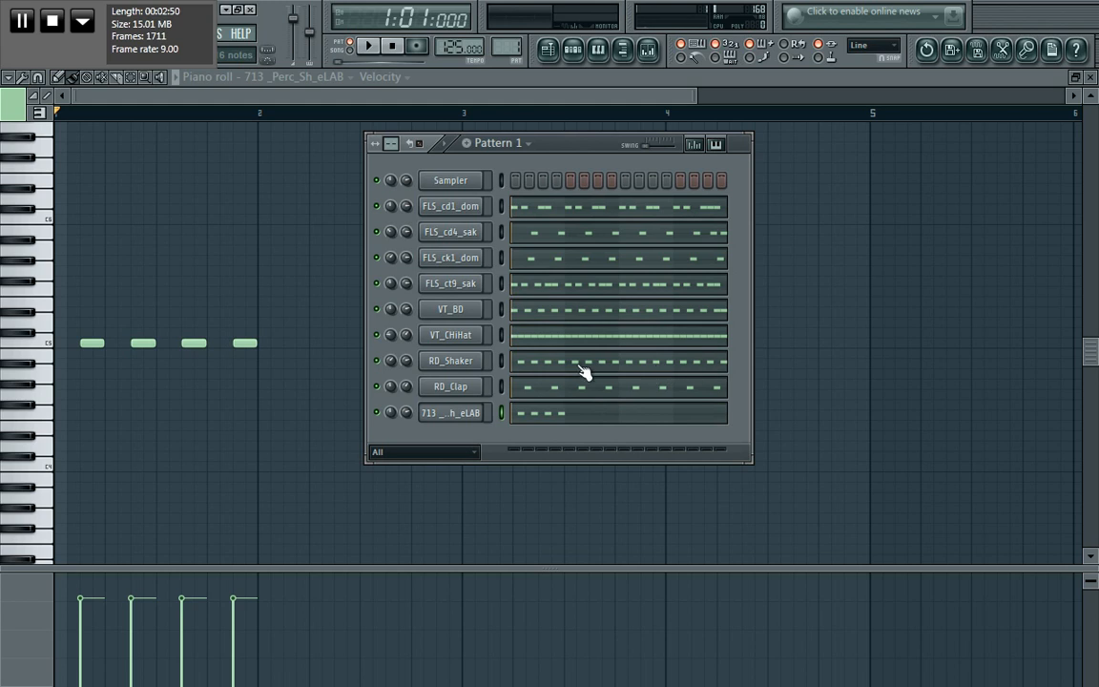
right_click(484, 411)
mouse_move(549, 512)
click(611, 546)
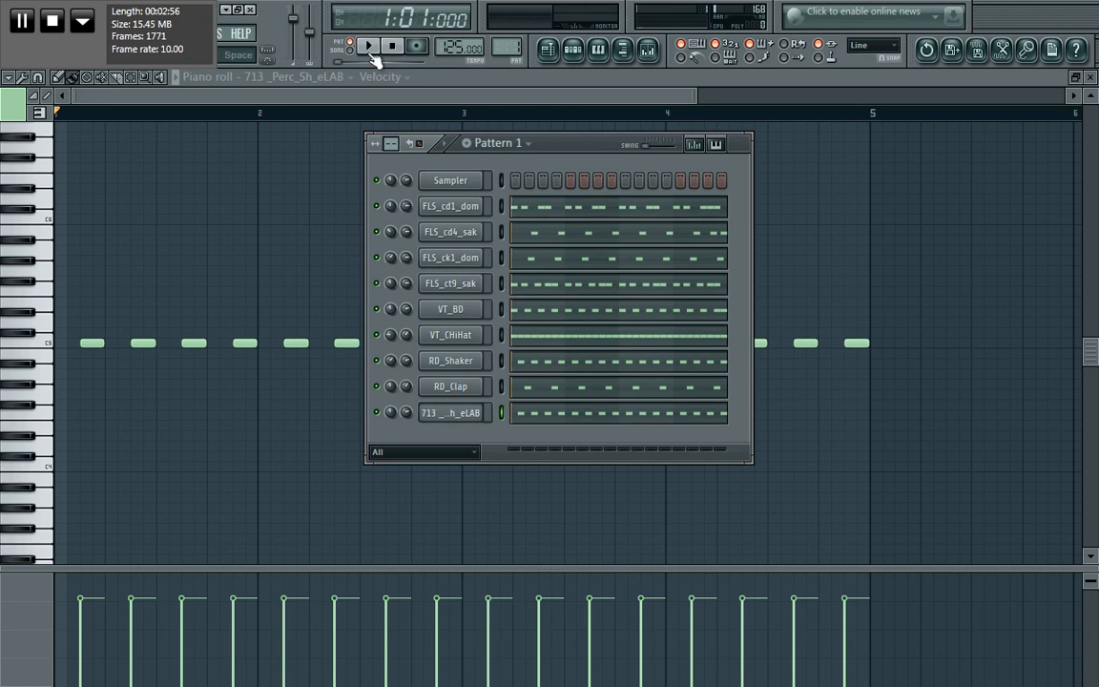
click(370, 46)
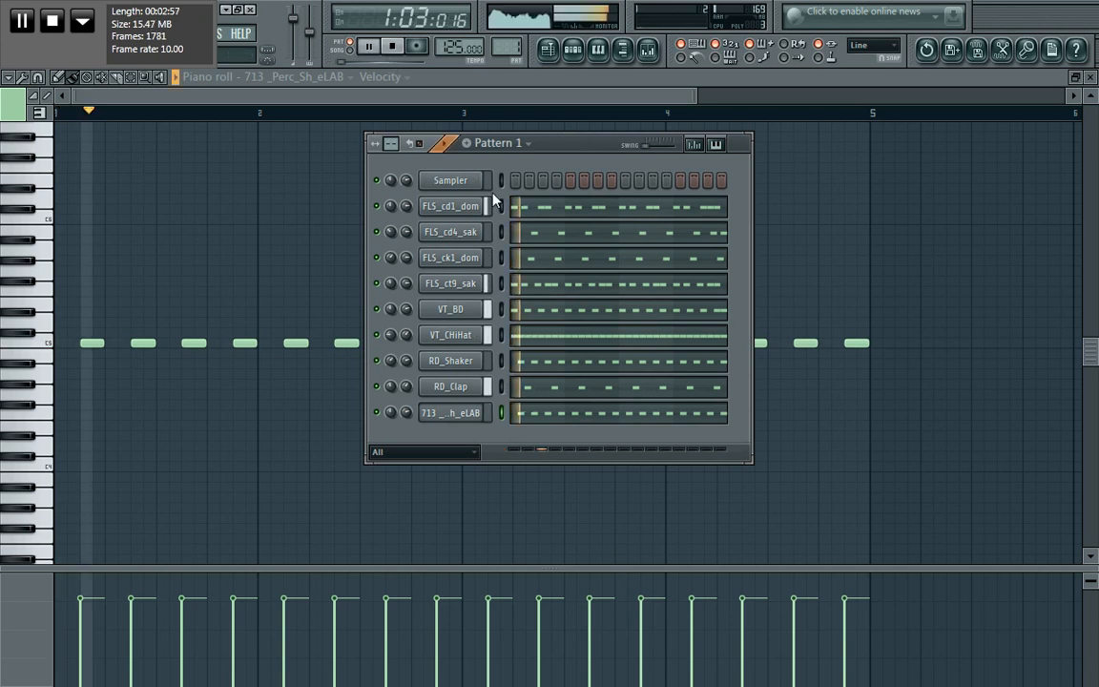
click(392, 46)
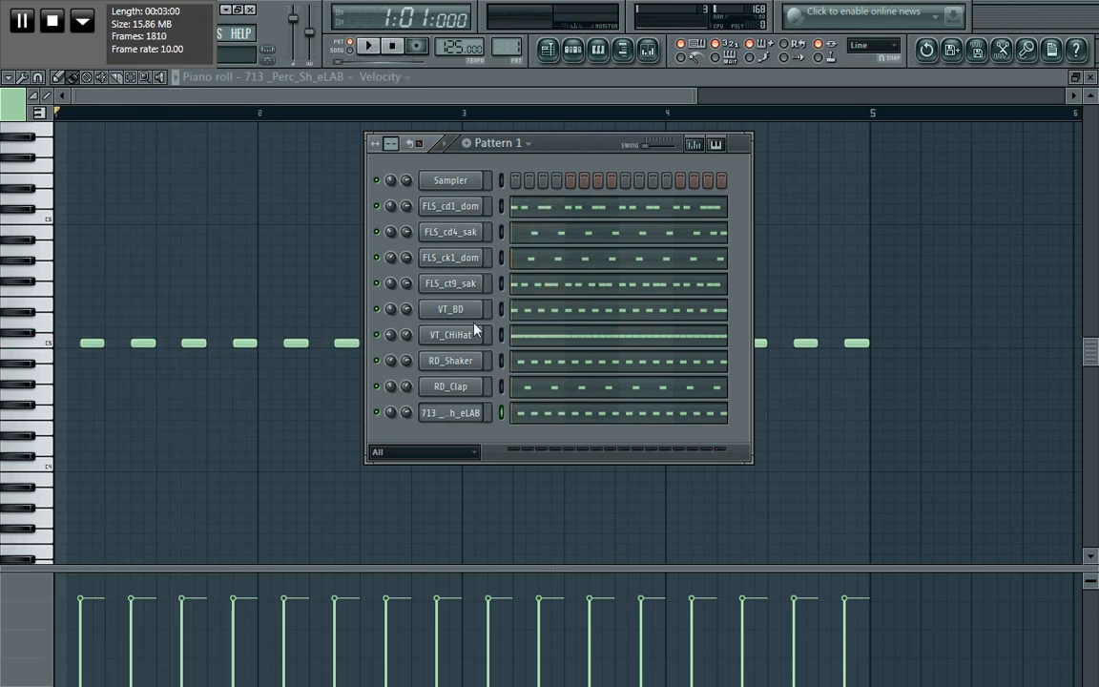
- Open the 713 _Perc_Sh_eLAB channel's function settings, mute VT_CHiHat, RD_Shaker and RD_Clap, and play the pattern
click(465, 415)
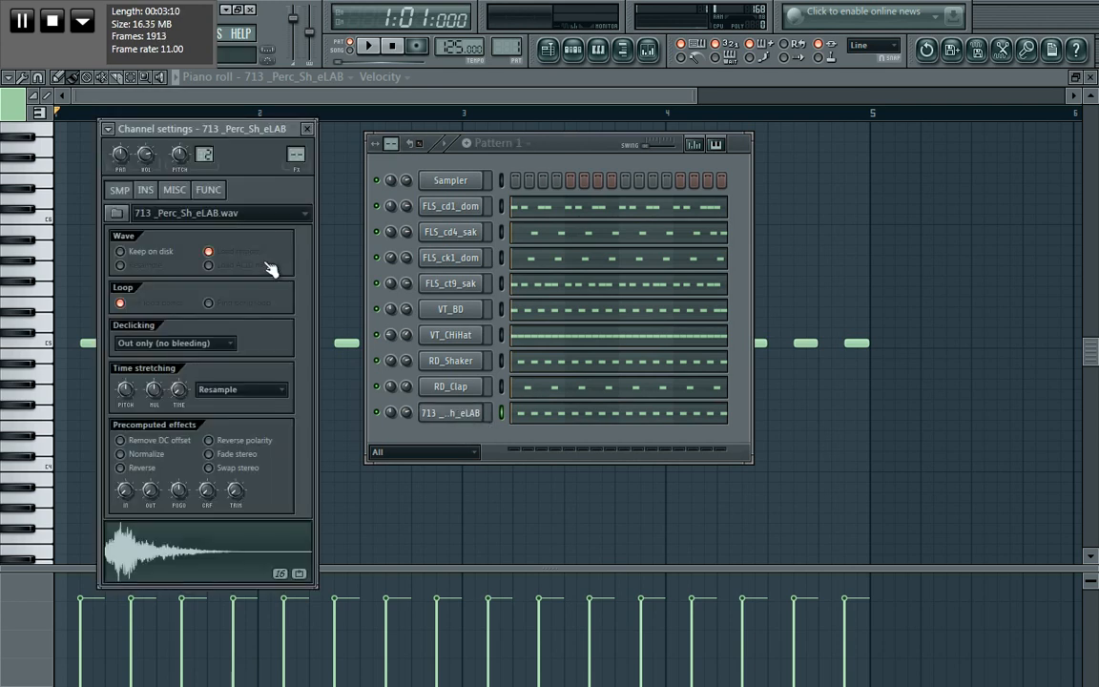
click(209, 190)
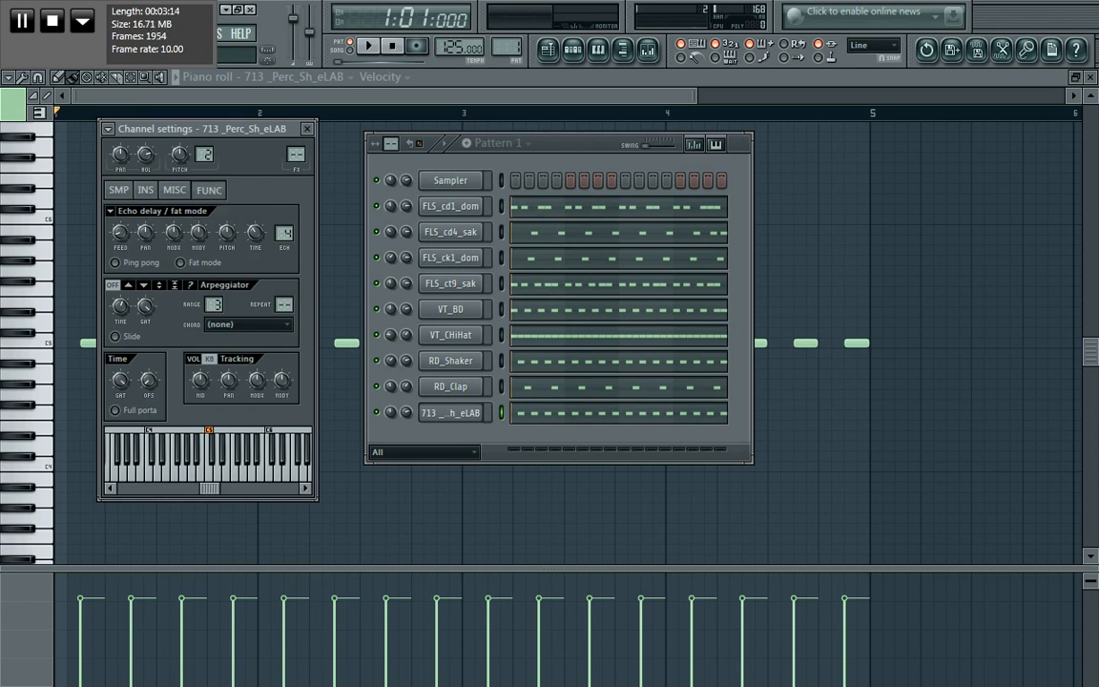
click(378, 362)
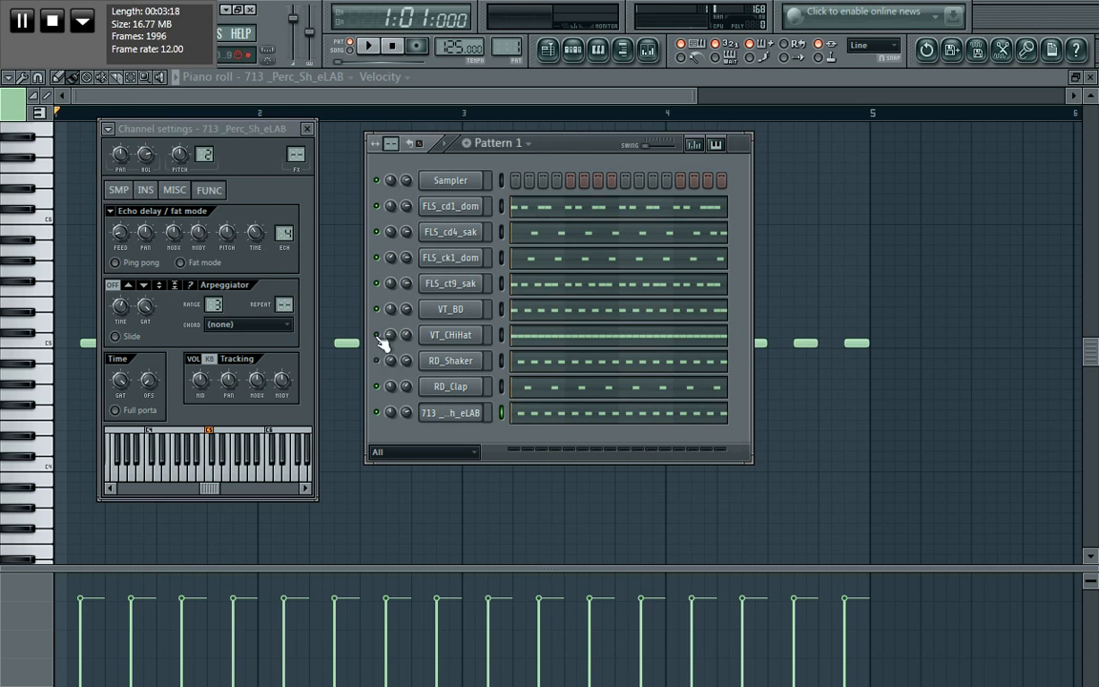
click(377, 361)
click(373, 47)
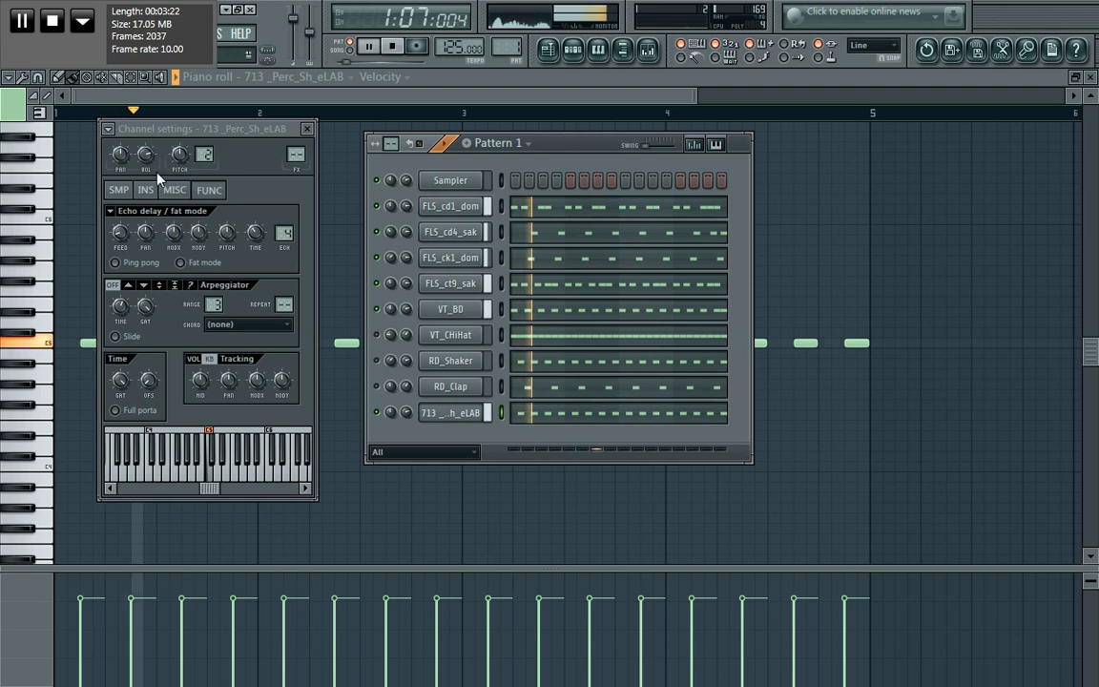
drag(116, 240, 116, 232)
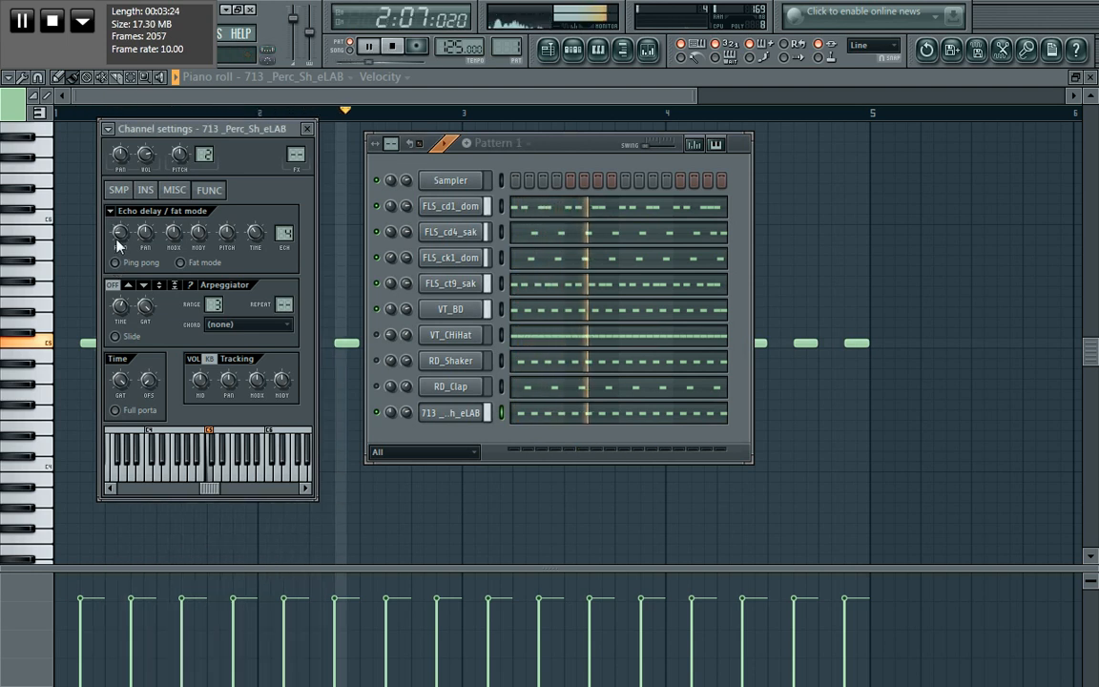
- Shift all 713 _Perc_Sh_eLAB notes half a beat earlier onto the beats, listen with its channel settings open, and stop playback
click(542, 413)
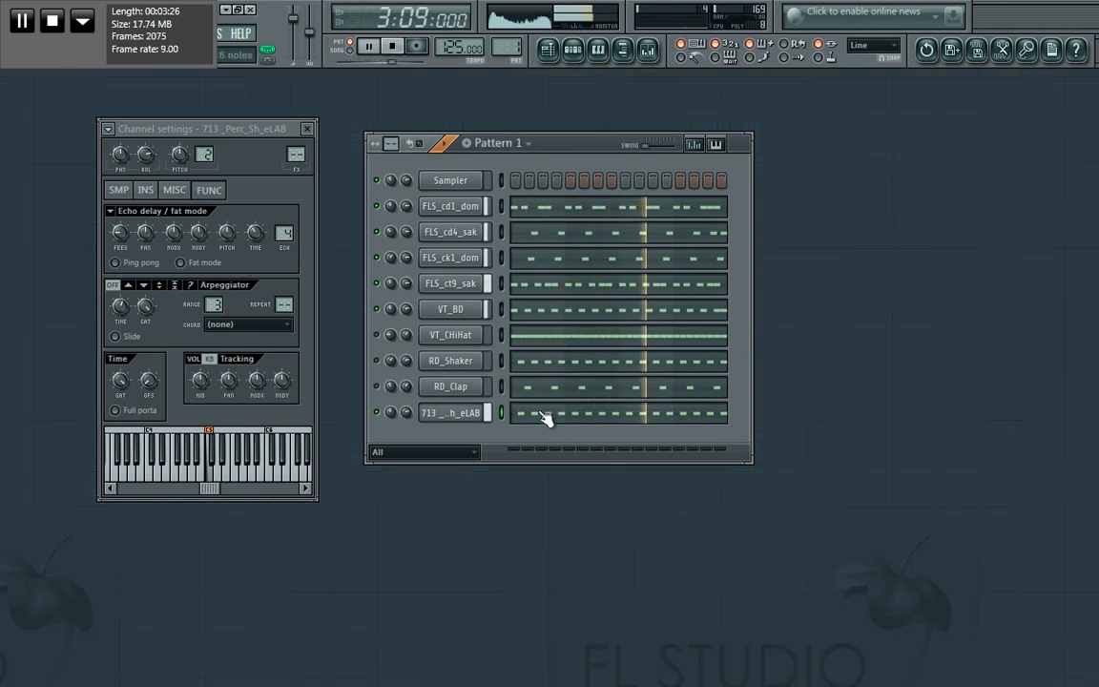
click(541, 413)
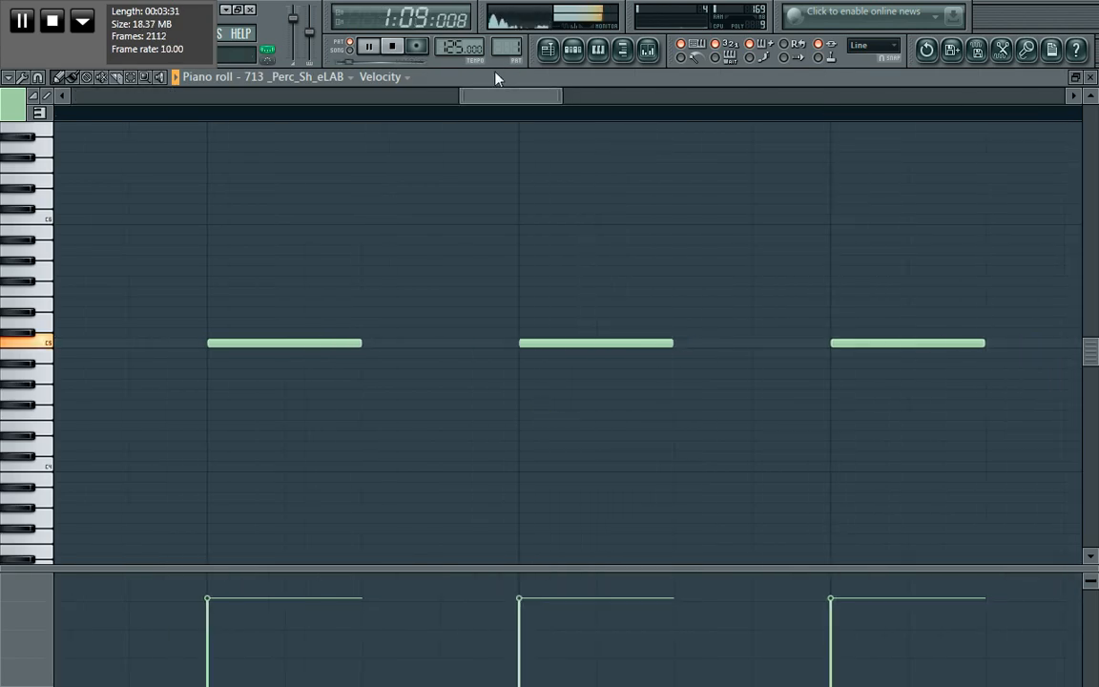
drag(463, 97, 107, 155)
click(577, 47)
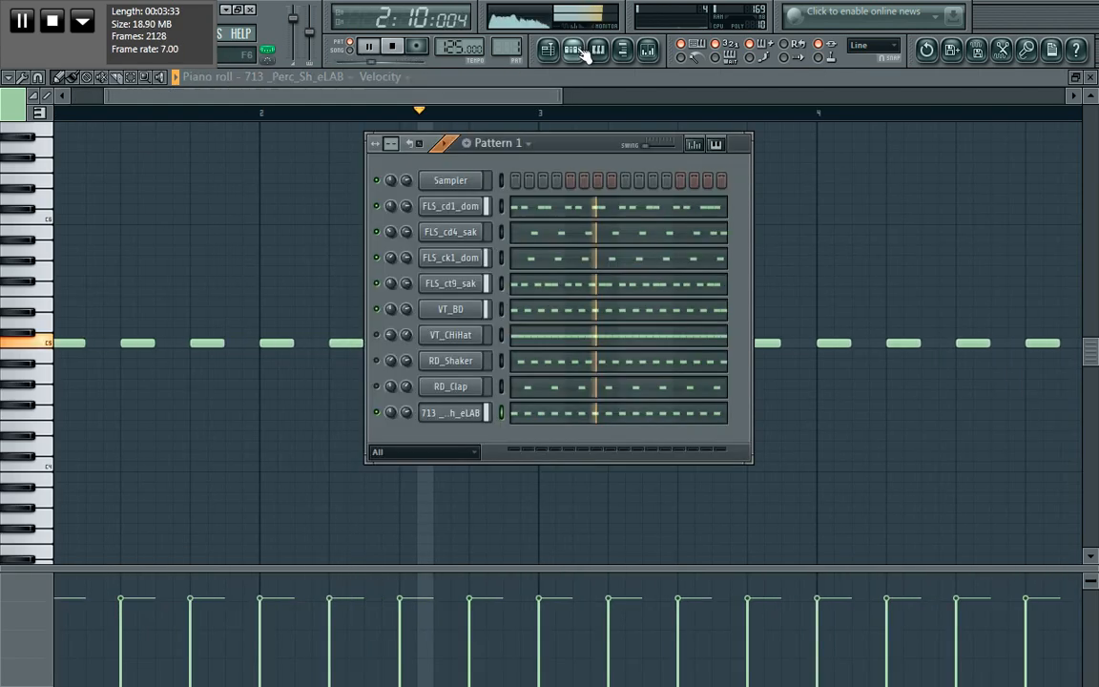
click(464, 413)
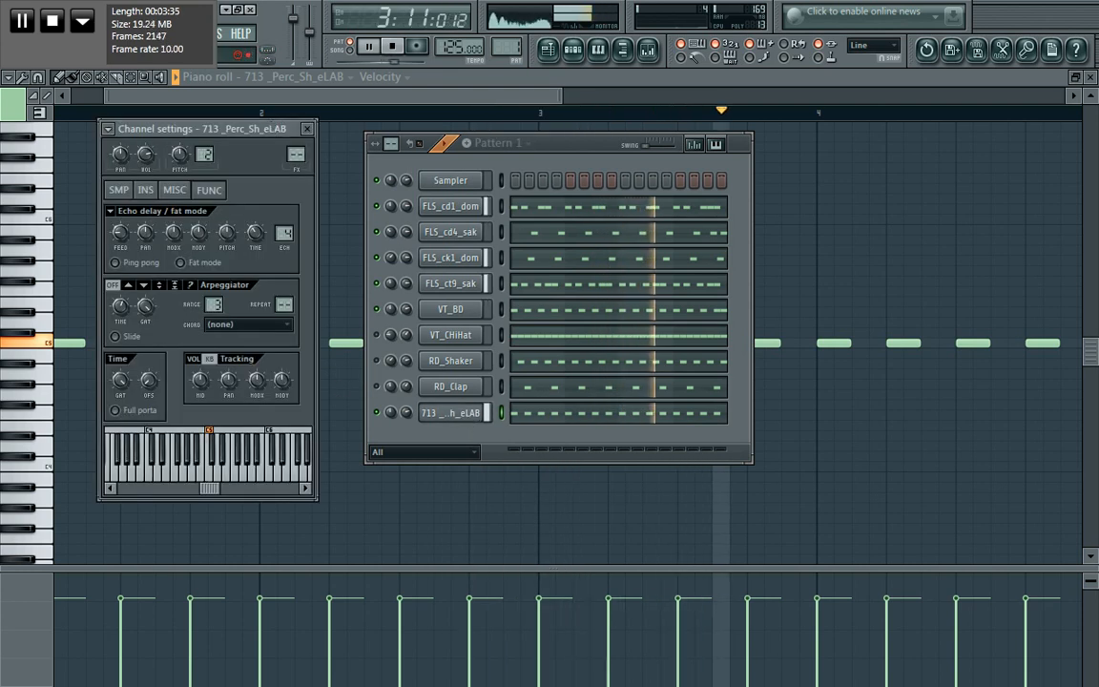
click(394, 47)
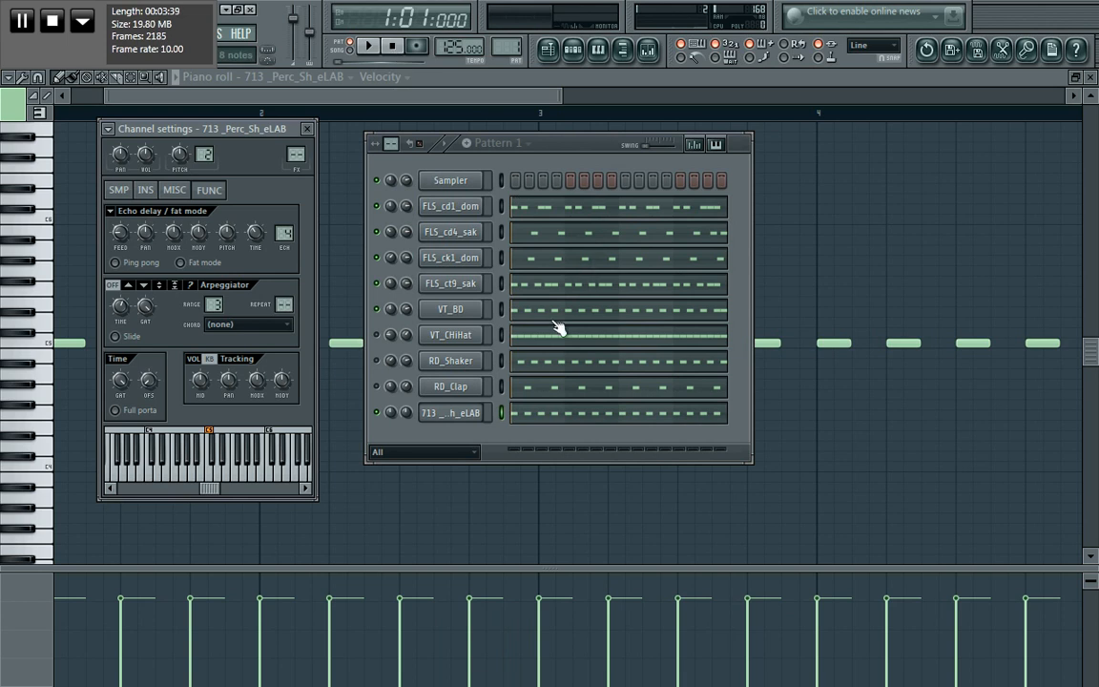
- Review the 713 _Perc_Sh_eLAB notes across all four bars in the piano roll during playback, and return to the channel rack
click(548, 415)
click(549, 414)
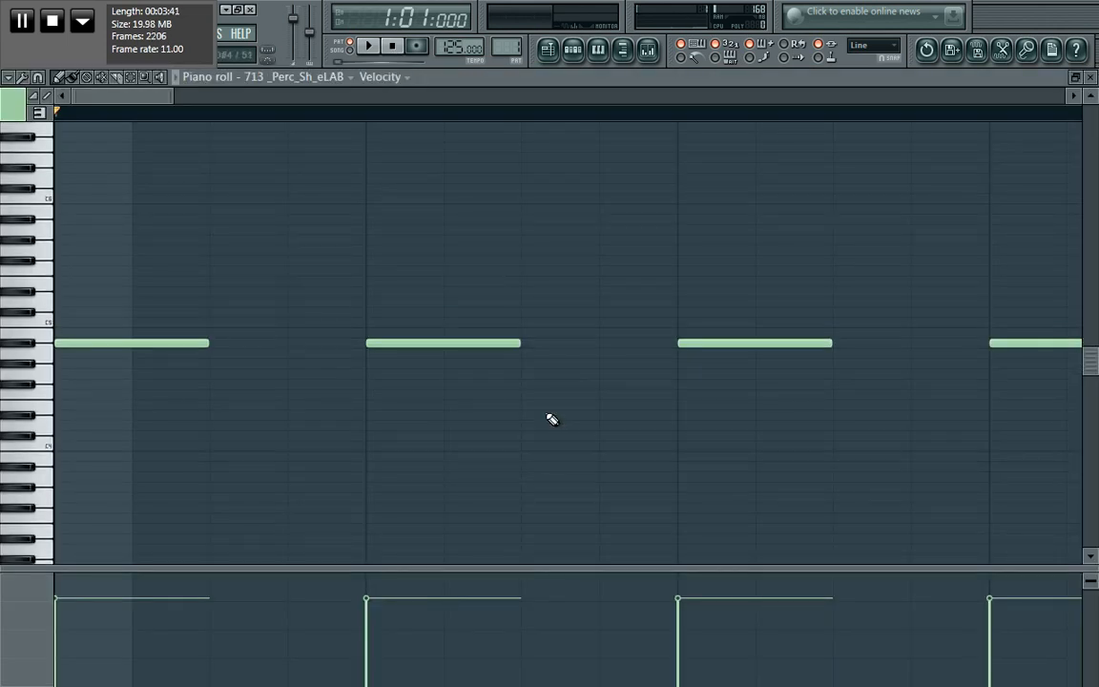
key(space)
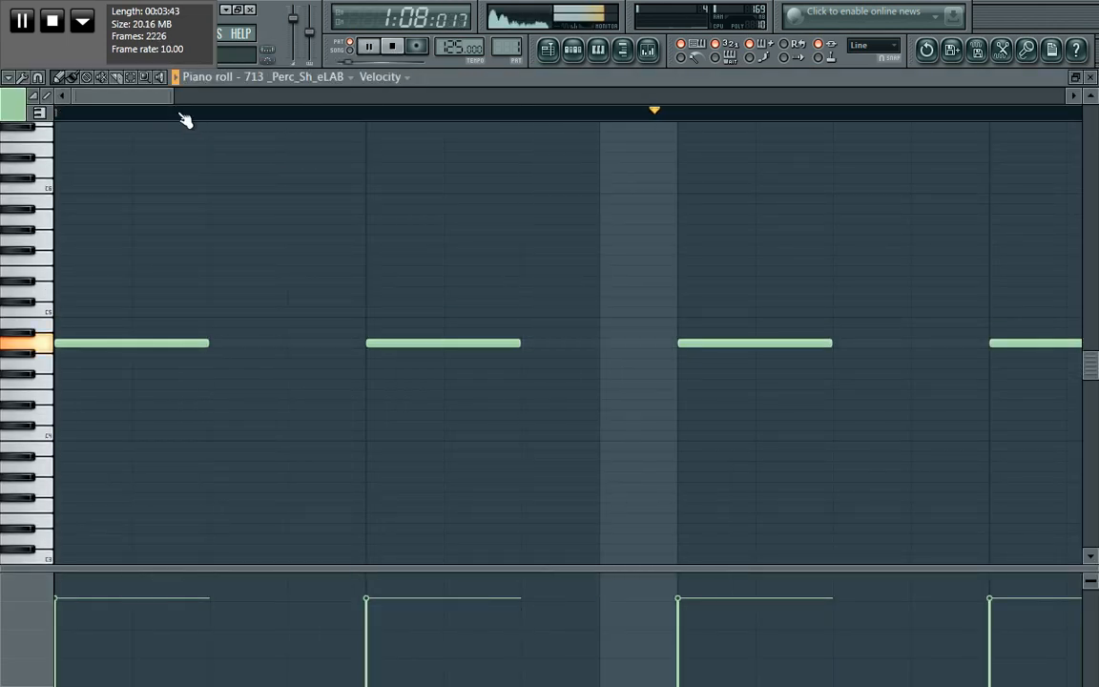
drag(181, 117, 798, 128)
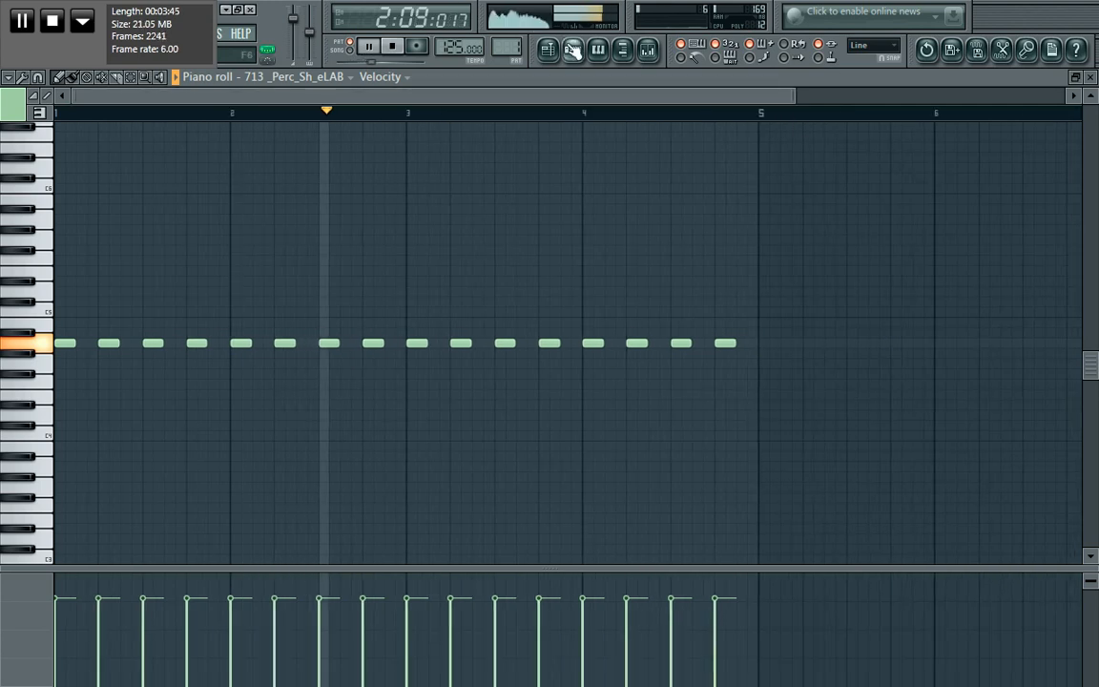
key(F6)
- Stop playback, swap the mute from RD_Shaker to 713 _Perc_Sh_eLAB, and shift RD_Shaker's notes half a beat earlier onto the beats
click(392, 45)
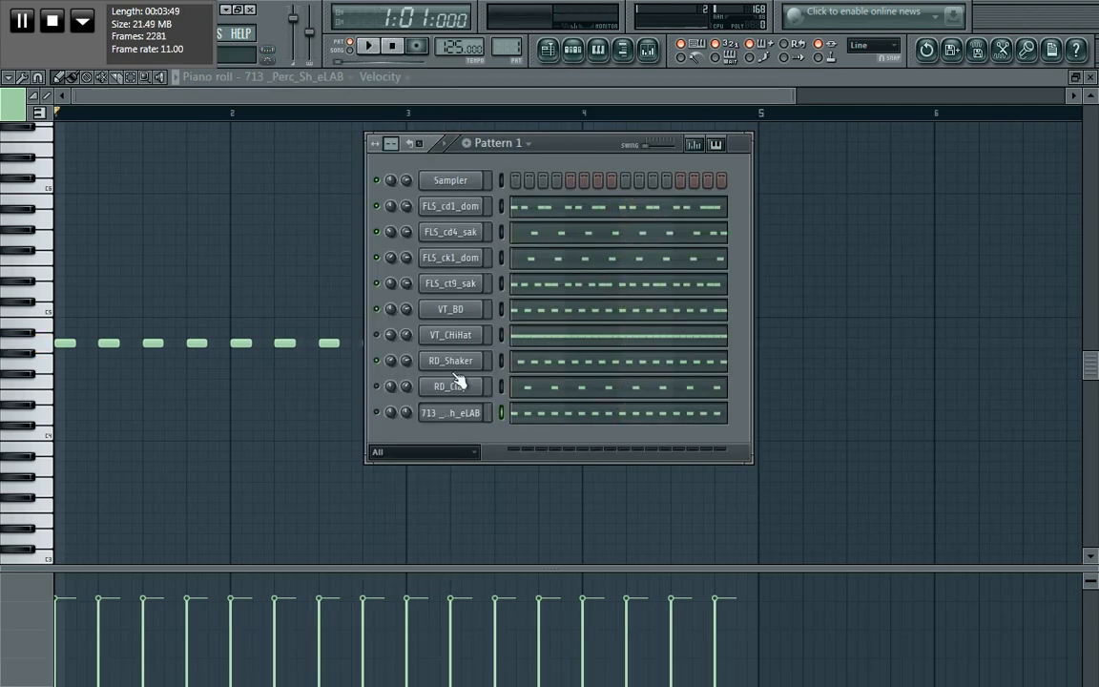
click(461, 365)
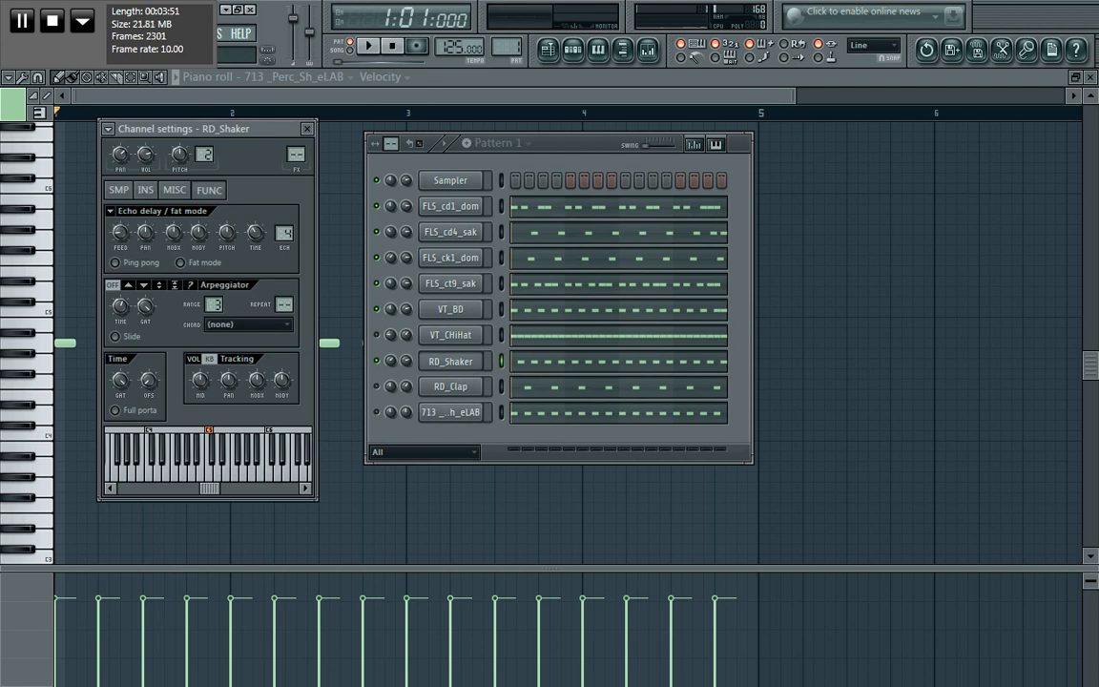
key(space)
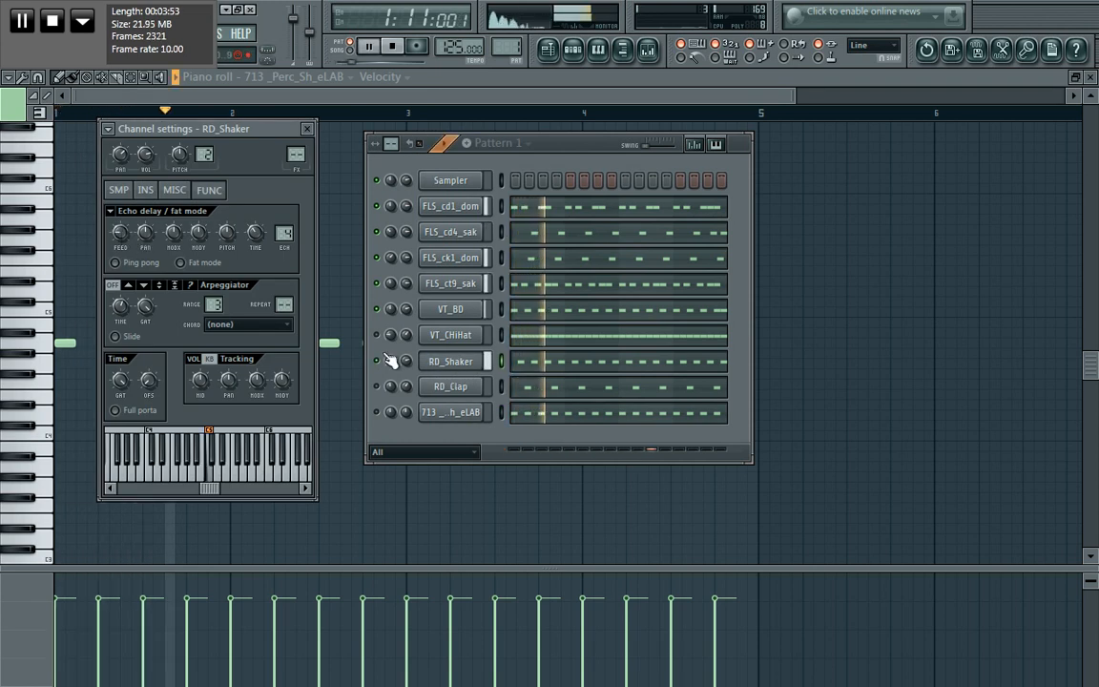
click(532, 364)
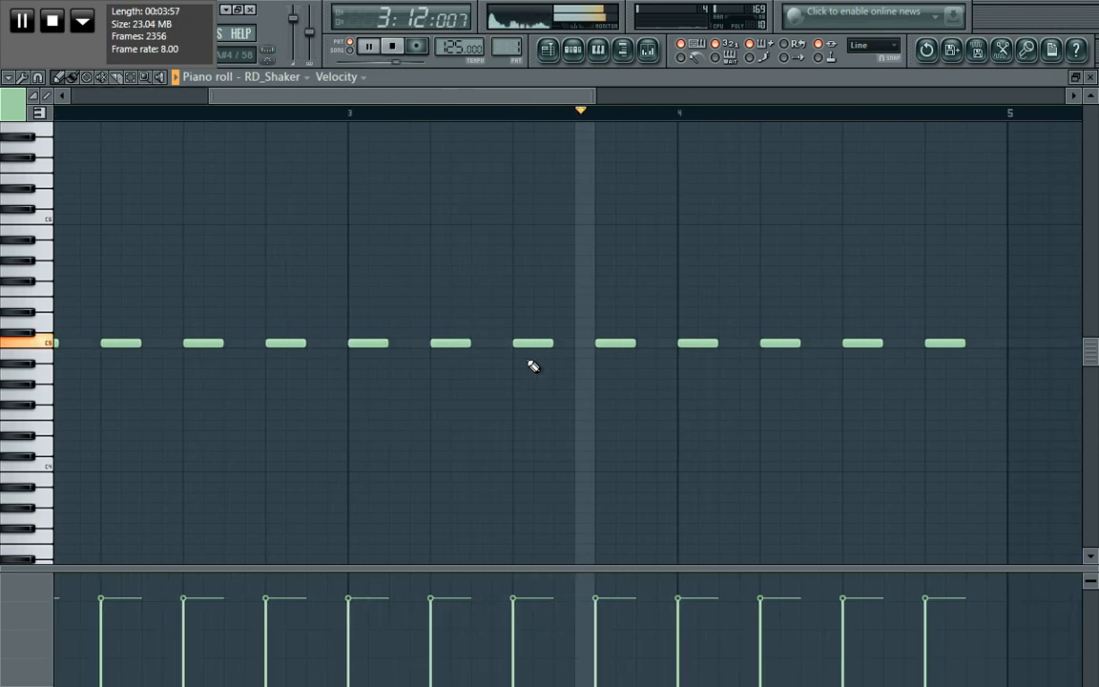
click(574, 50)
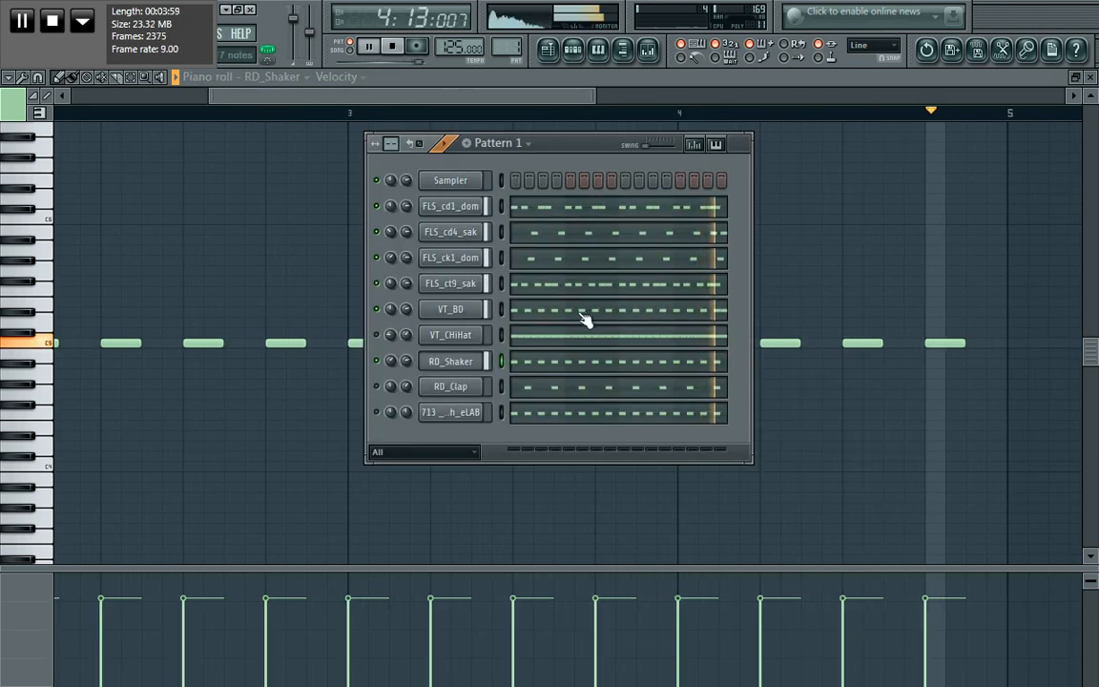
- Unmute 713 _Perc_Sh_eLAB and compare its channel settings with RD_Shaker's while the pattern plays
click(451, 362)
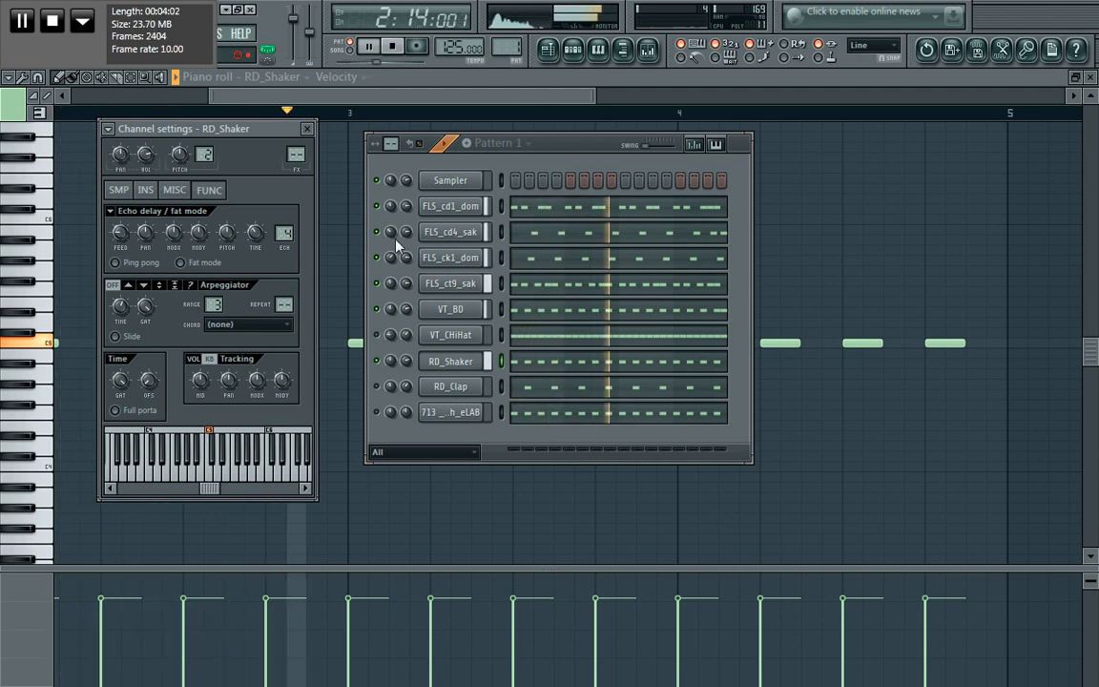
click(468, 418)
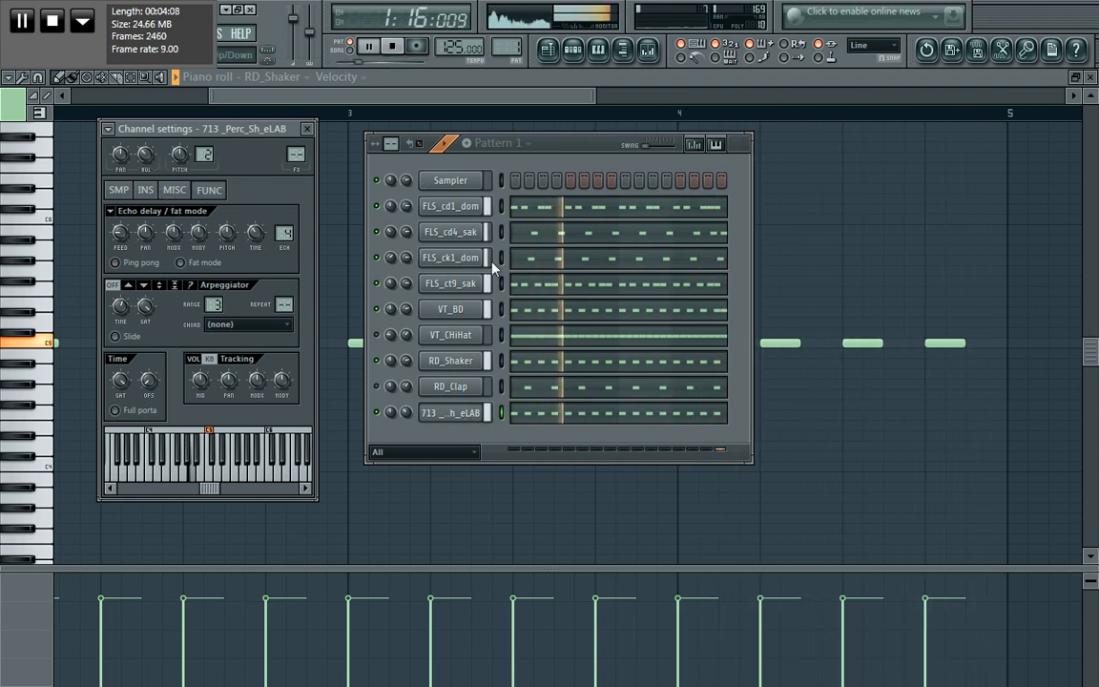
click(451, 335)
click(460, 361)
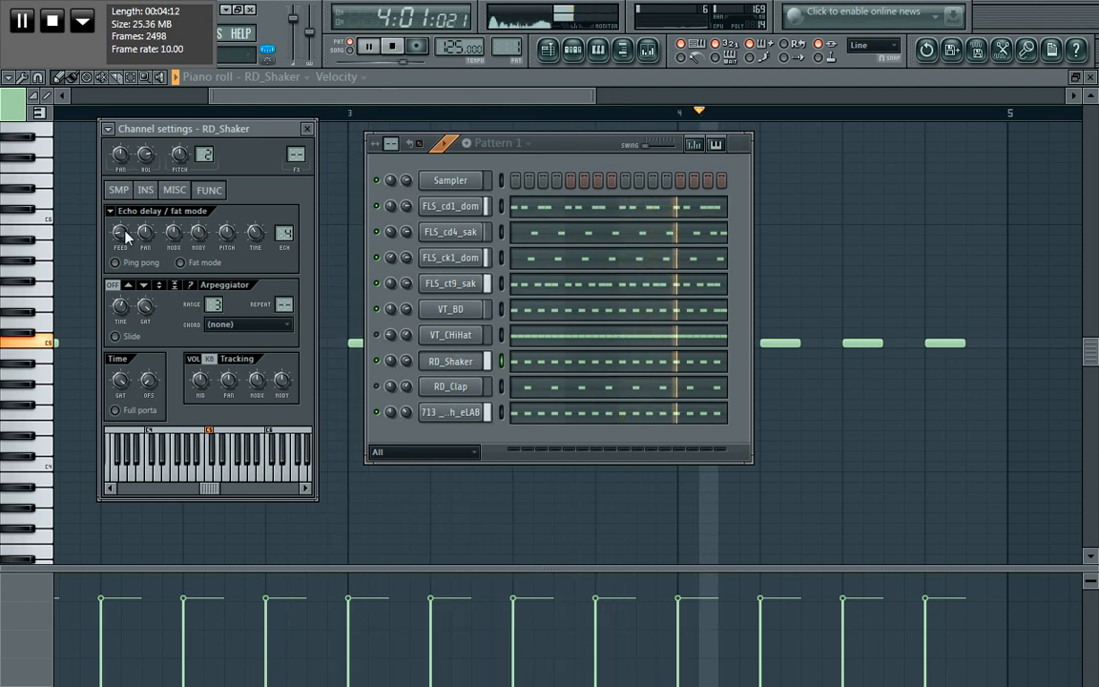
click(453, 413)
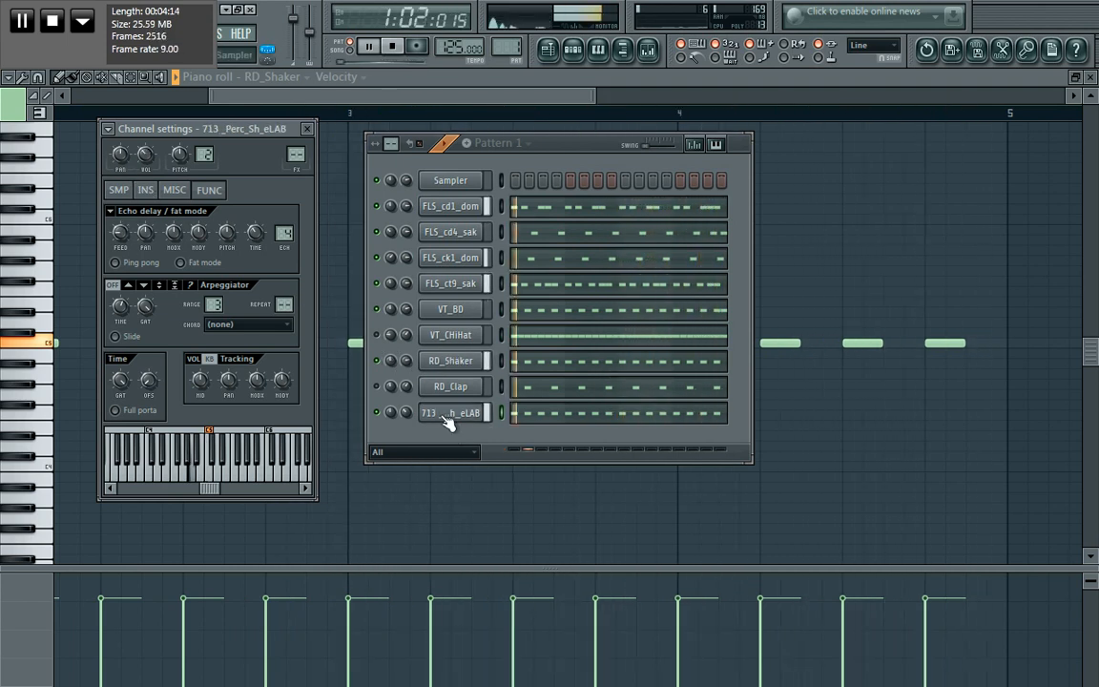
key(super)
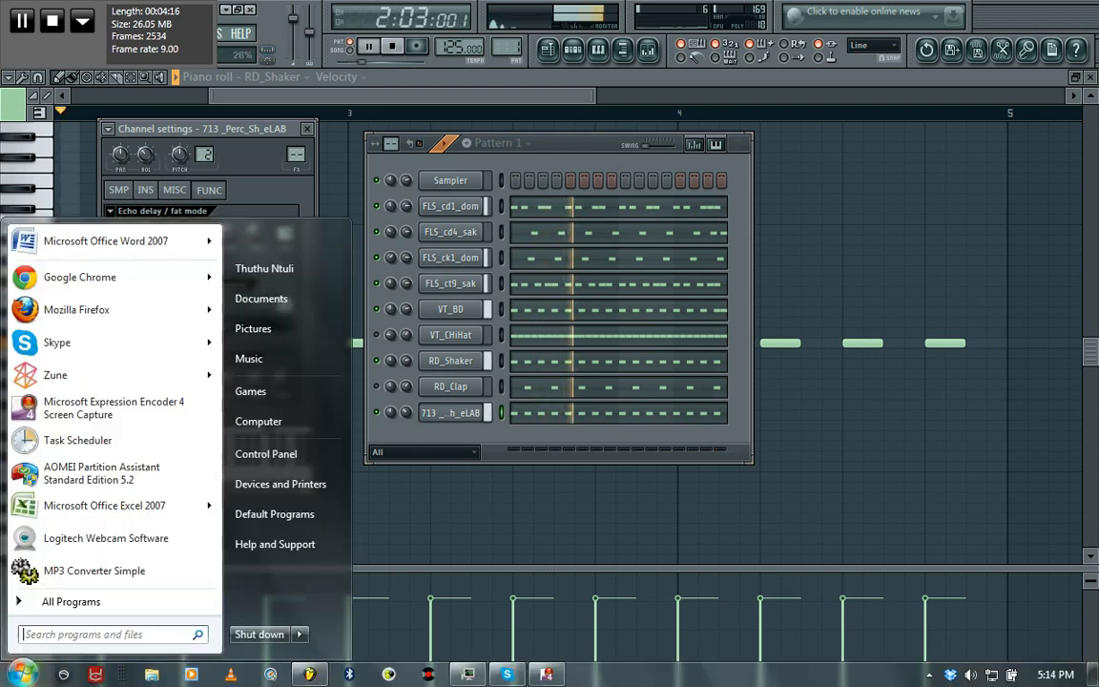
key(super)
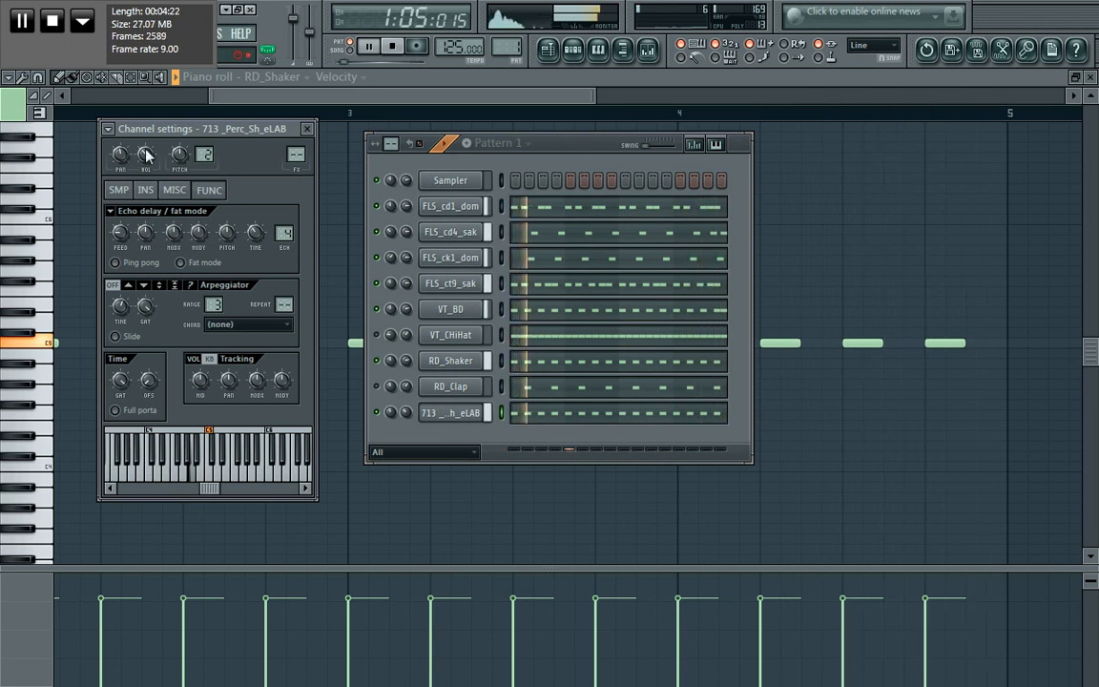
- Unmute VT_CHiHat, check its channel settings during playback, and close them
click(385, 338)
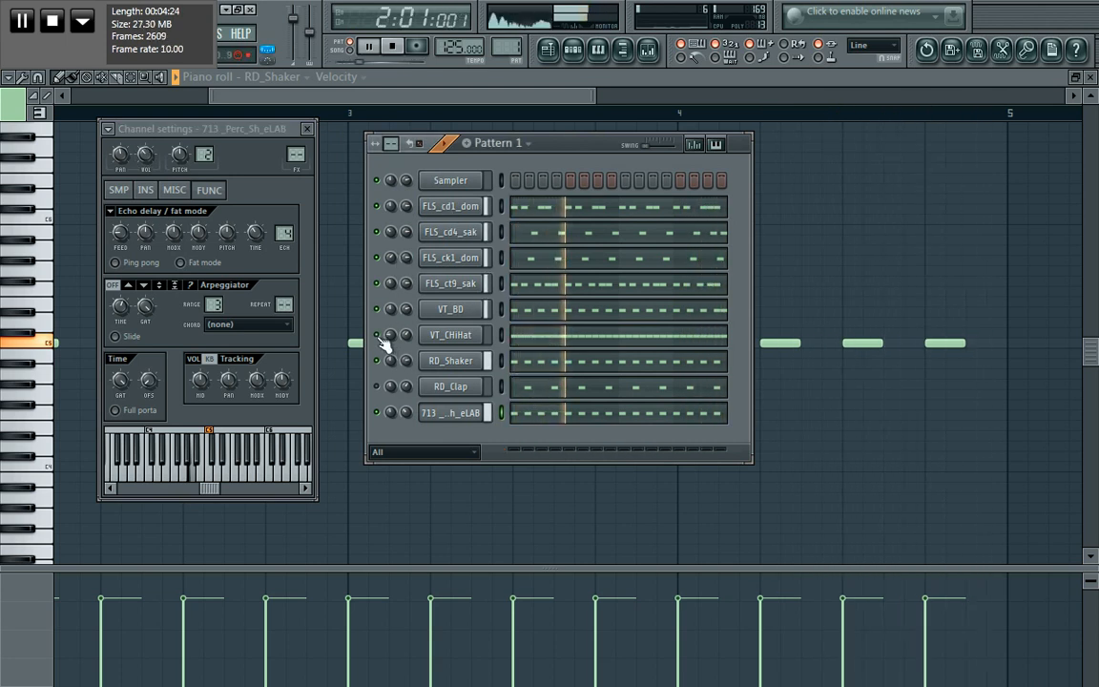
click(453, 336)
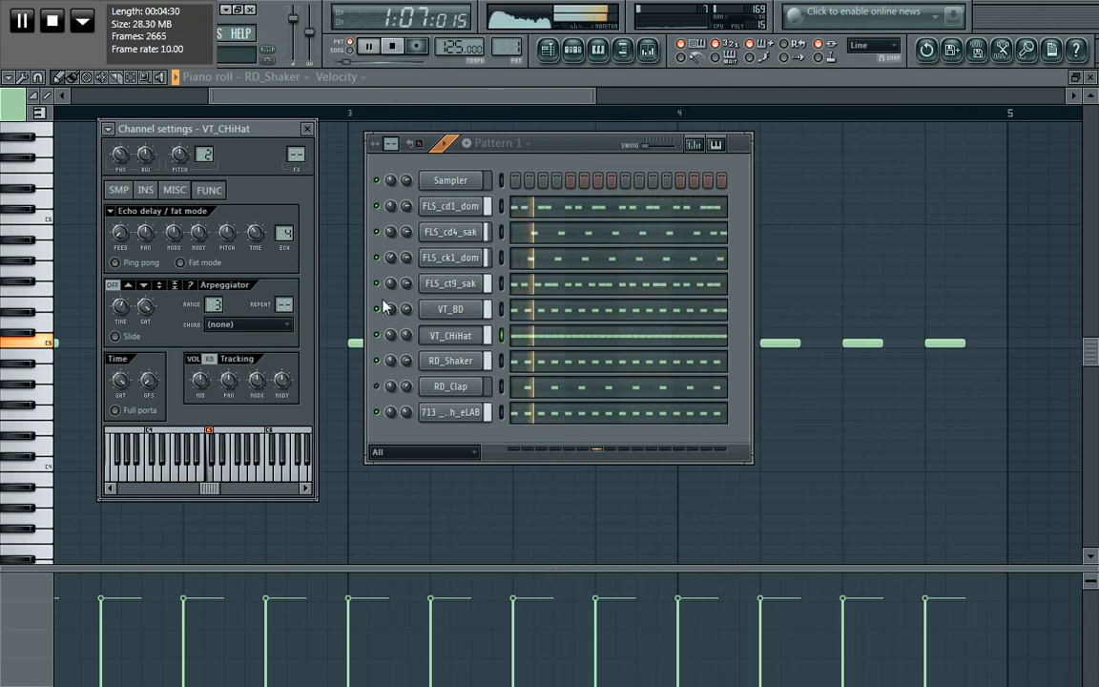
click(306, 127)
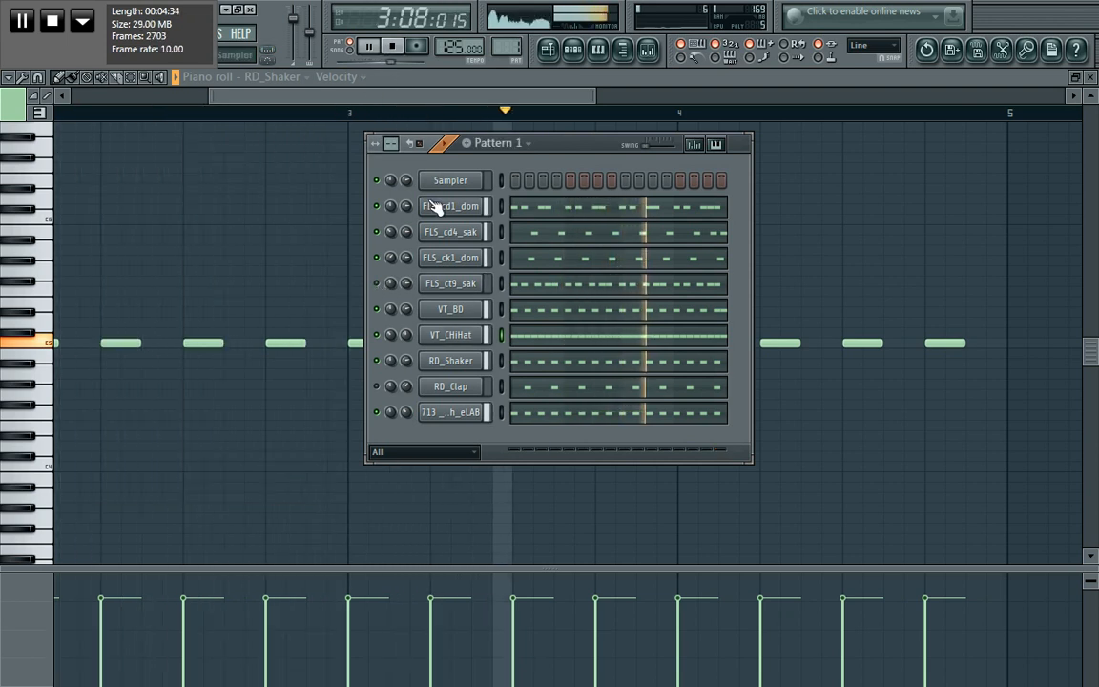
- Audition the FLS_ct9_sak channel in the playing pattern with its channel settings open, and stop playback
click(451, 283)
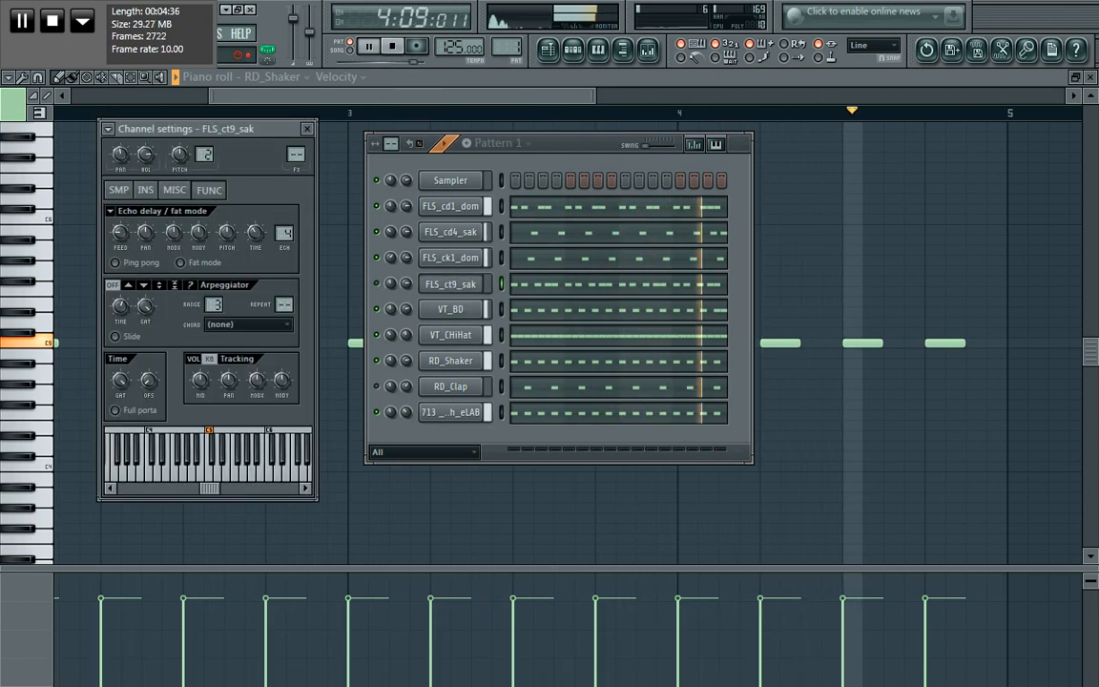
click(121, 154)
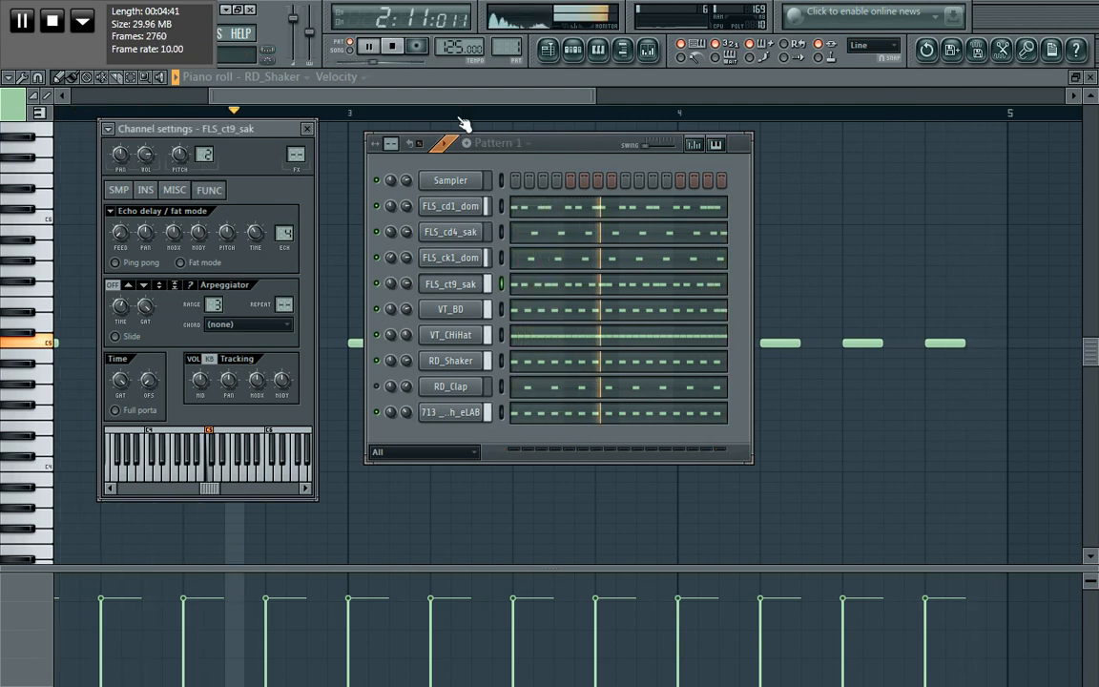
click(394, 47)
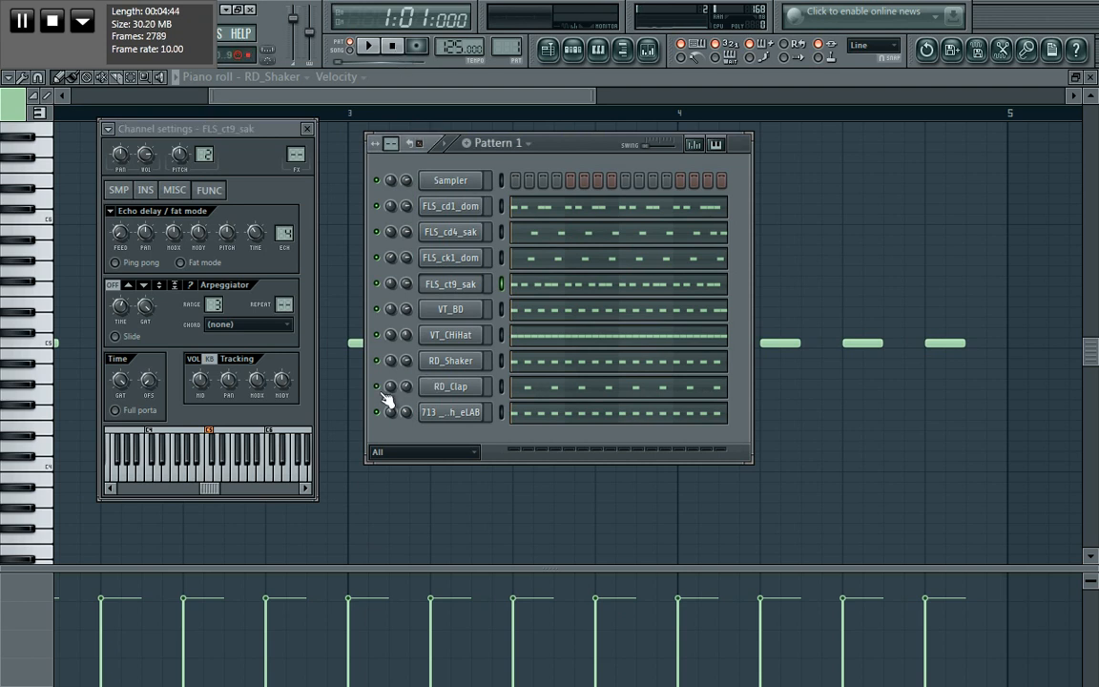
- Unmute RD_Clap, play the full pattern briefly, and close the FLS_ct9_sak channel settings
click(368, 48)
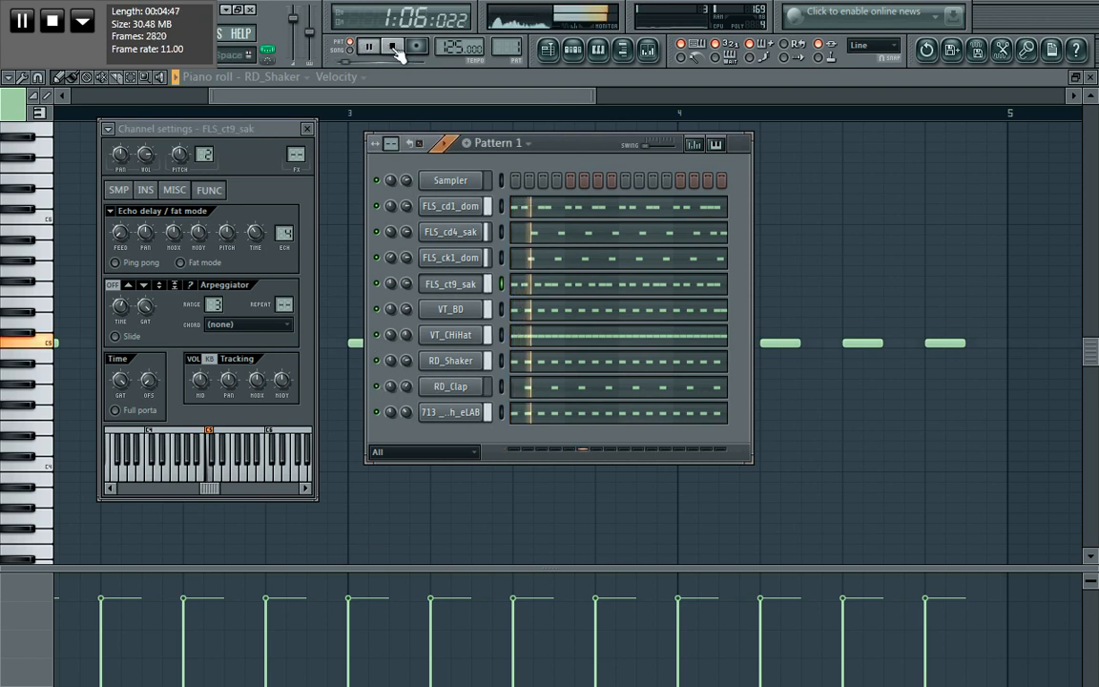
click(394, 47)
click(307, 129)
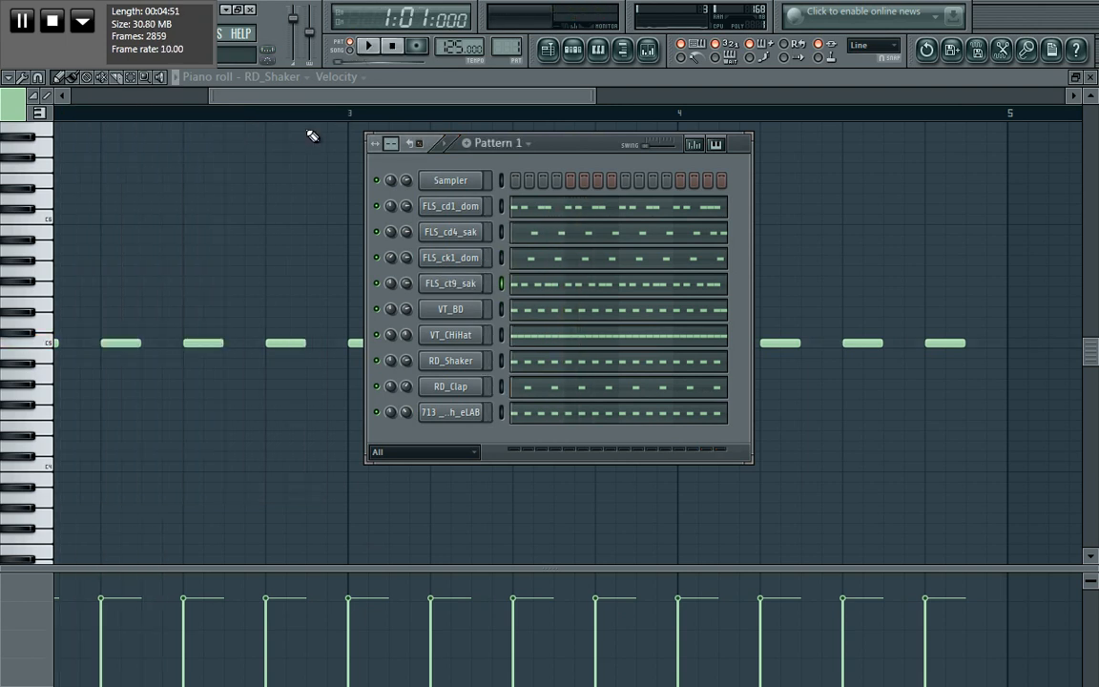
- Show the browser, collapse the Misc folder, and expand the Packs folder
click(626, 51)
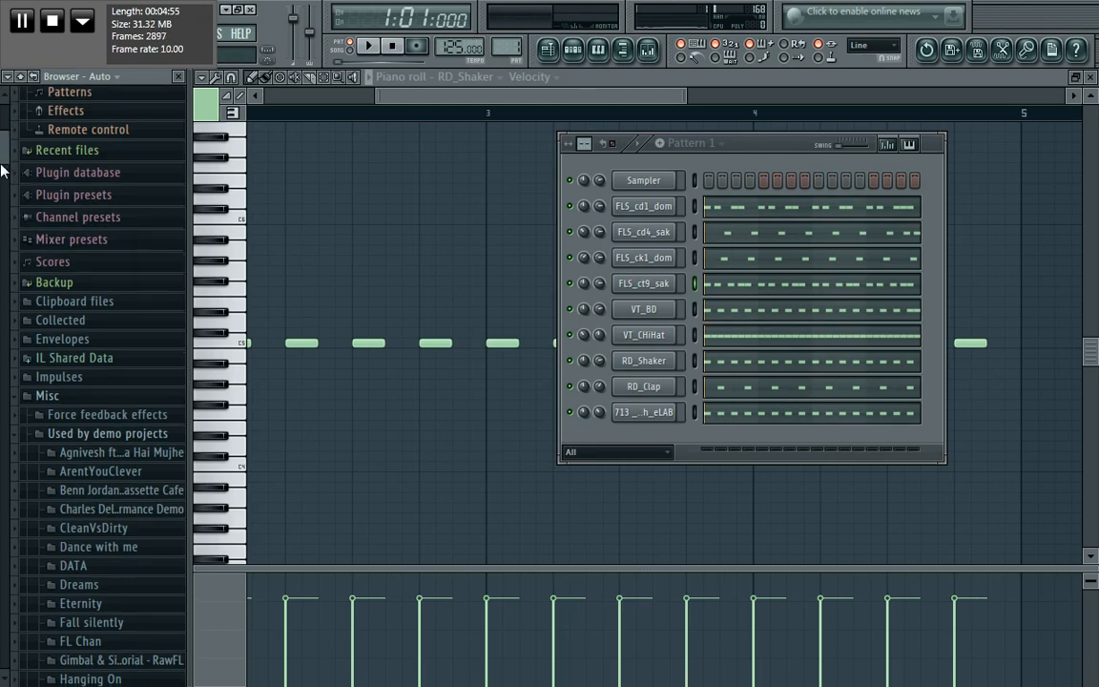
scroll(5, 174, down, 2)
click(84, 352)
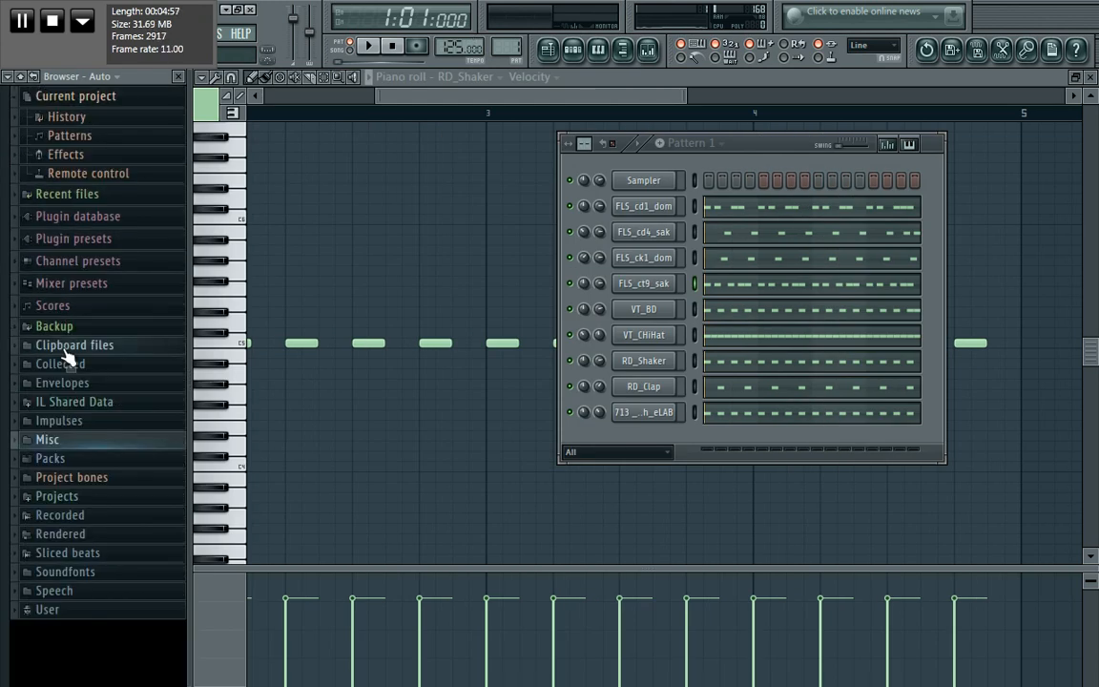
click(105, 460)
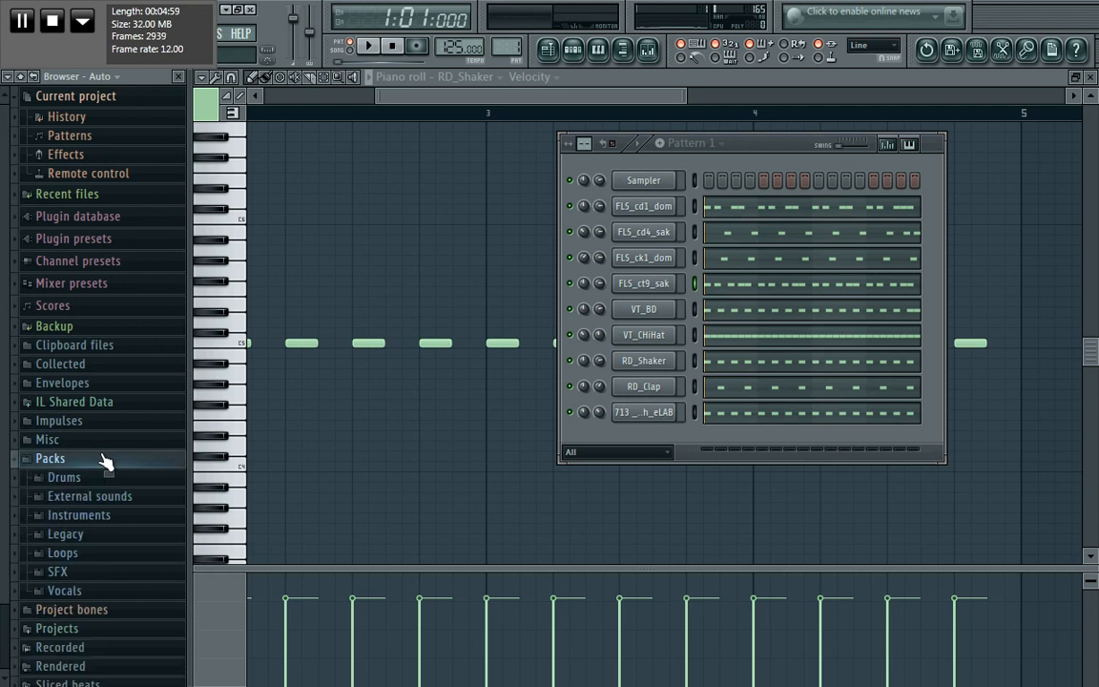
- Expand the Legacy folder in Packs with its Drums and Instruments subfolders, down to Orchestral and Strings
scroll(4, 355, down, 3)
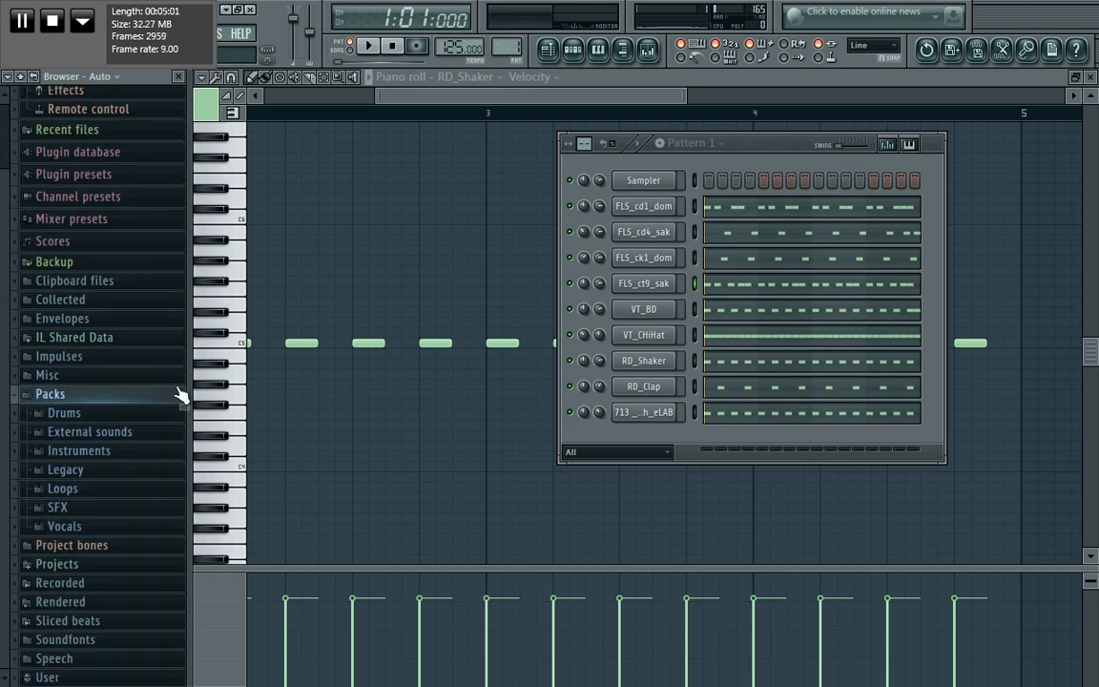
click(108, 472)
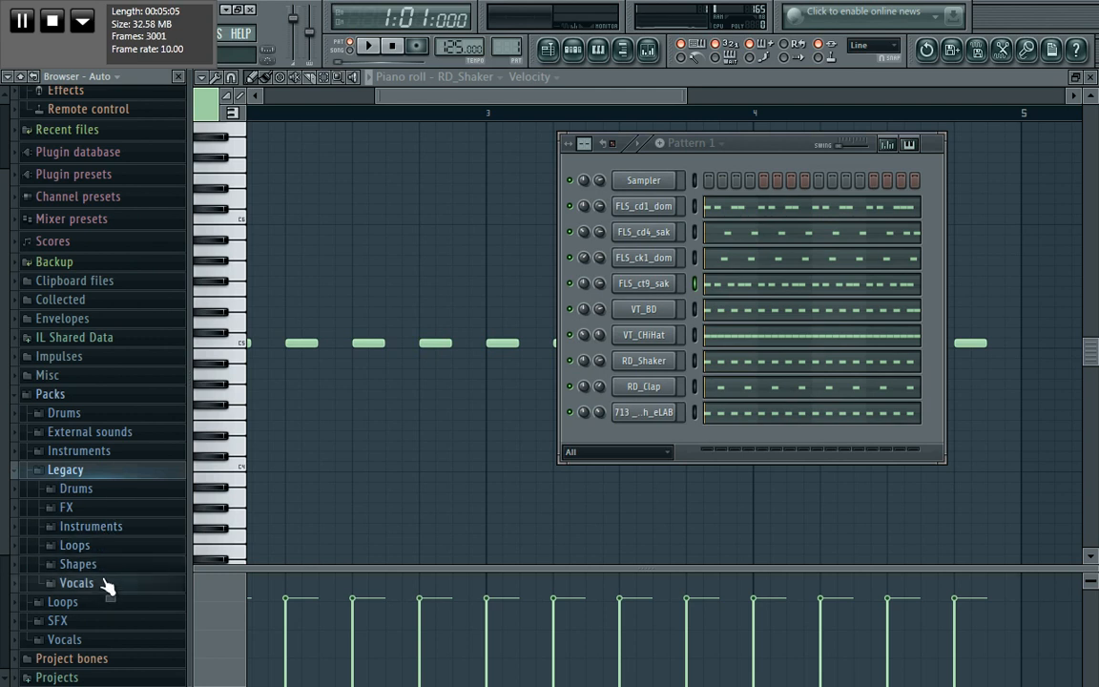
click(87, 493)
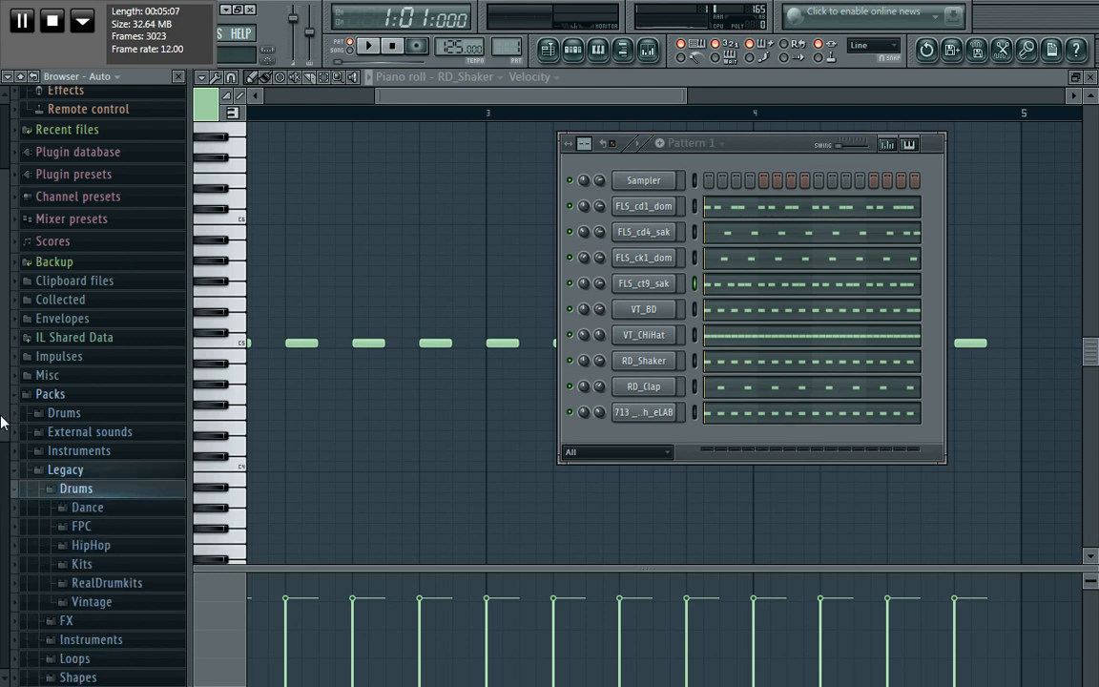
drag(2, 380, 14, 474)
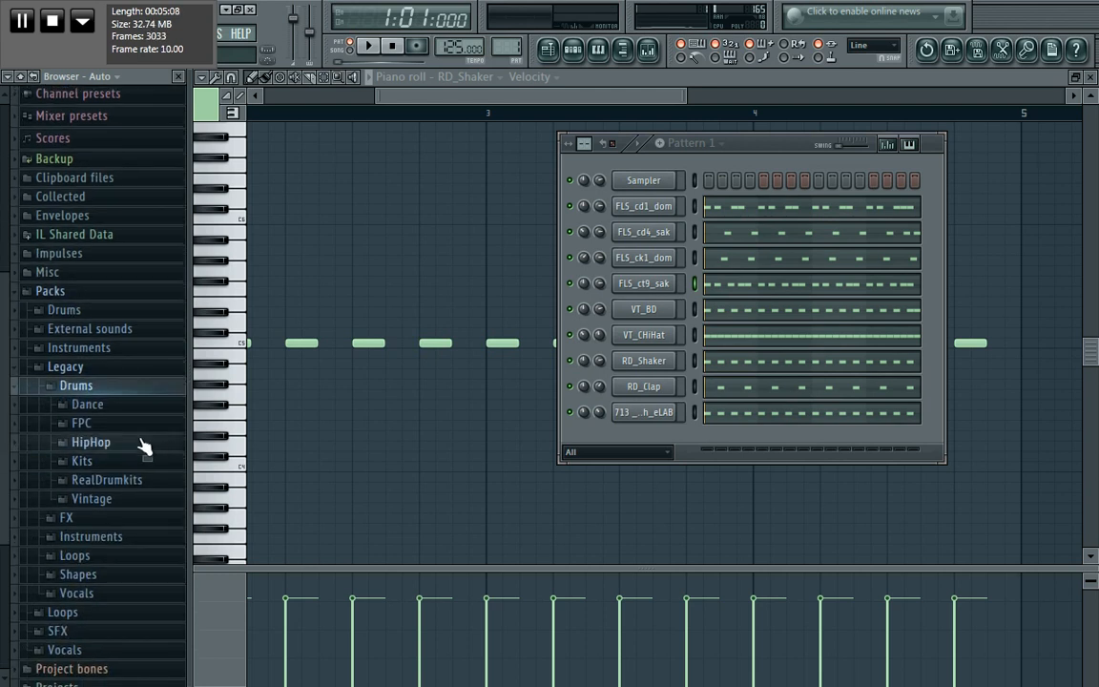
click(114, 540)
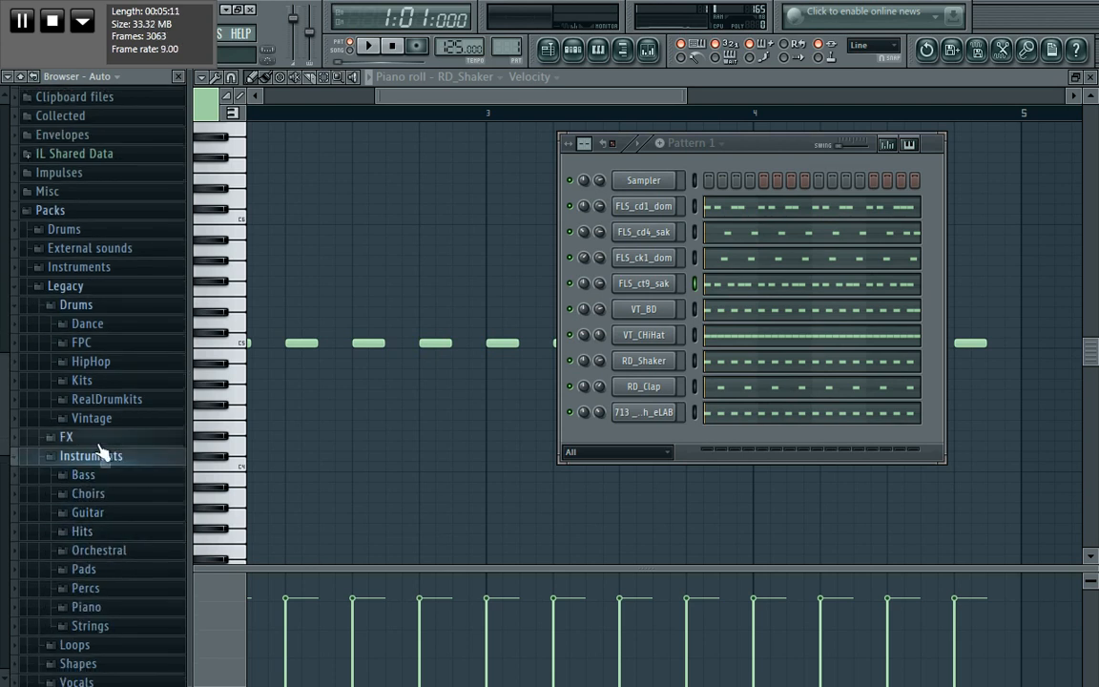
click(115, 554)
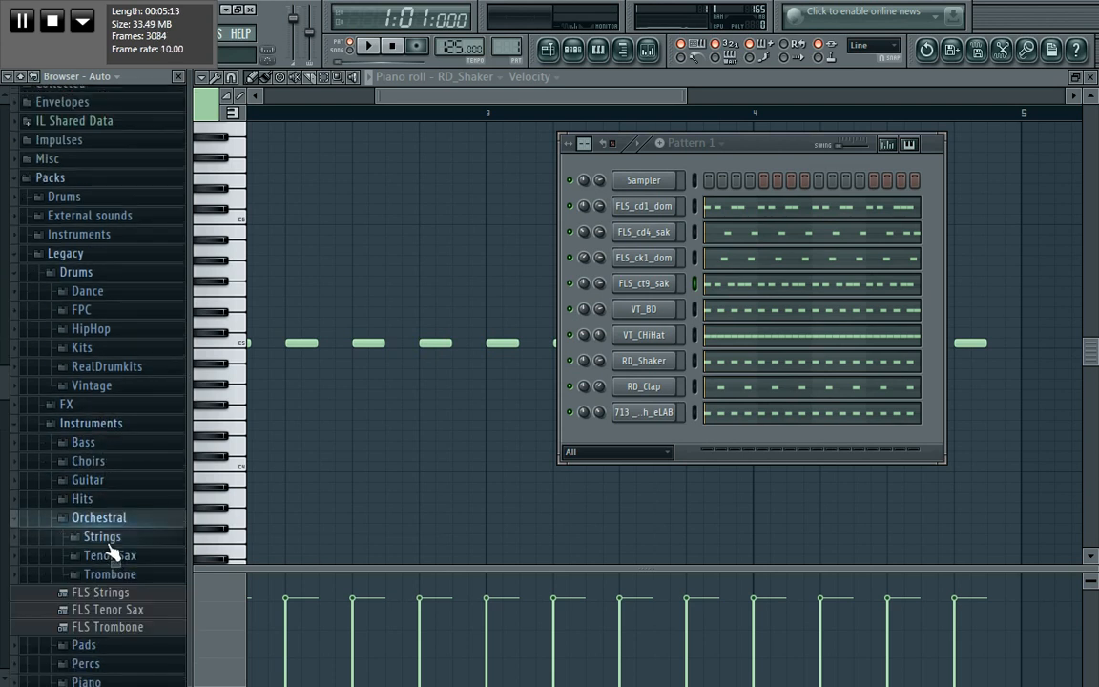
click(115, 535)
- Preview the MIXO_A_3(L)ogg string sample and add it to the pattern as a new channel
click(143, 458)
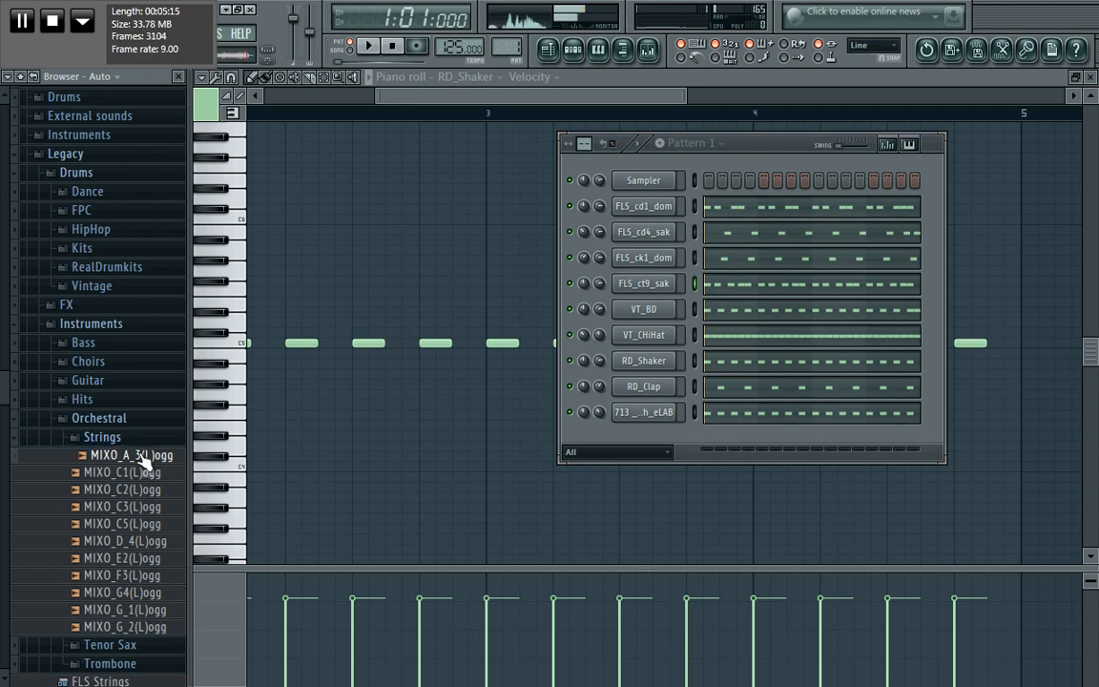
right_click(141, 457)
click(143, 473)
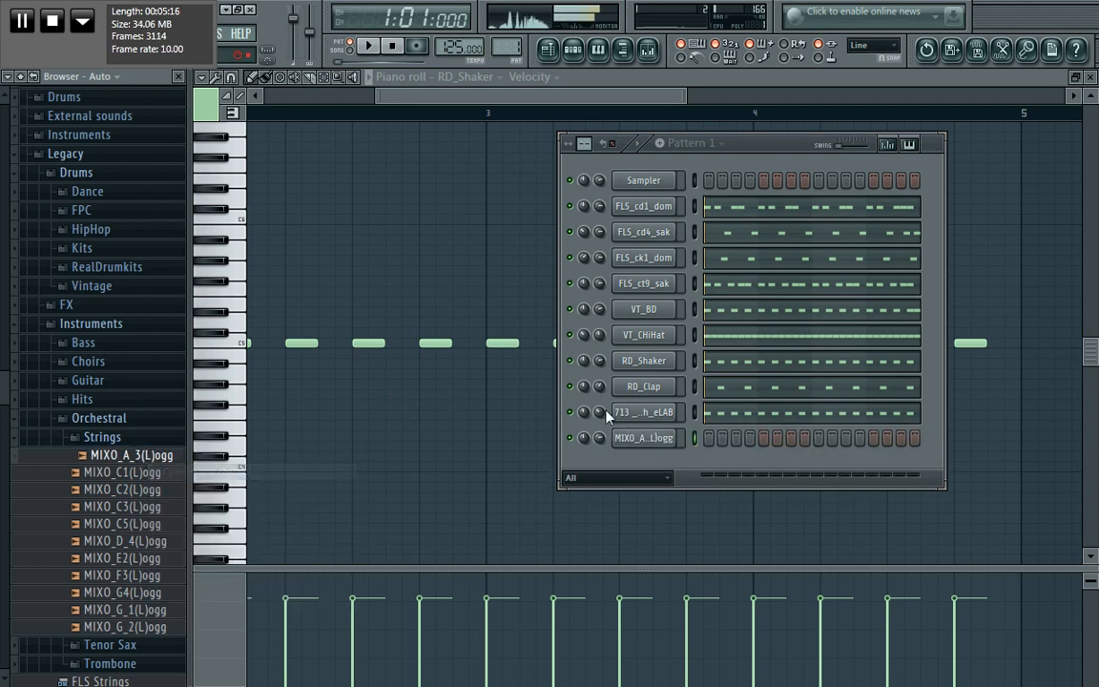
- Check the MIXO_A_3(L)ogg channel settings and open the channel's piano roll at the start of the pattern
click(656, 438)
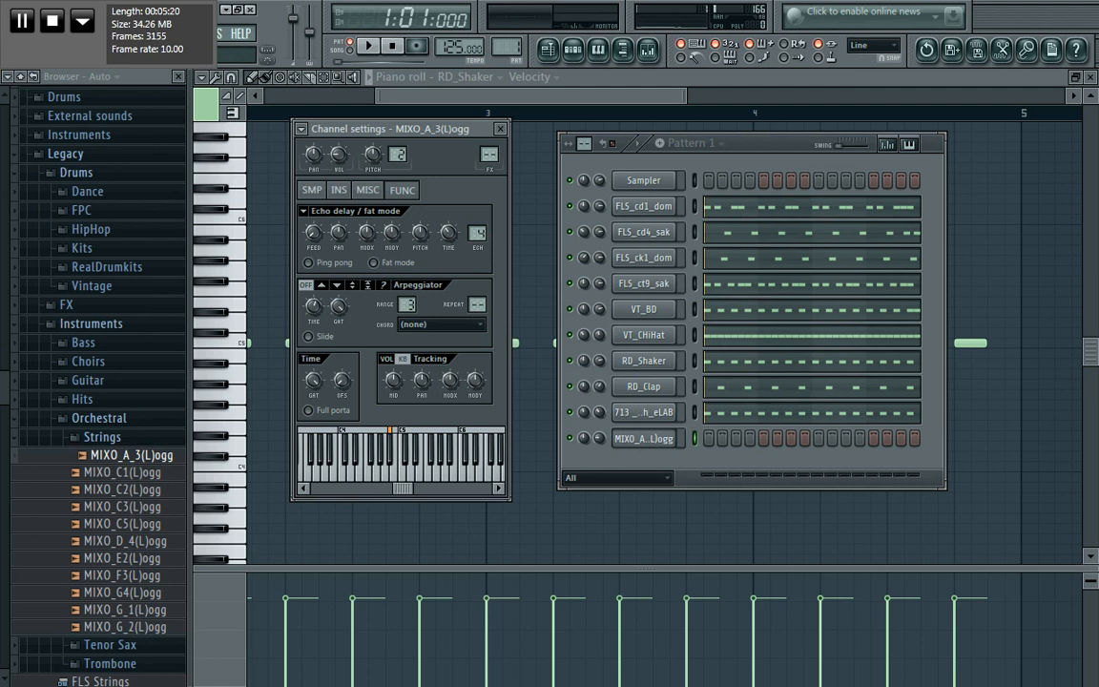
right_click(662, 445)
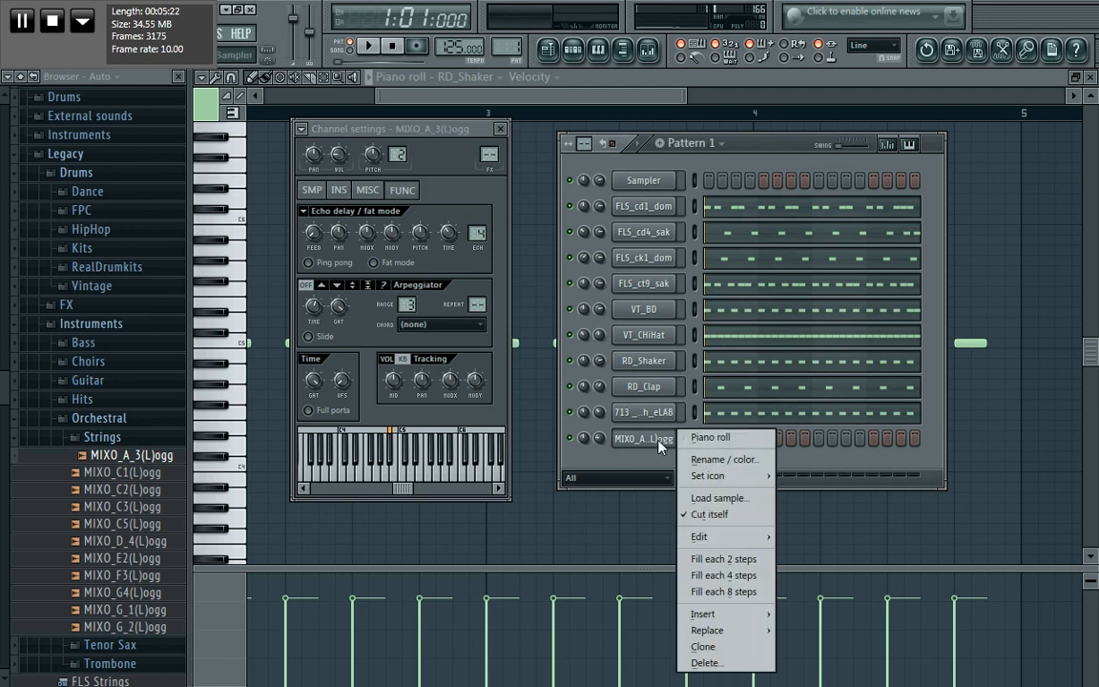
click(717, 438)
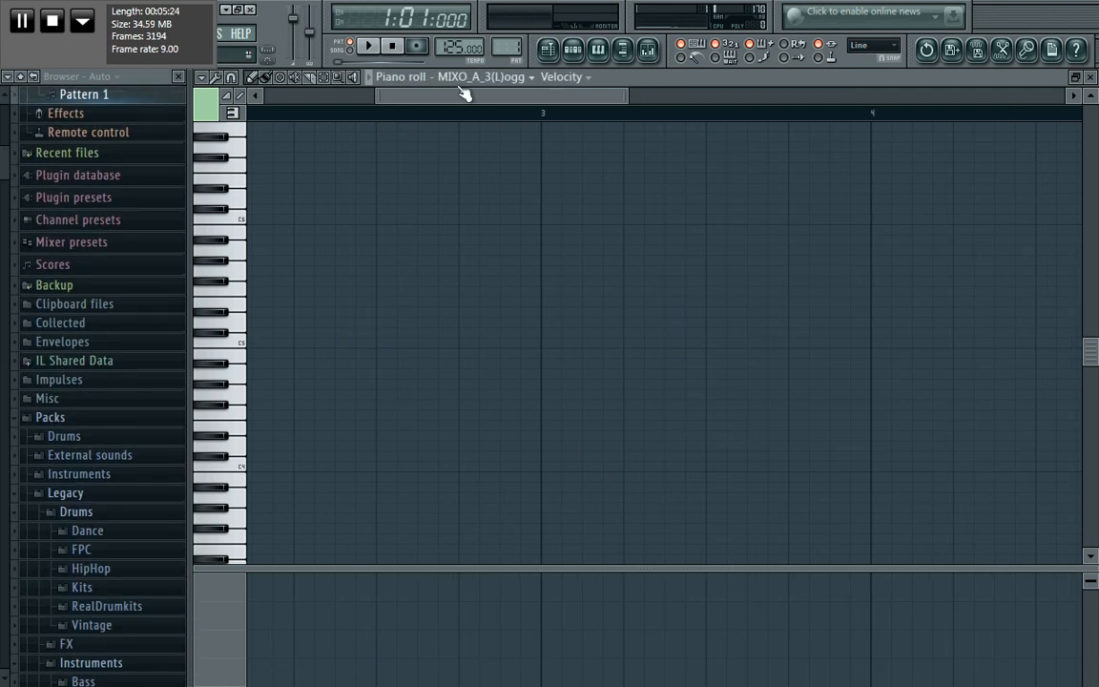
drag(379, 92, 258, 92)
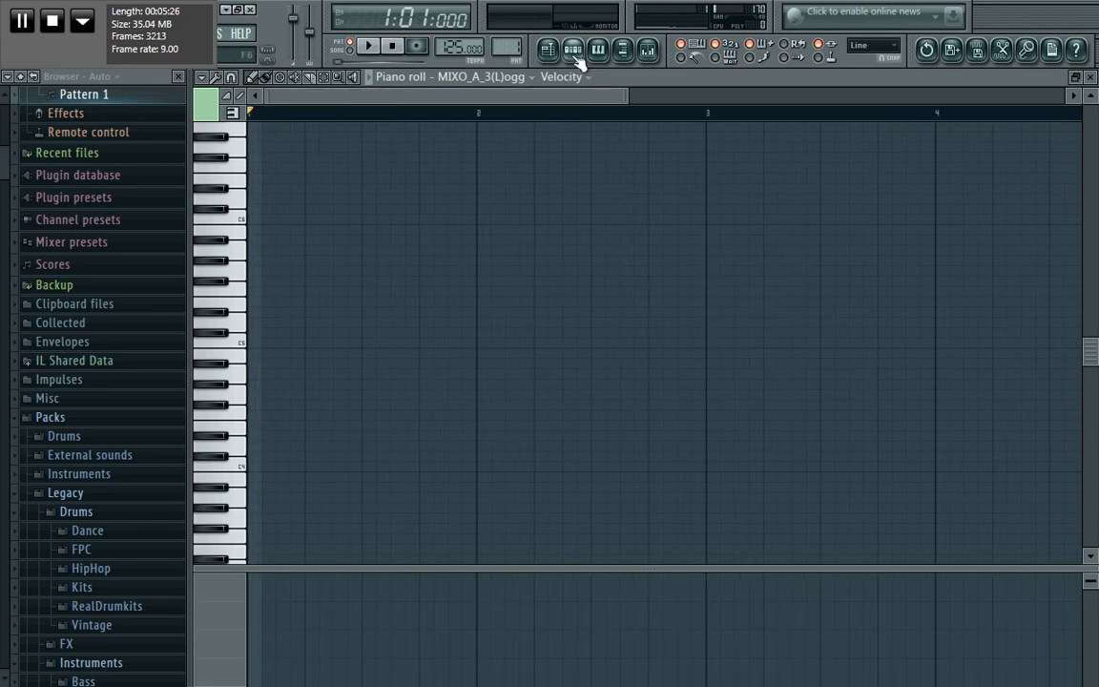
click(576, 54)
right_click(661, 443)
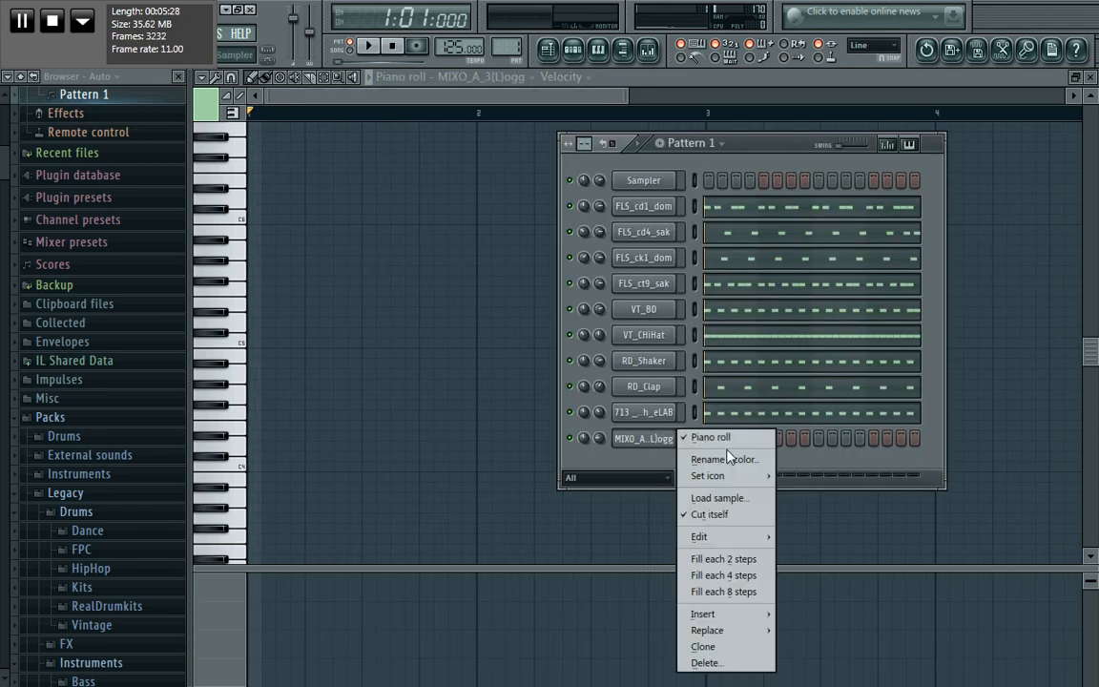
click(716, 438)
right_click(661, 442)
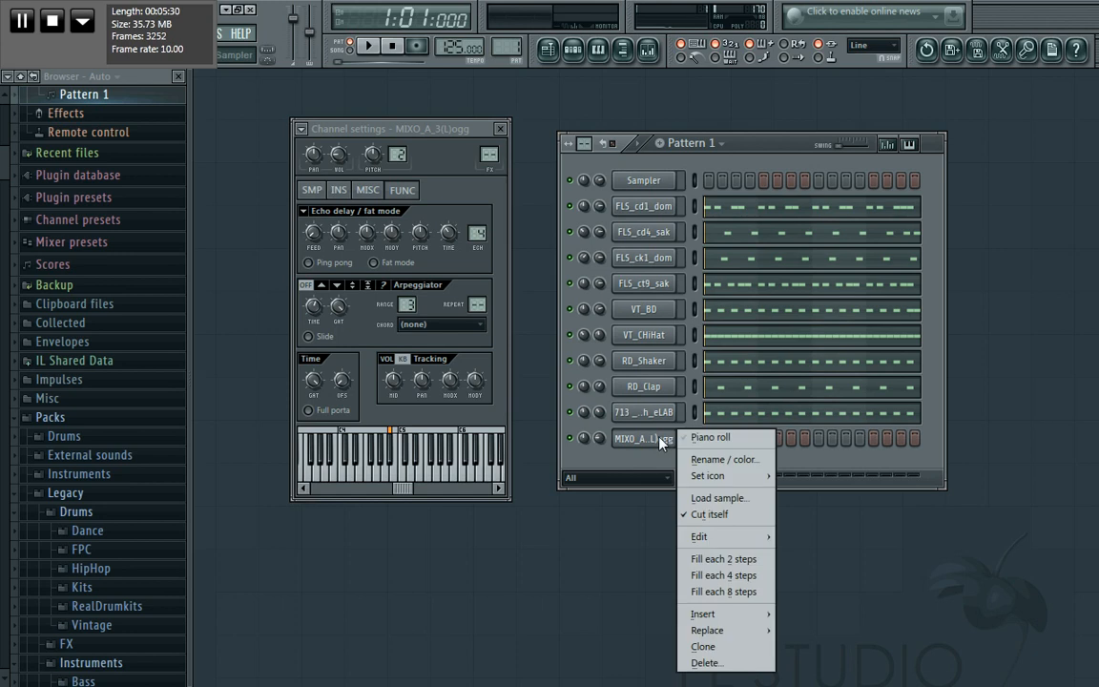
click(704, 441)
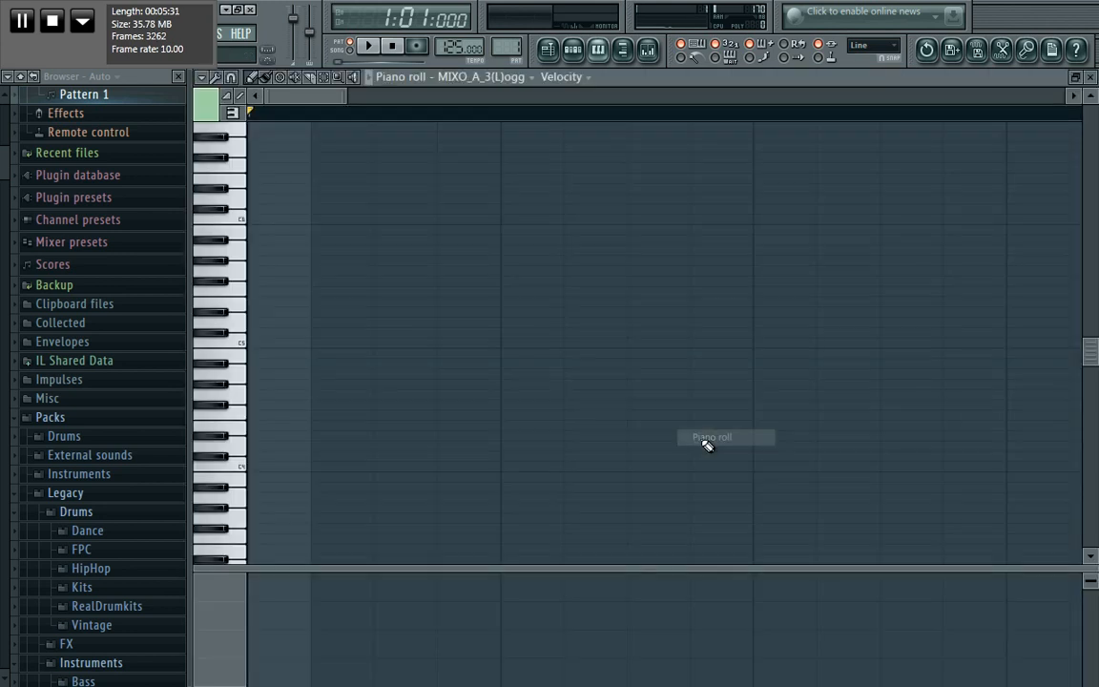
- Hide the browser and draw a C5 note spanning the first four bars in the MIXO_A_3(L)ogg piano roll
click(179, 78)
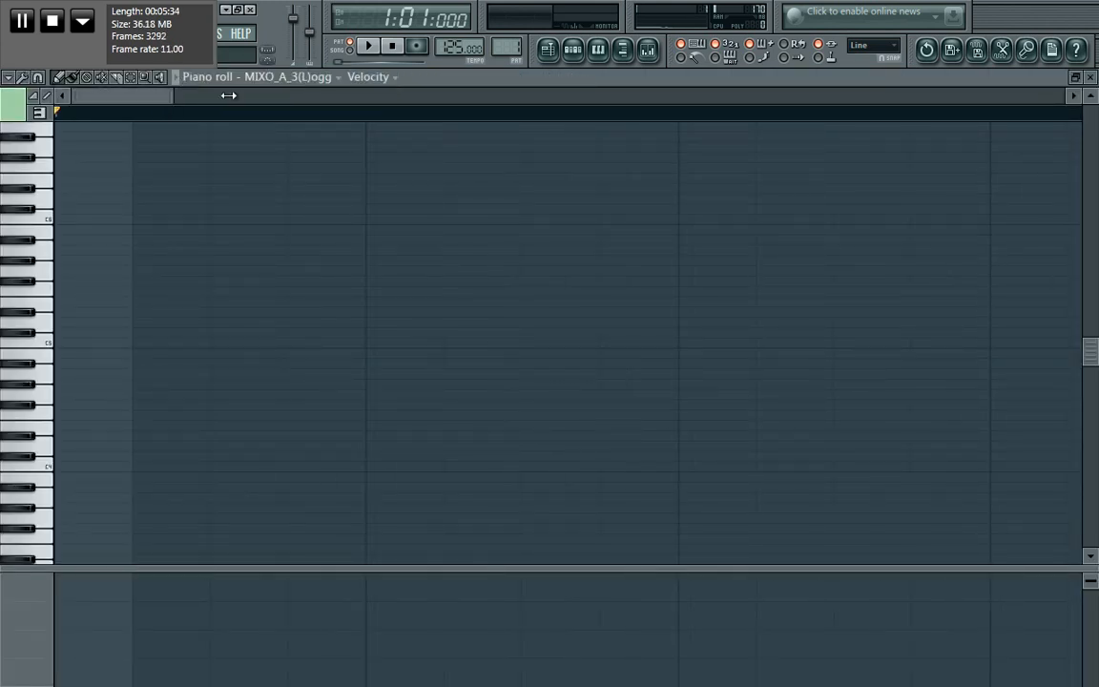
drag(229, 96, 313, 81)
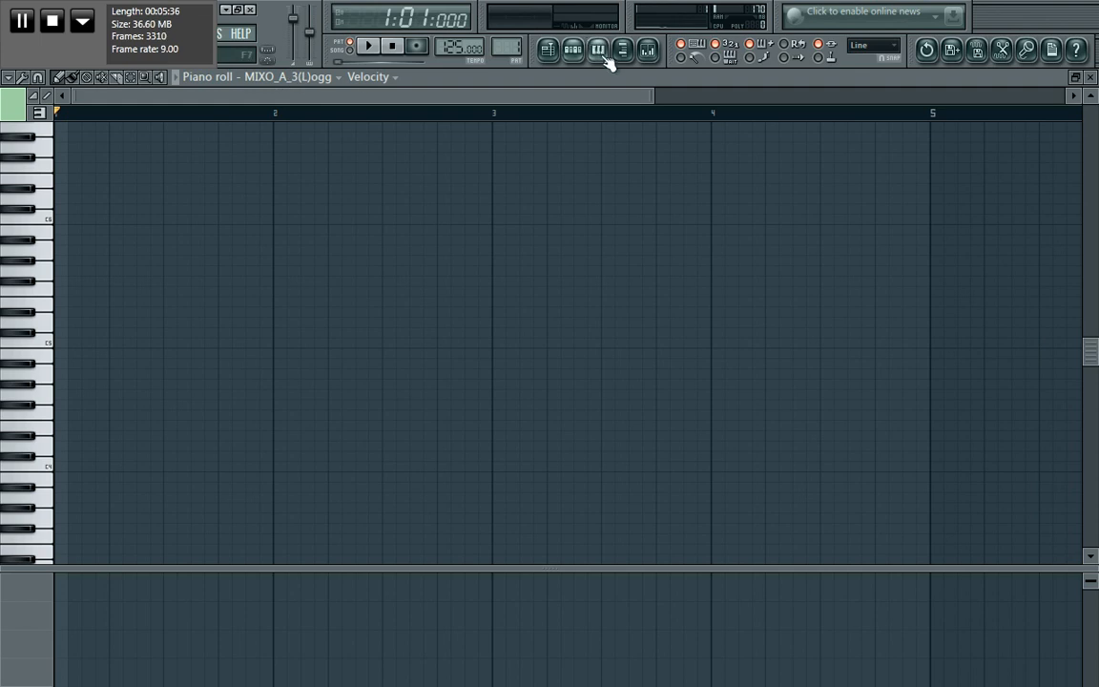
click(604, 55)
click(604, 55)
click(323, 80)
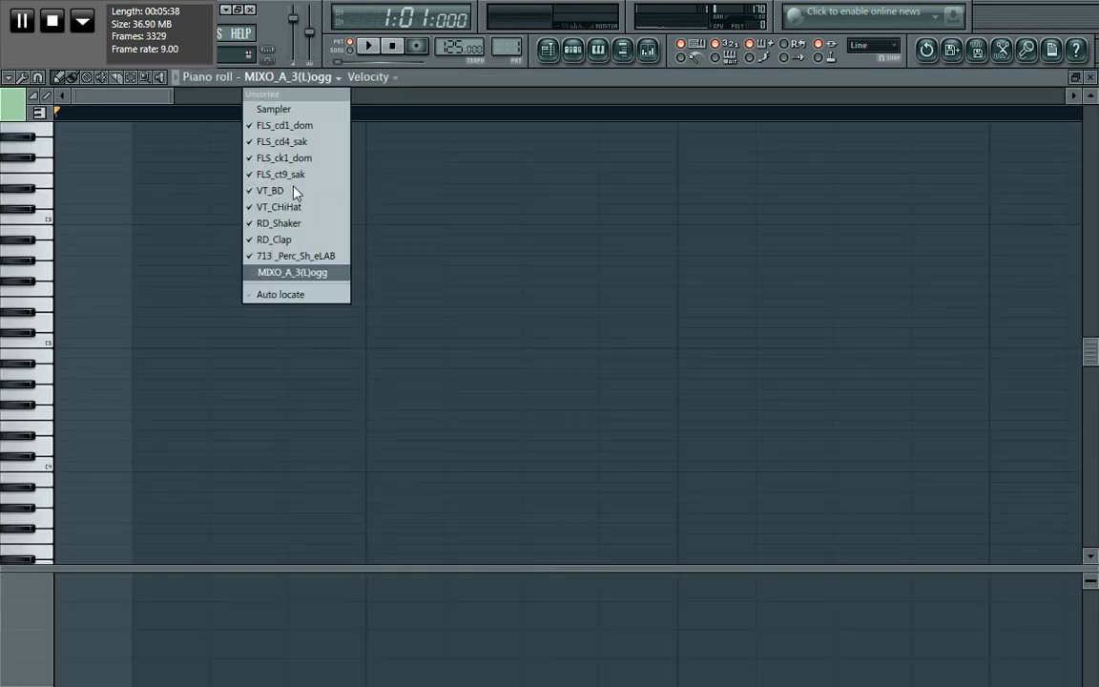
click(293, 274)
drag(170, 95, 705, 134)
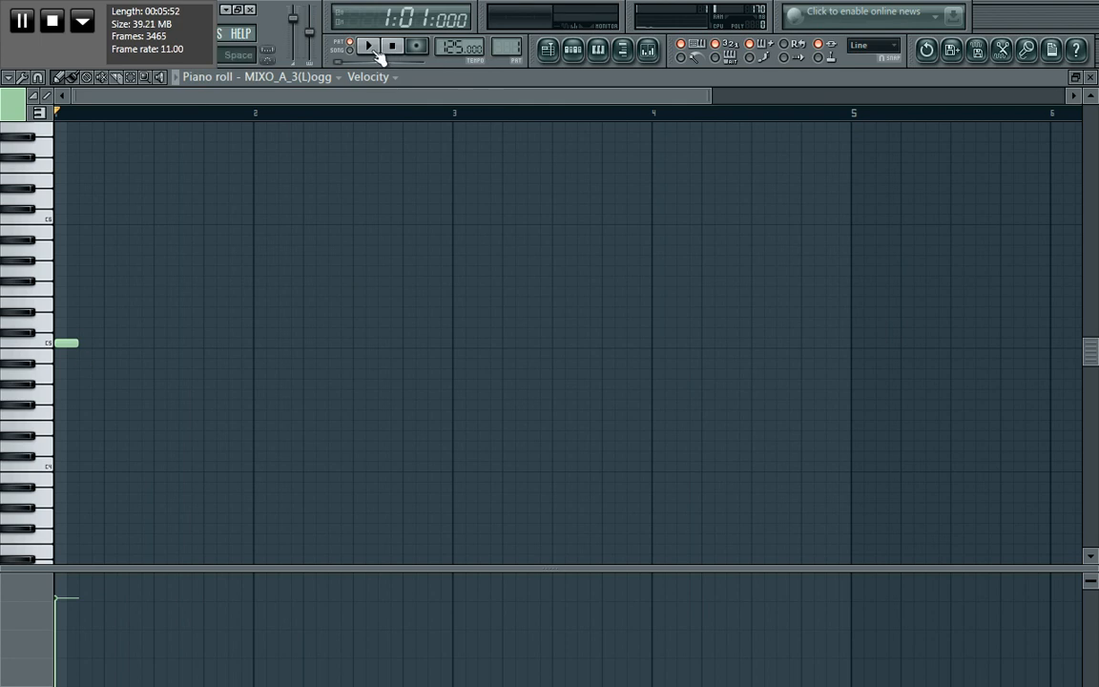
click(392, 48)
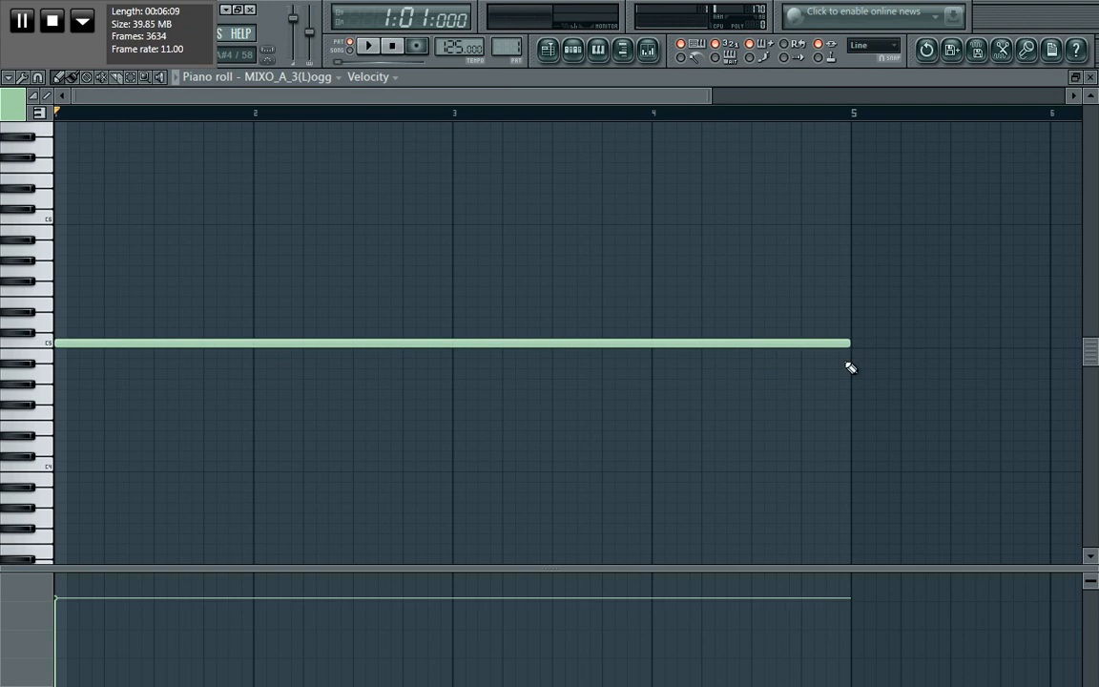
- Adjust the MIXO_A_3(L)ogg channel's volume during playback and raise its four-bar note one octave to C6
click(372, 50)
click(572, 50)
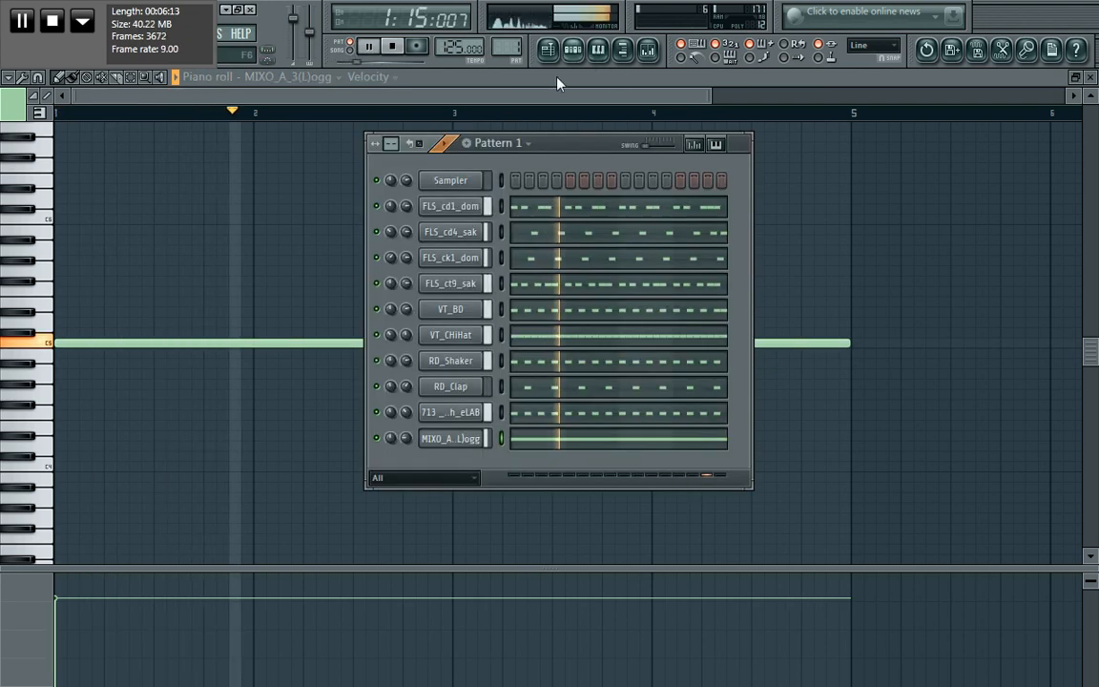
click(462, 441)
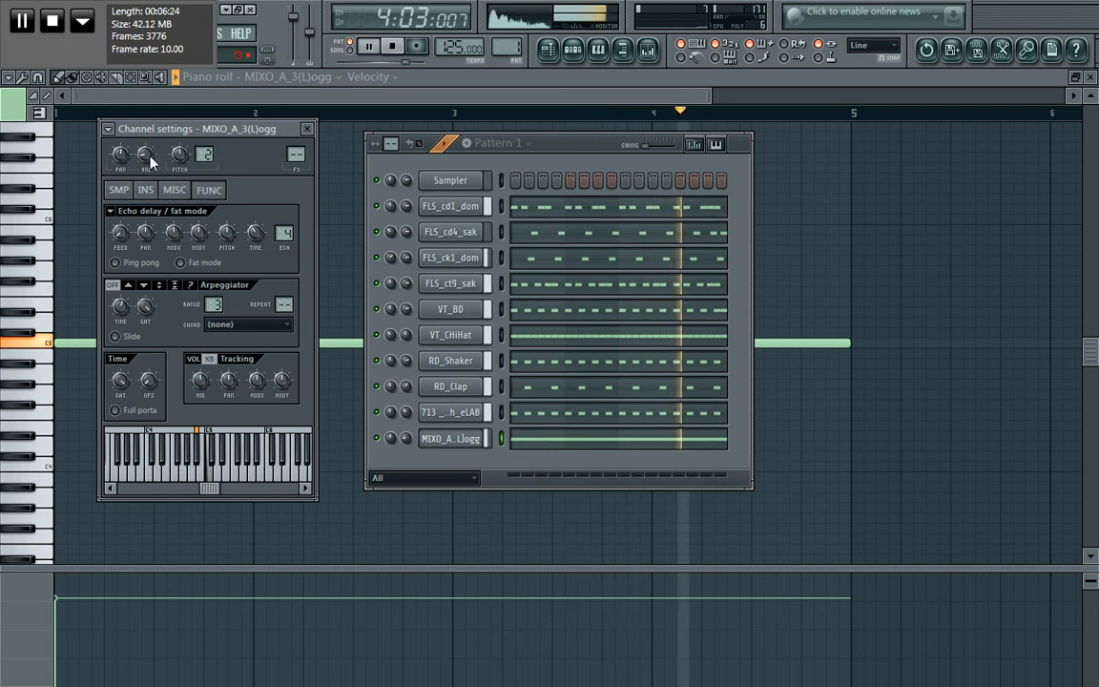
click(198, 99)
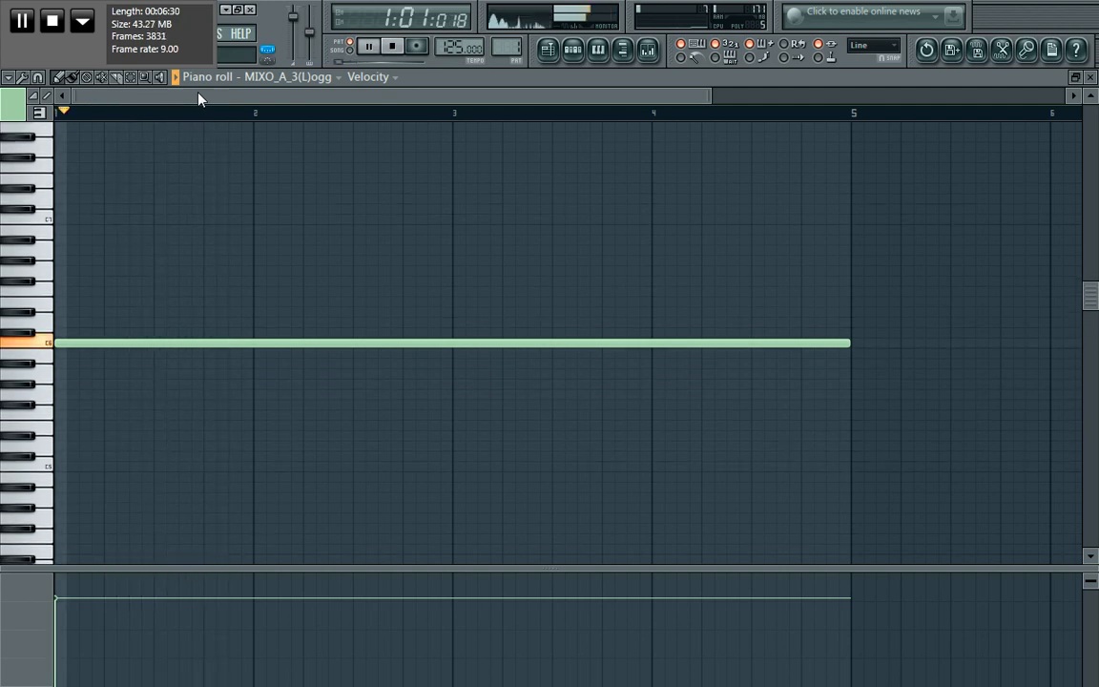
key(space)
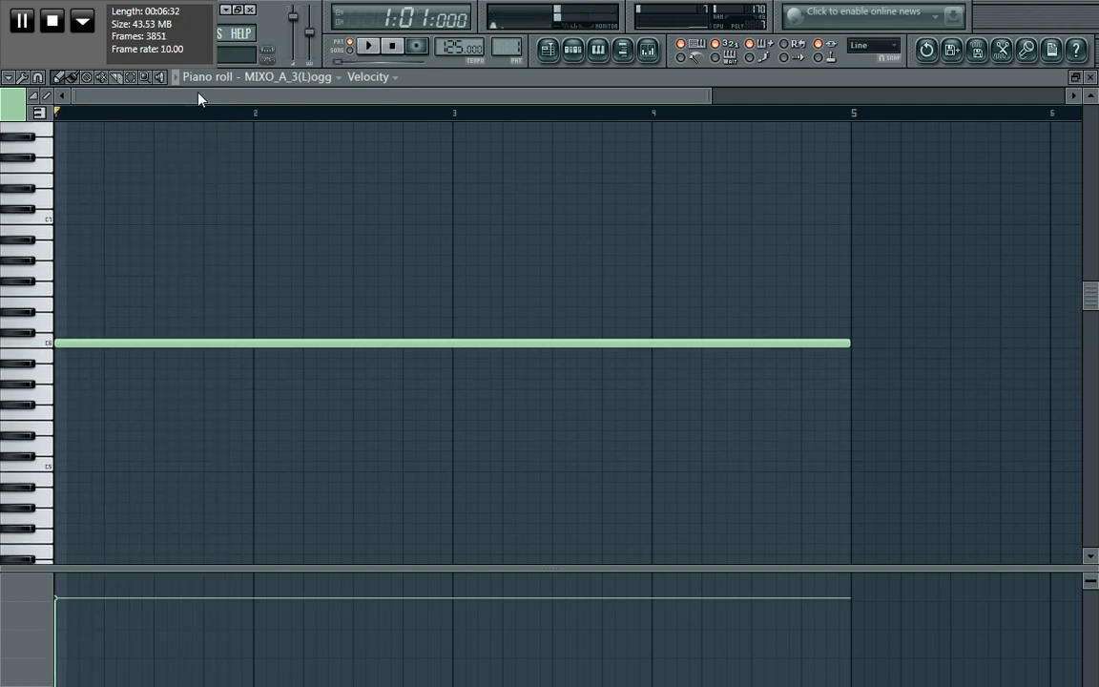
- Audition the pattern with the MIXO_A_3(L)ogg channel settings open, and stop playback
click(573, 49)
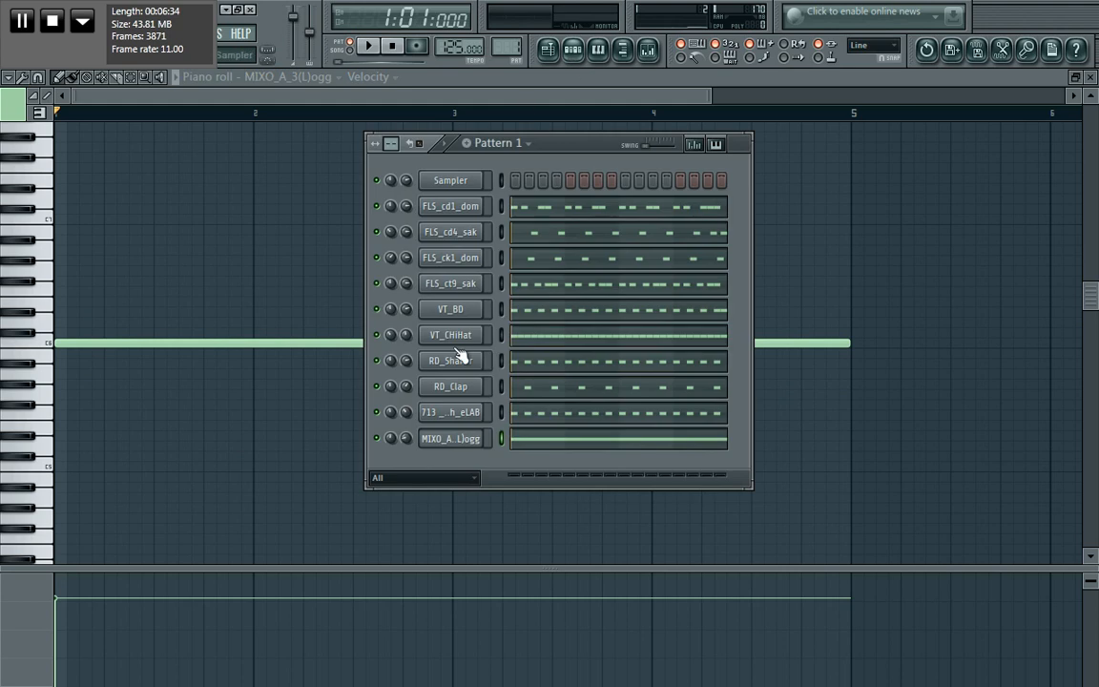
click(464, 442)
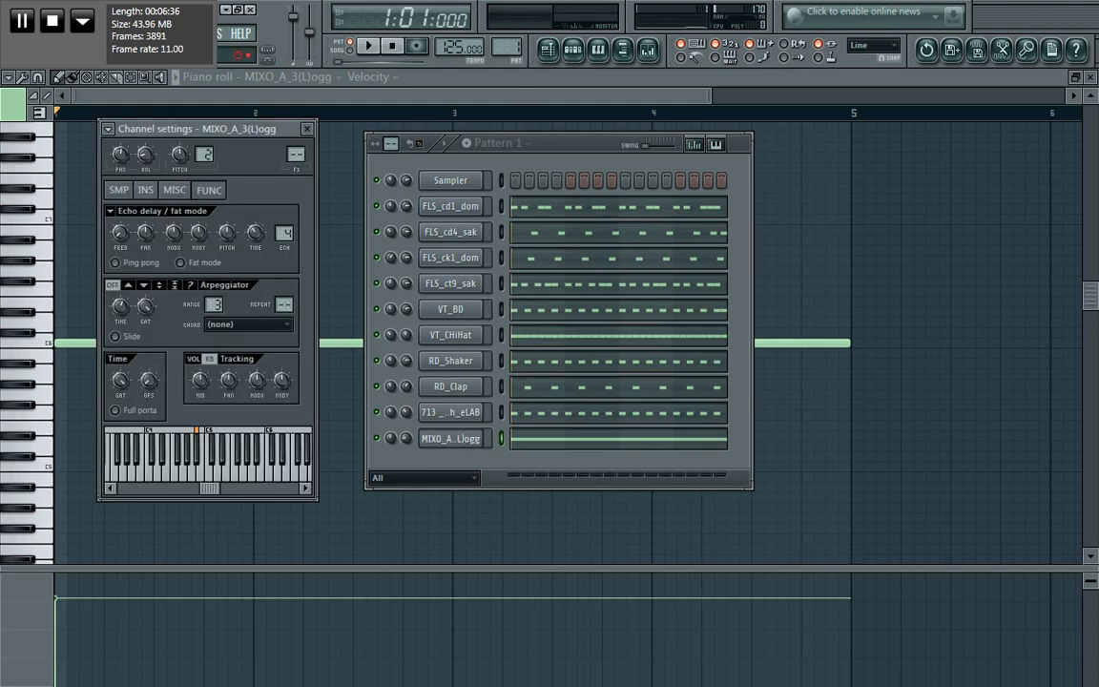
click(369, 46)
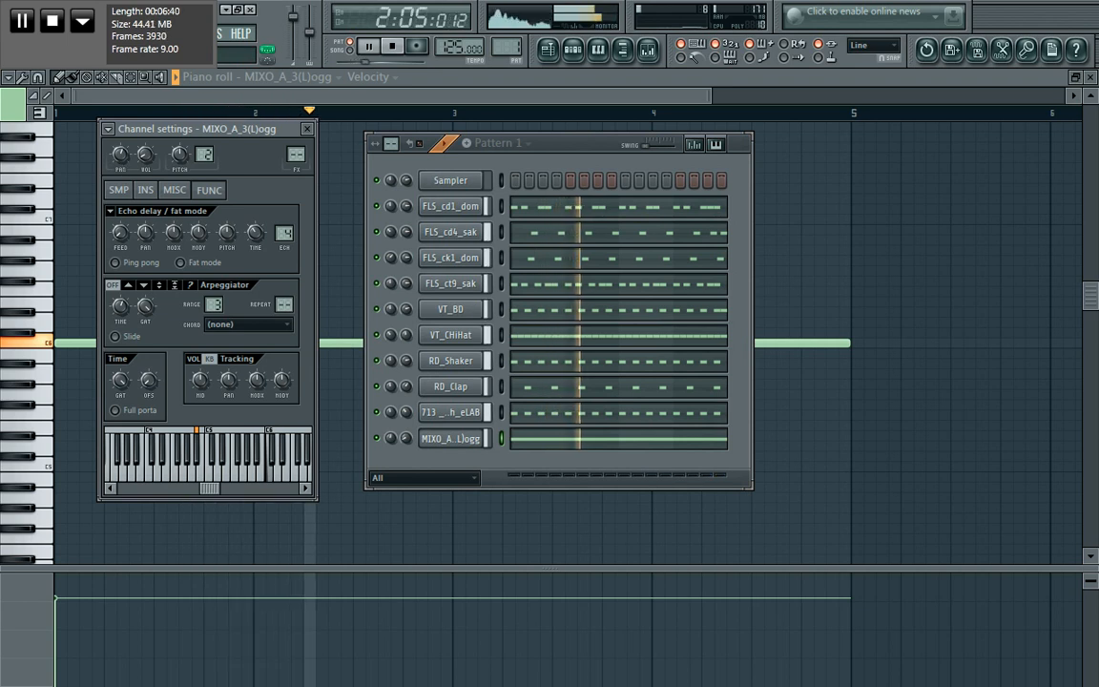
click(393, 48)
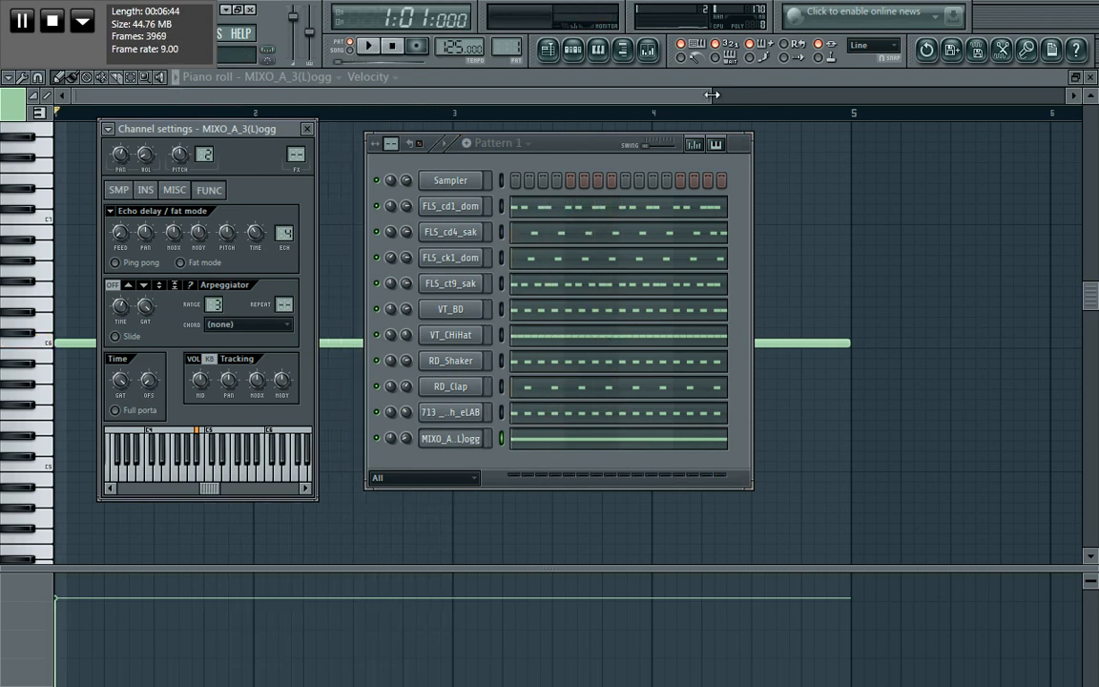
drag(711, 95, 983, 88)
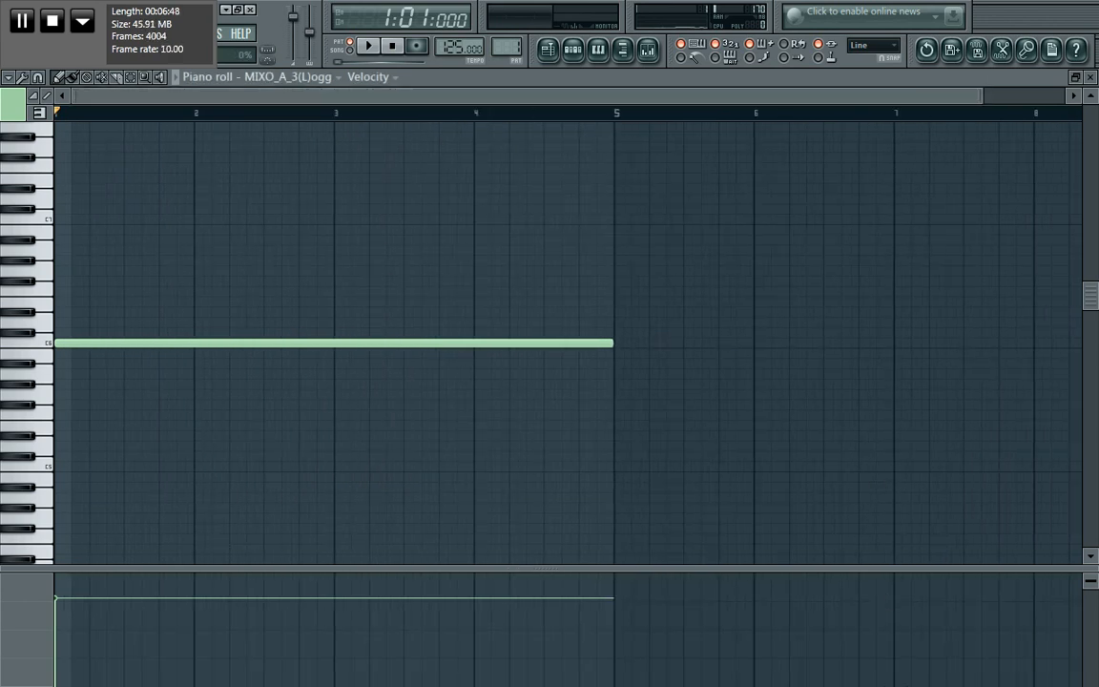
key(super)
click(935, 676)
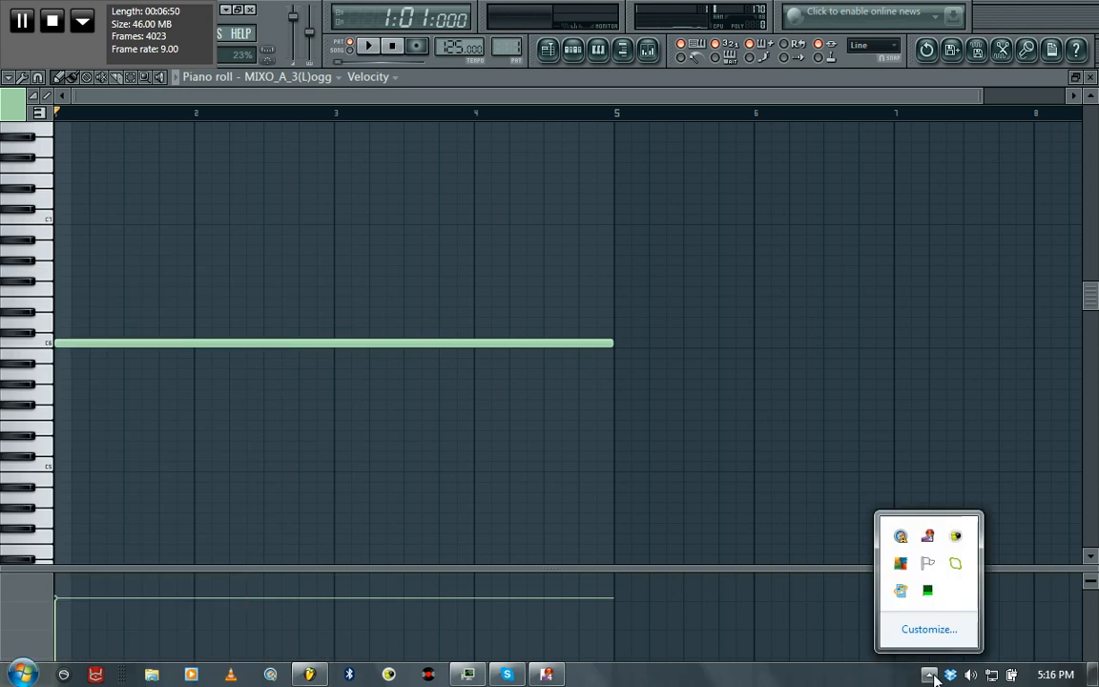
right_click(924, 539)
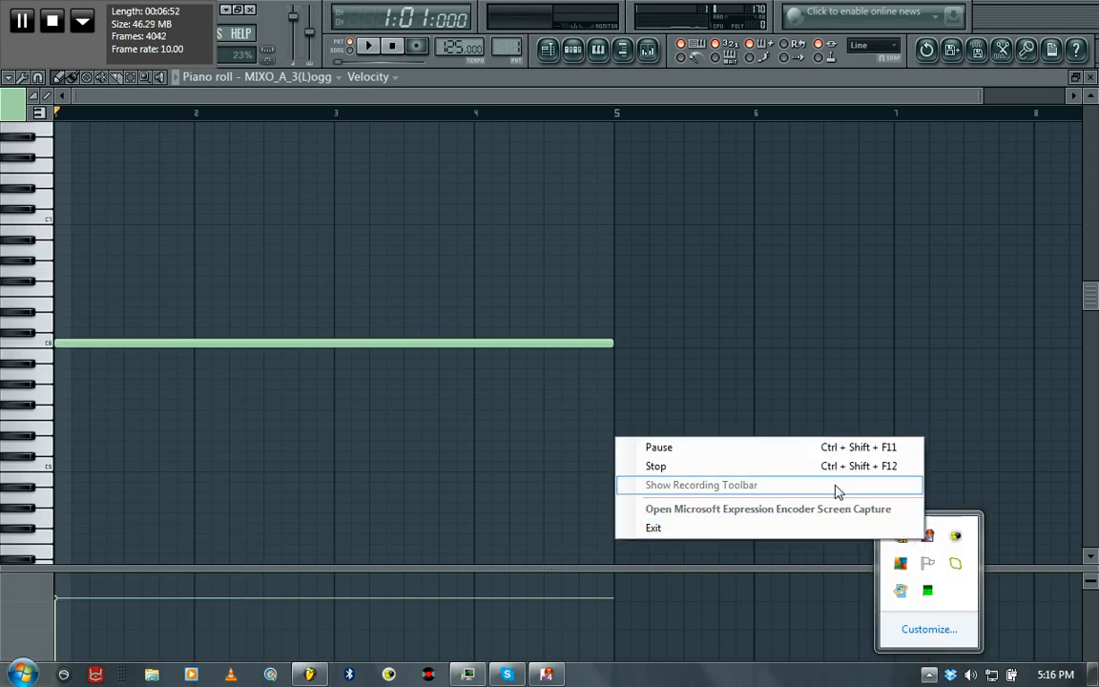
click(682, 468)
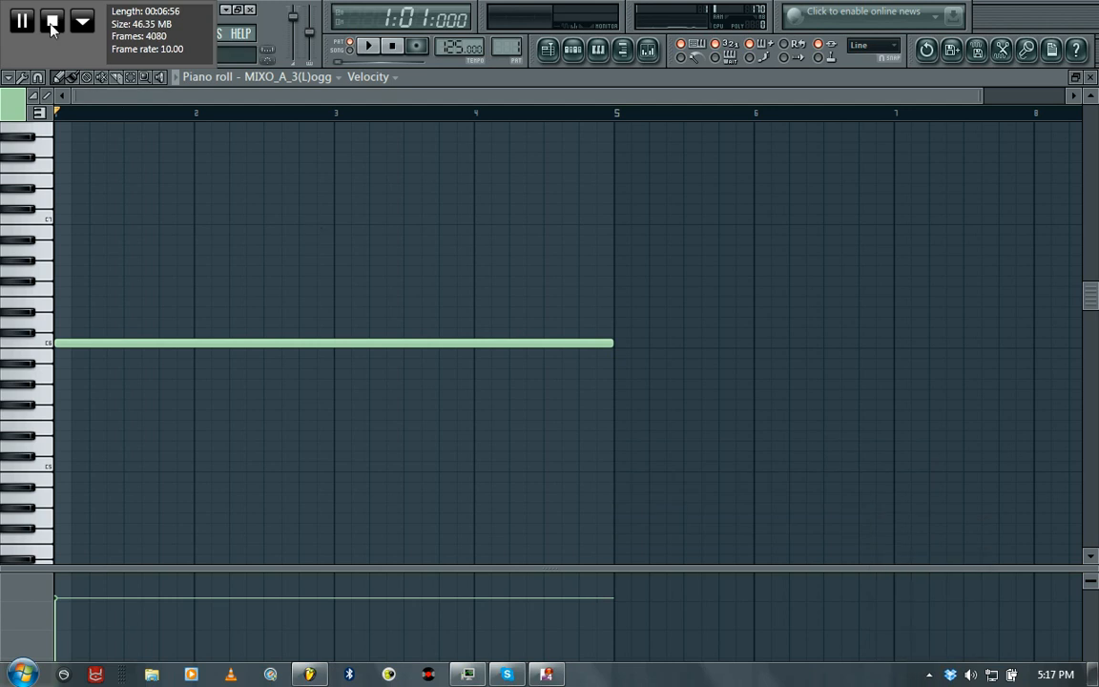
click(83, 21)
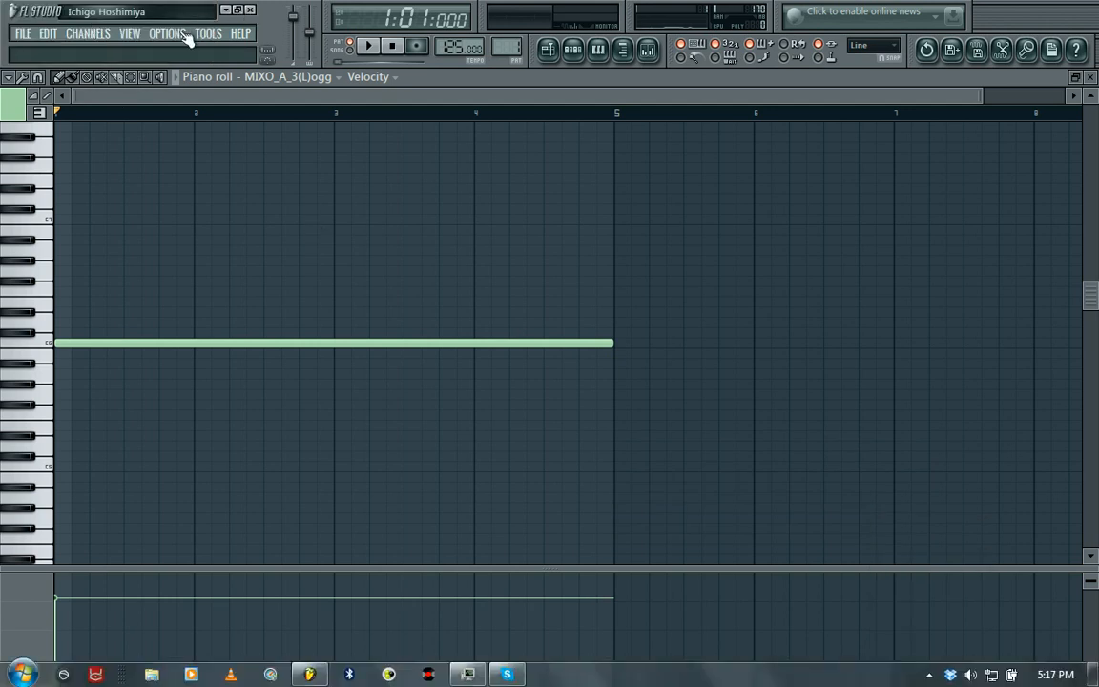
click(625, 53)
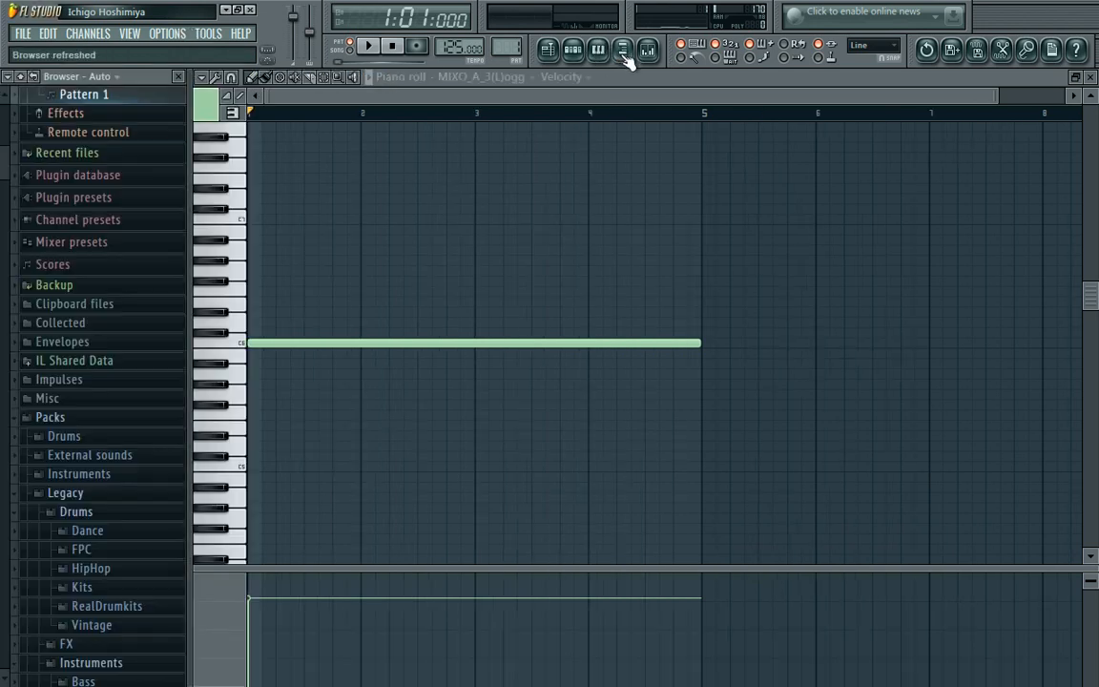
scroll(4, 142, up, 3)
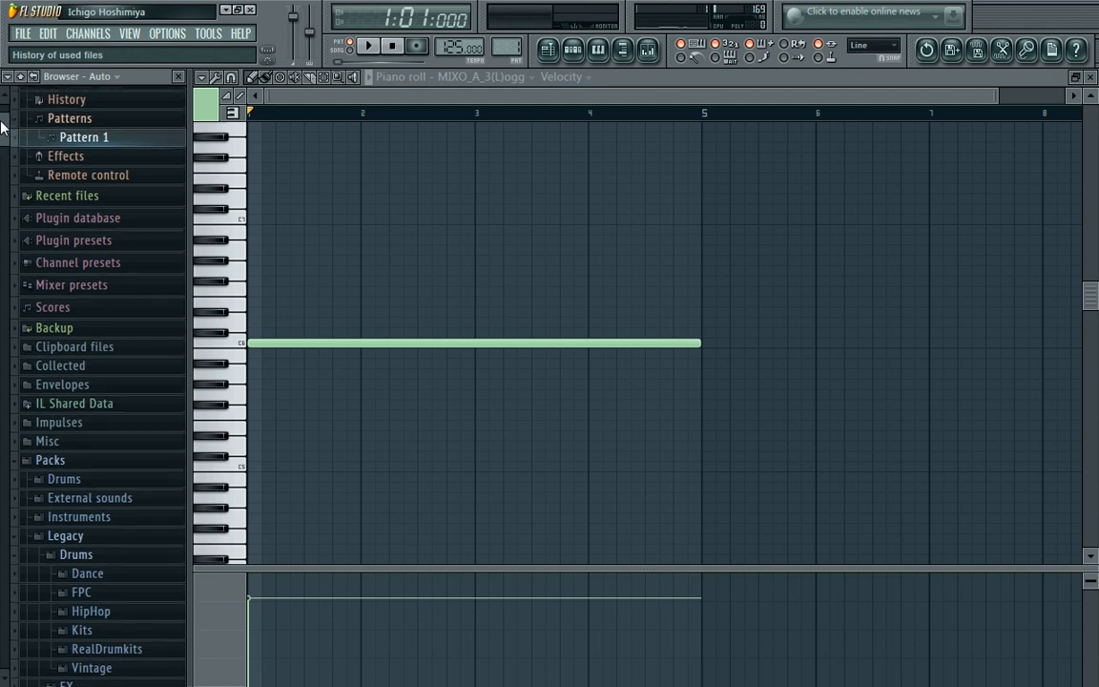
click(178, 76)
- Add an Albino 2 synthesizer channel and load its Dark Minor preset
click(94, 37)
mouse_move(96, 49)
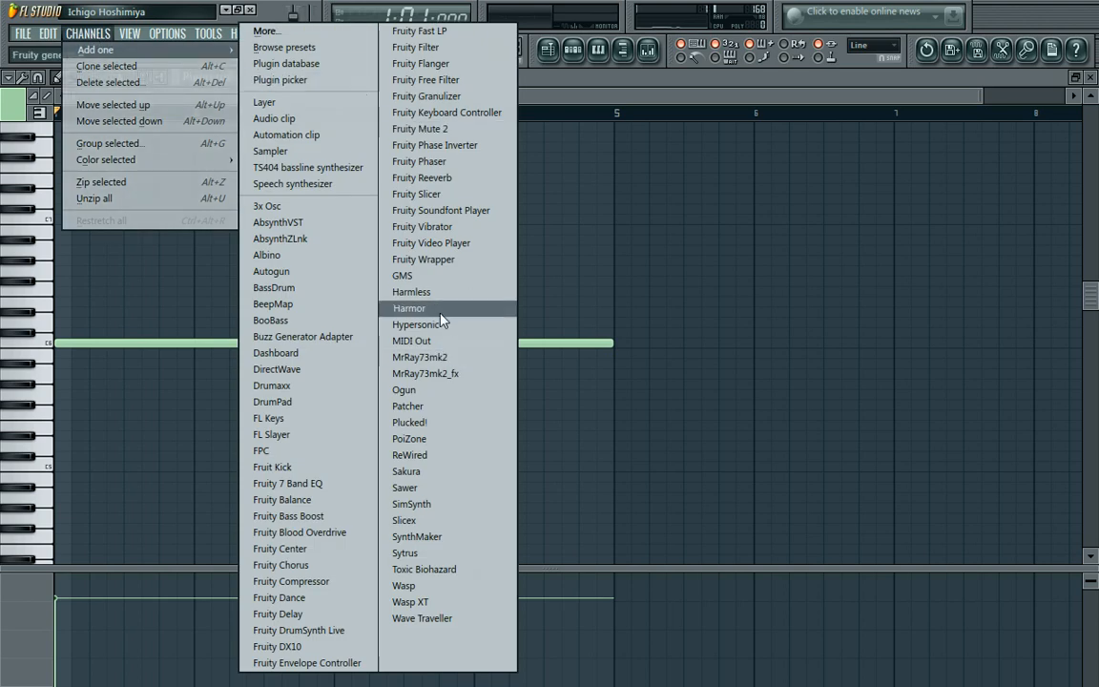
click(352, 264)
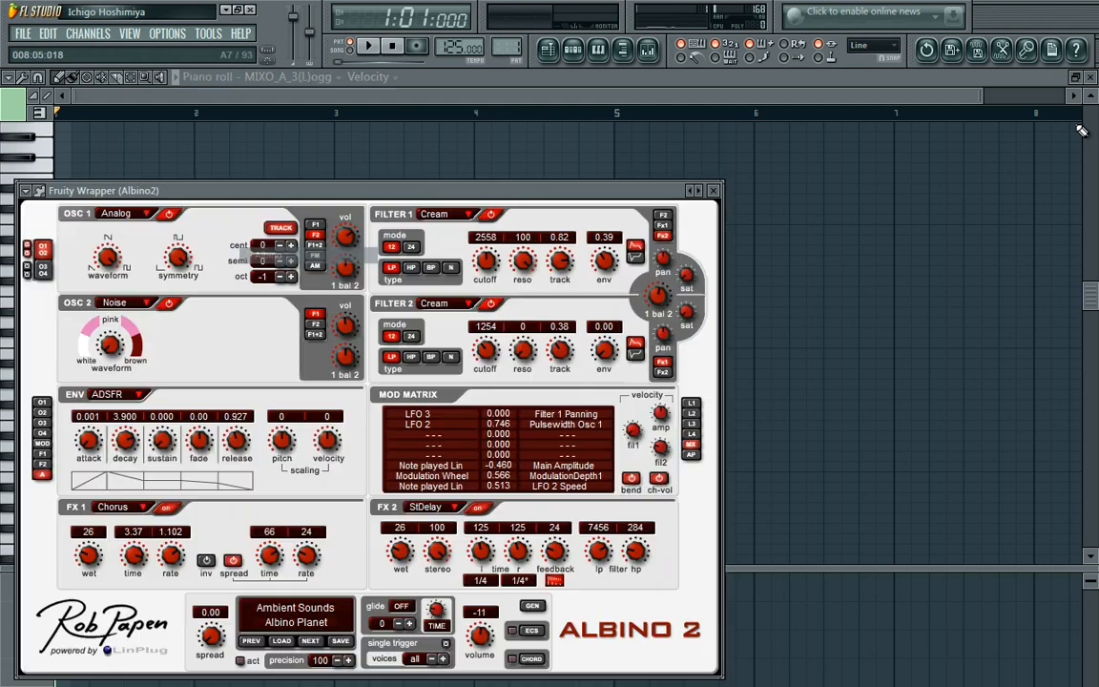
click(27, 190)
mouse_move(57, 236)
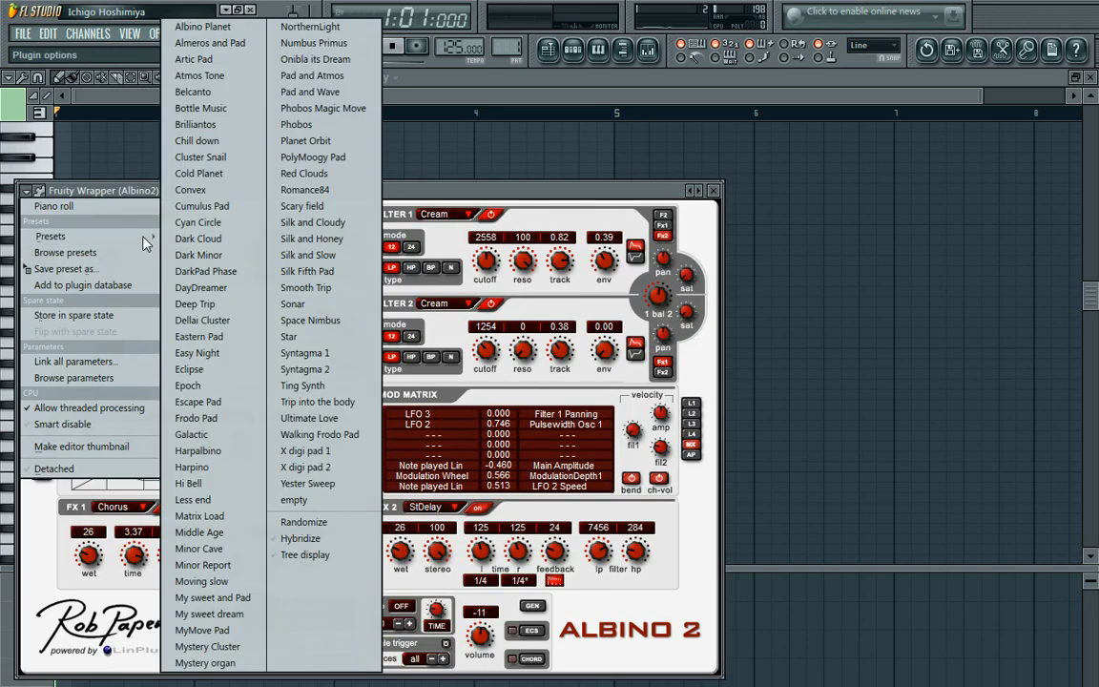
click(207, 255)
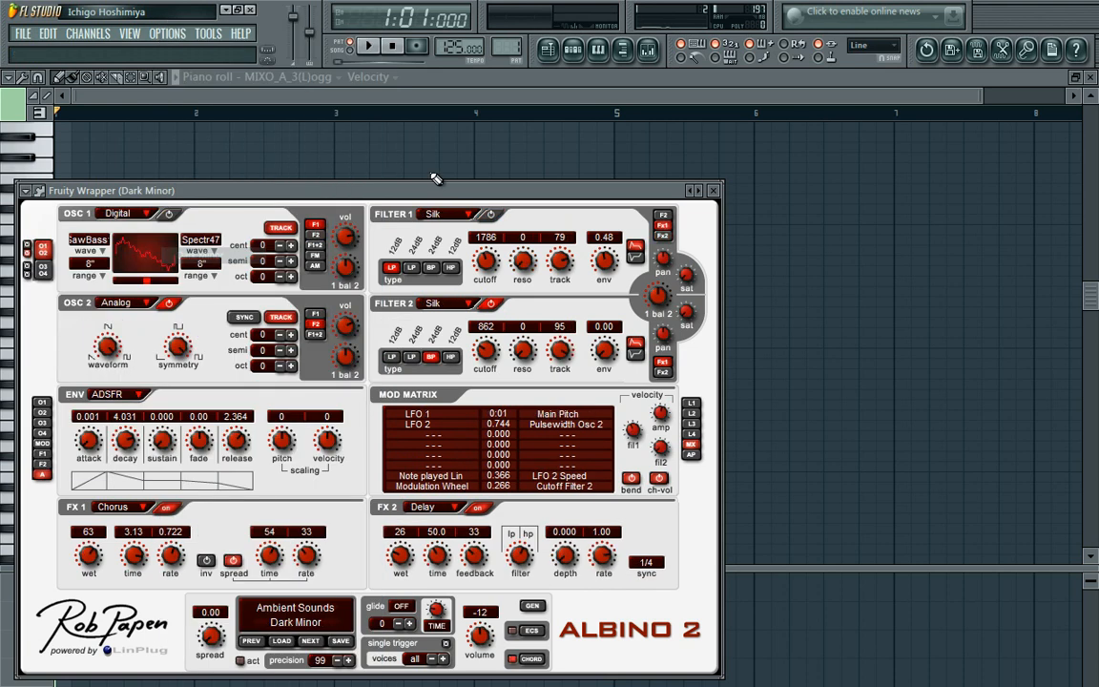
- Switch the piano roll to the Dark Minor channel and audition single notes around C4 to C5 with its sound
click(288, 76)
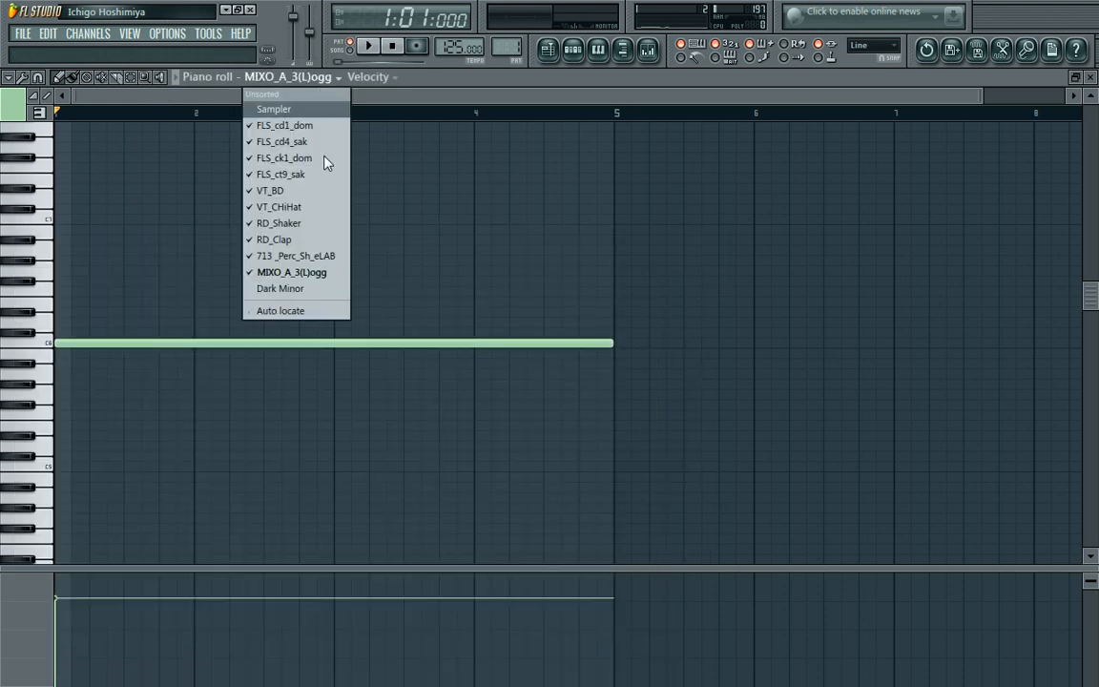
click(291, 289)
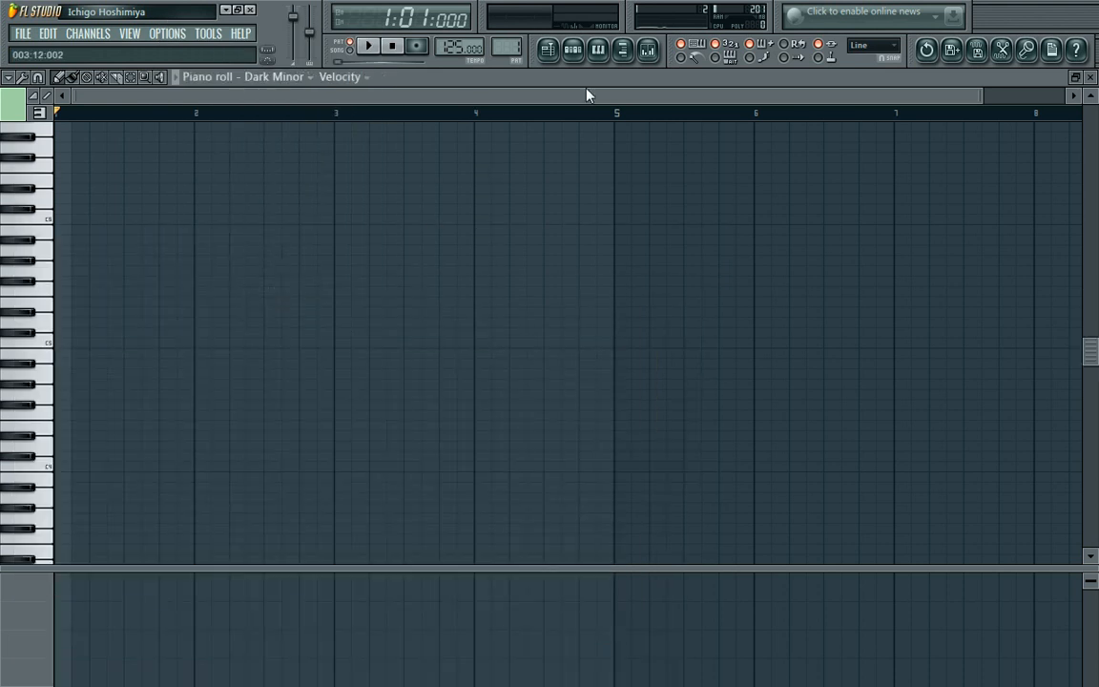
key(v)
key(c)
key(x)
key(z)
key(e)
key(w)
key(q)
key(w)
key(m)
key(q)
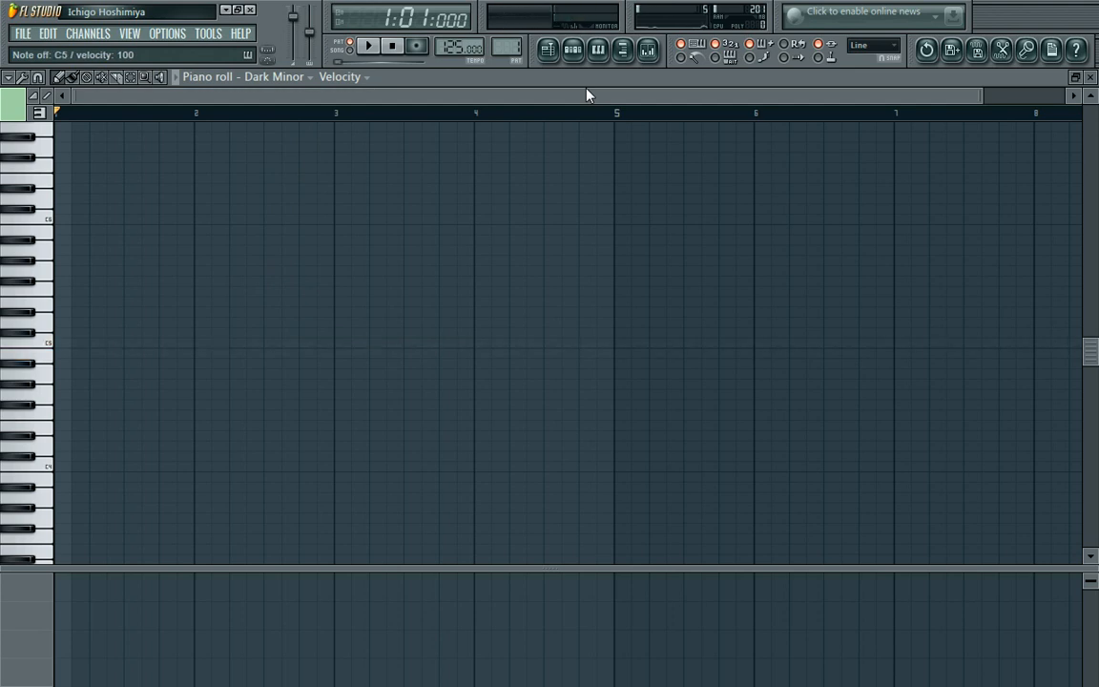
- Try out three-note chords rooted on C4, D4 and E4 with the Dark Minor sound
key(z)
key(c)
key(b)
key(n)
key(x)
key(v)
key(c)
key(b)
key(m)
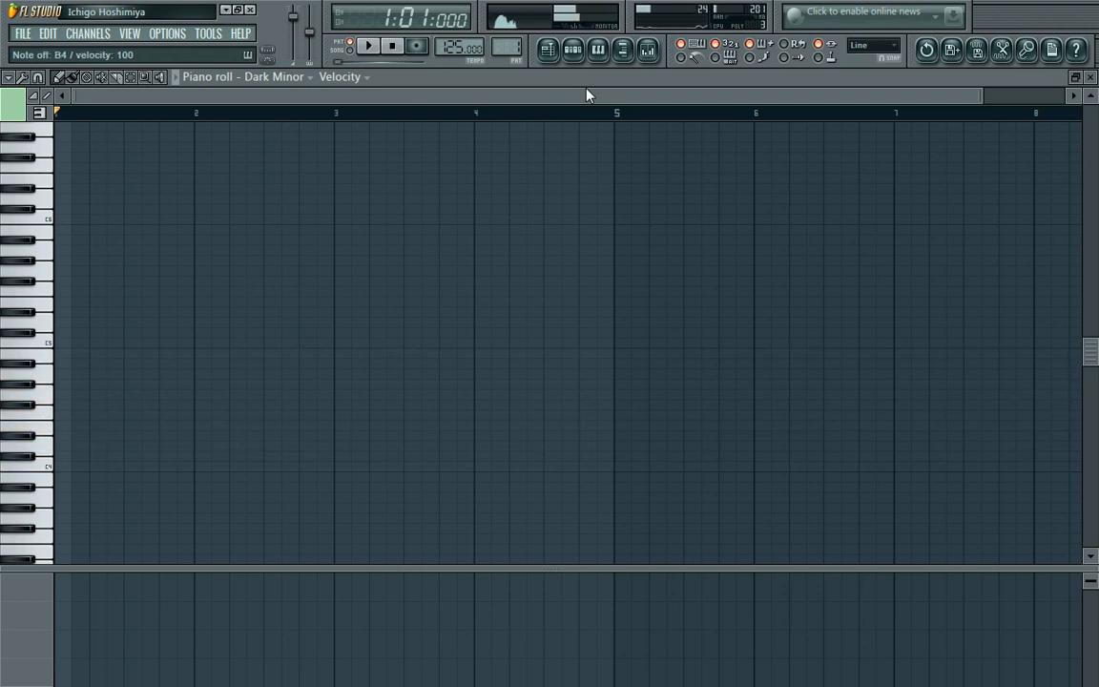
key(x)
key(v)
key(n)
key(z)
key(c)
key(b)
key(x)
key(v)
key(n)
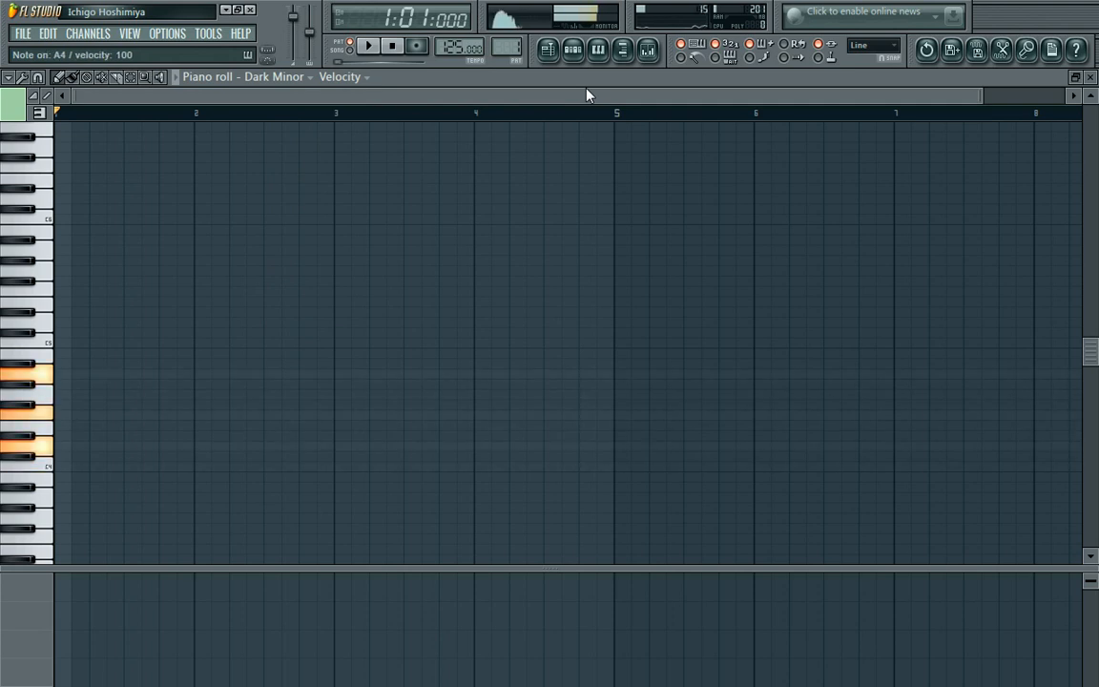
key(c)
key(b)
key(m)
key(x)
key(v)
key(n)
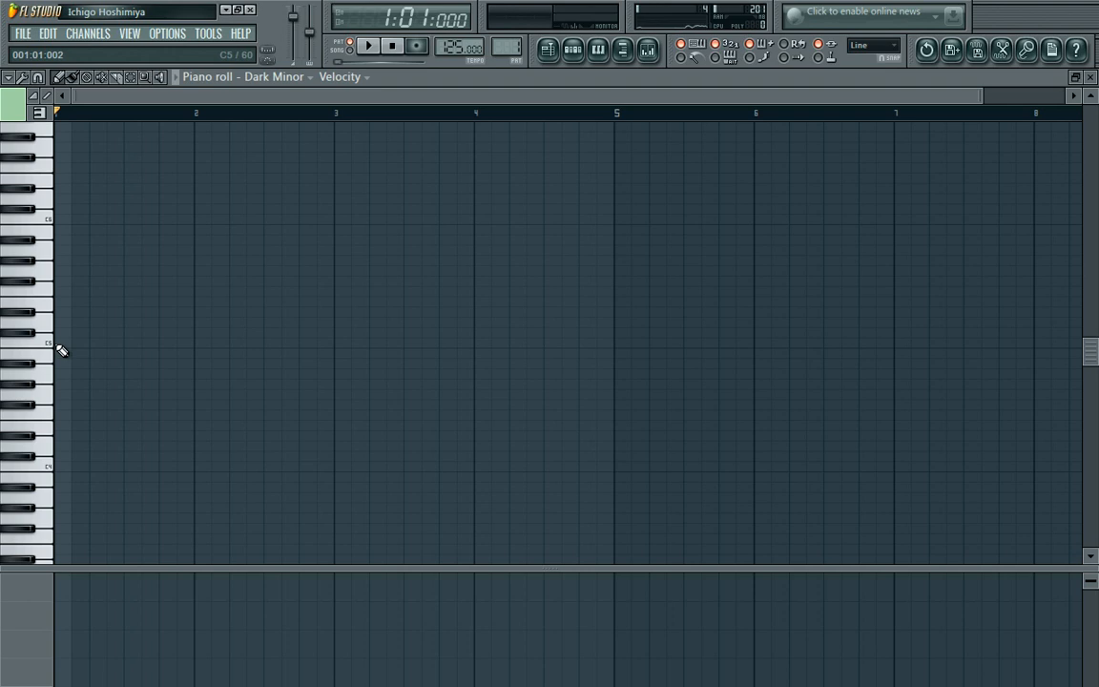
key(z)
key(c)
key(b)
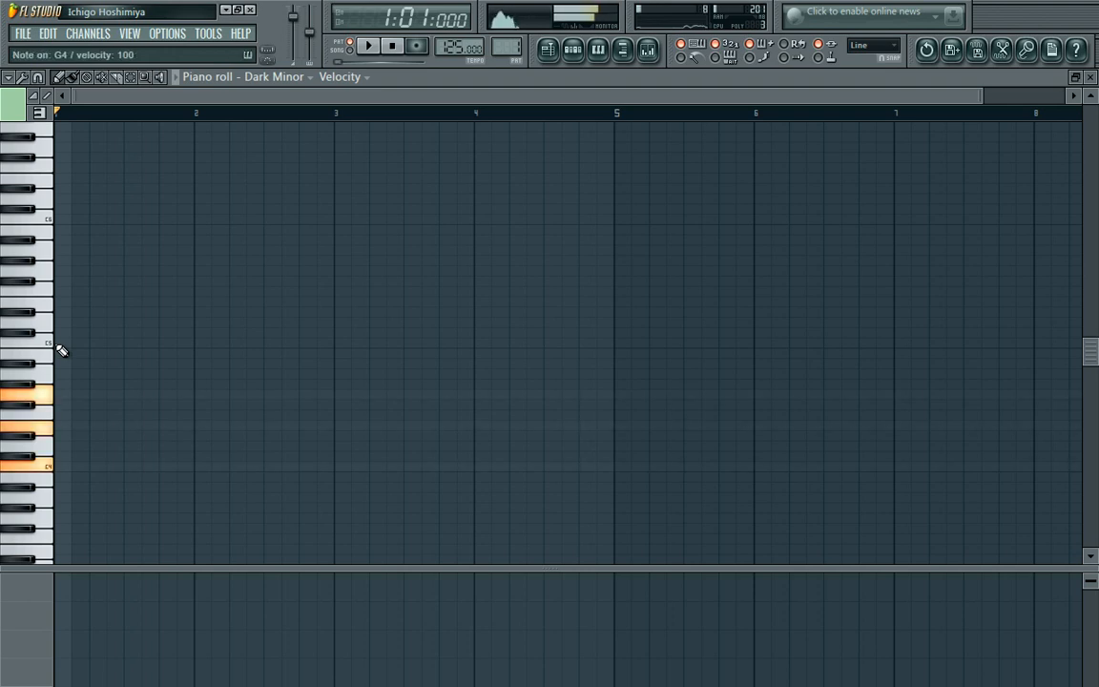
- Draw a four-bar chord of C4, E4 and G4 from the start of the Dark Minor piano roll and play it back
click(58, 396)
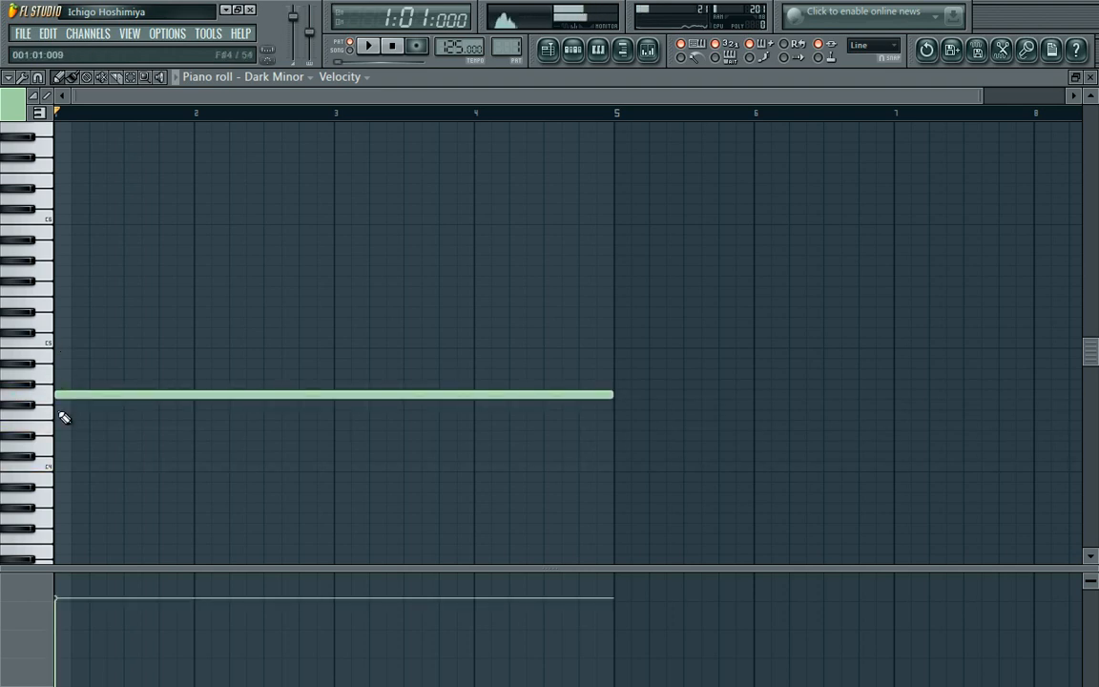
click(56, 425)
click(55, 468)
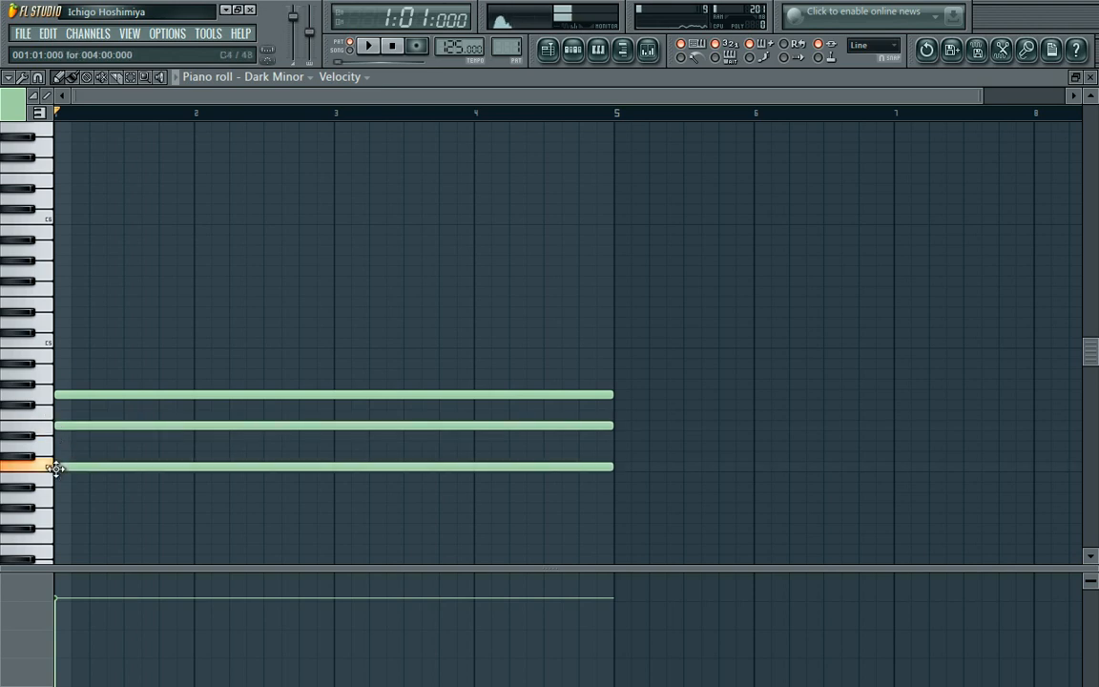
click(369, 47)
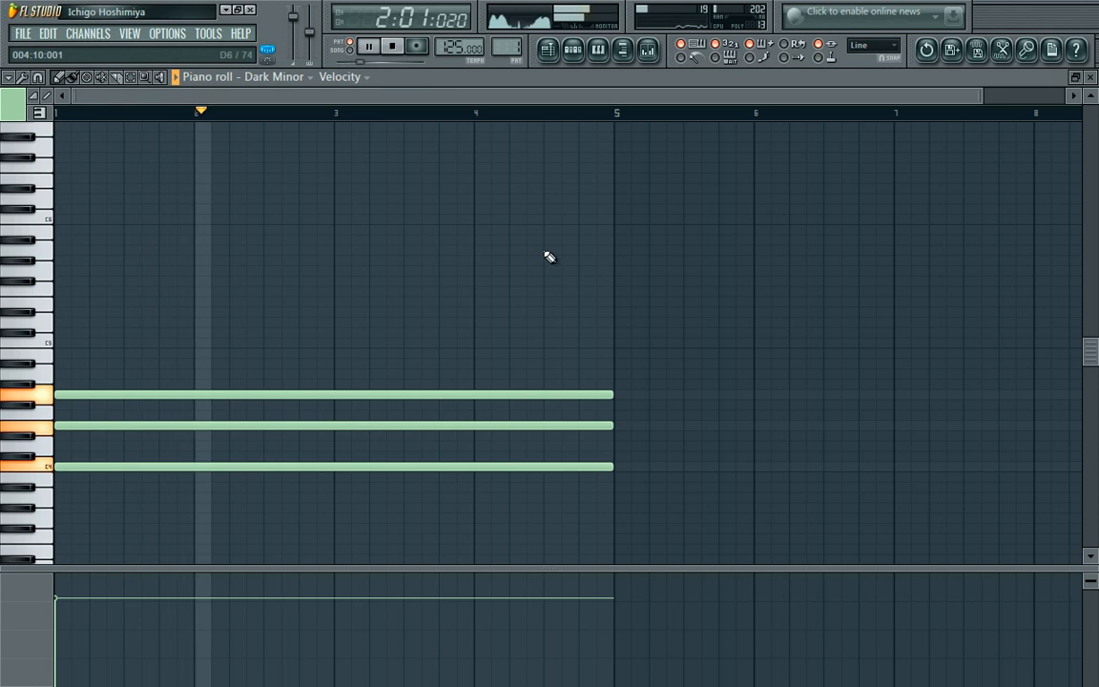
click(391, 46)
- Shorten the three notes of the Dark Minor chord to two bars each
drag(610, 394, 338, 410)
drag(616, 426, 330, 447)
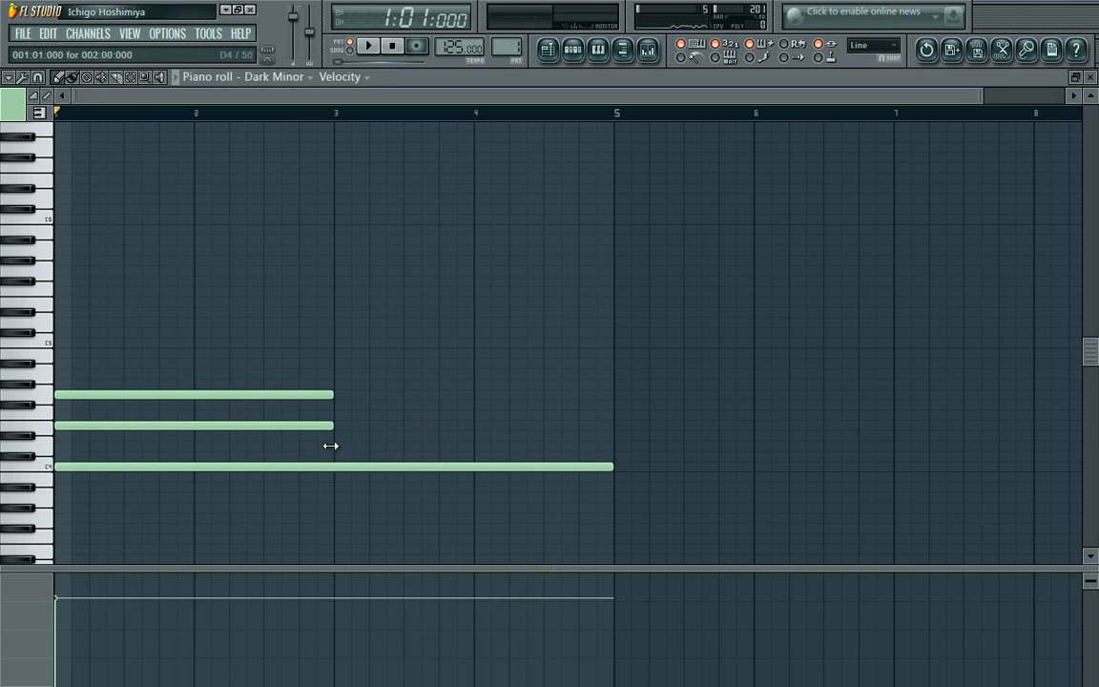
drag(612, 467, 330, 457)
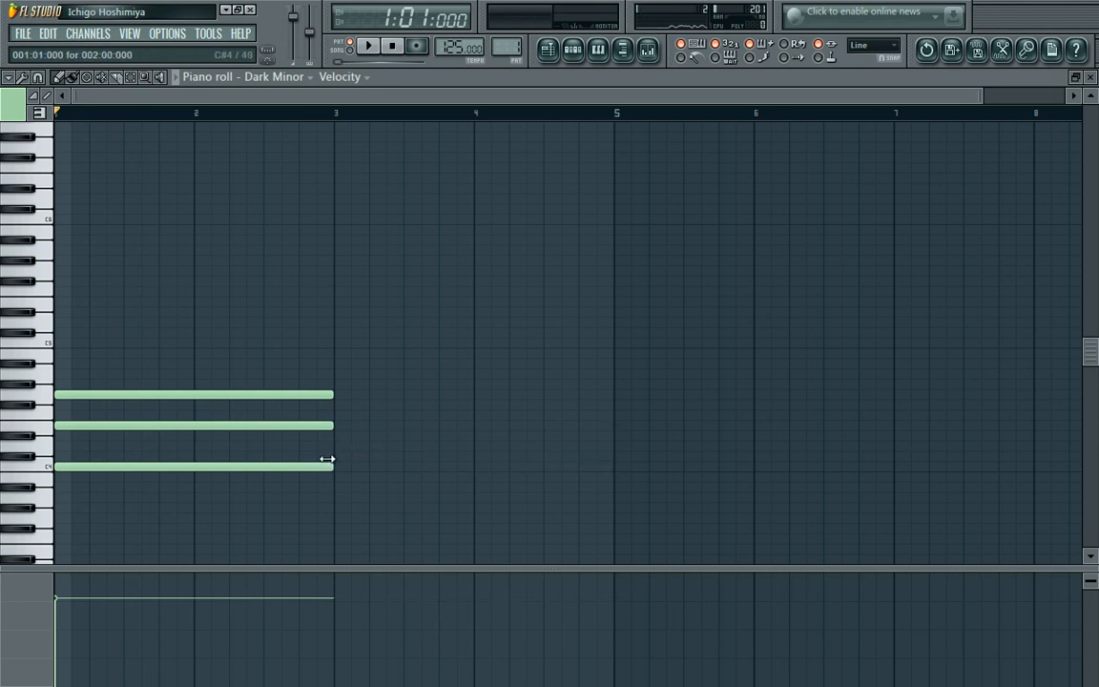
- Duplicate the two-bar chord to start at bar 3 and raise the copy by two semitones to D4, F#4 and A4
click(130, 77)
drag(358, 464, 128, 334)
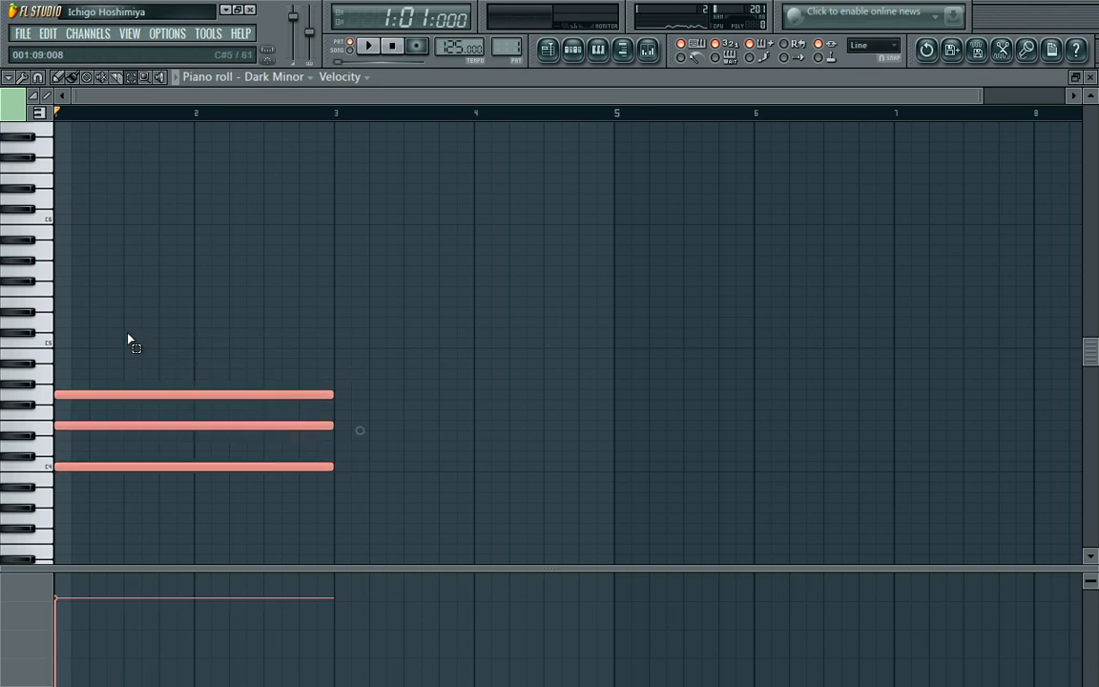
key(ctrl+c)
key(ctrl+v)
key(shift+Right)
key(shift+Right)
key(shift+Right)
key(shift+Right)
key(shift+Right)
key(shift+Right)
key(shift+Right)
key(shift+Right)
key(shift+Right)
key(shift+Right)
key(shift+Right)
key(shift+Right)
key(shift+Right)
key(shift+Right)
key(shift+Right)
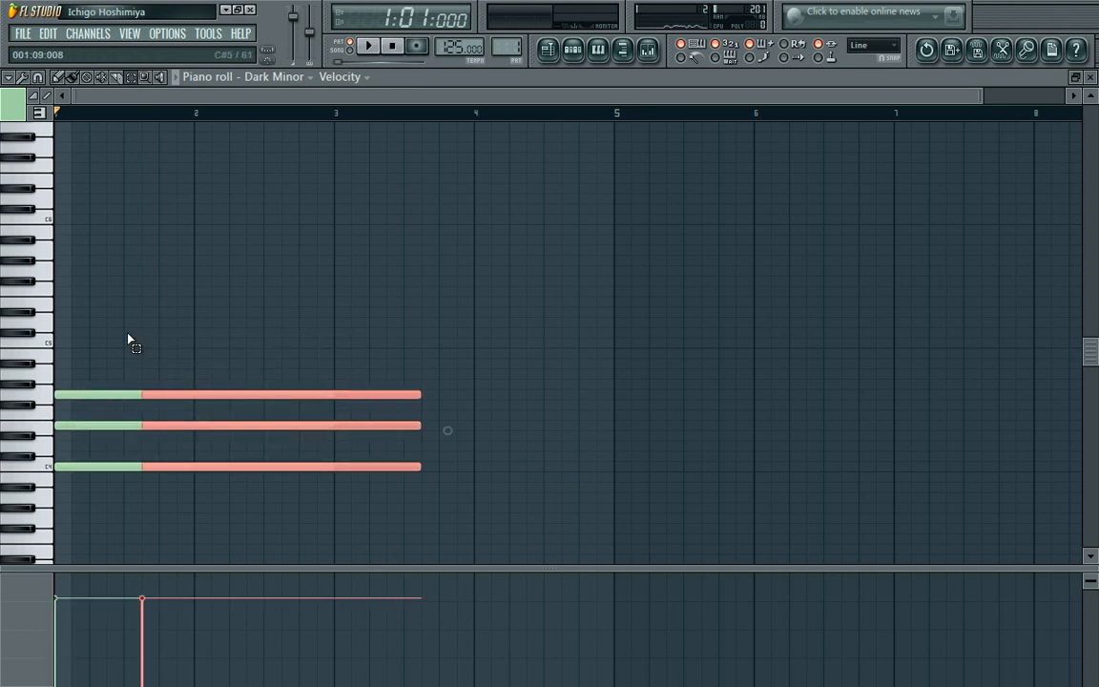
key(shift+Right)
key(shift+Right)
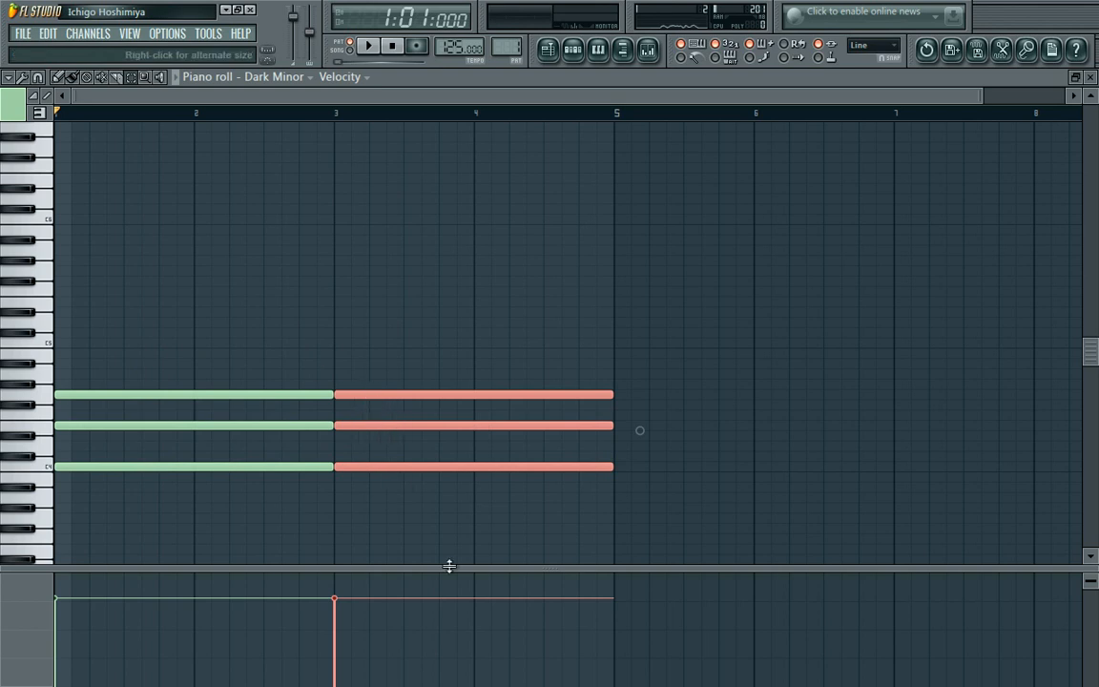
key(shift+Up)
key(shift+Up)
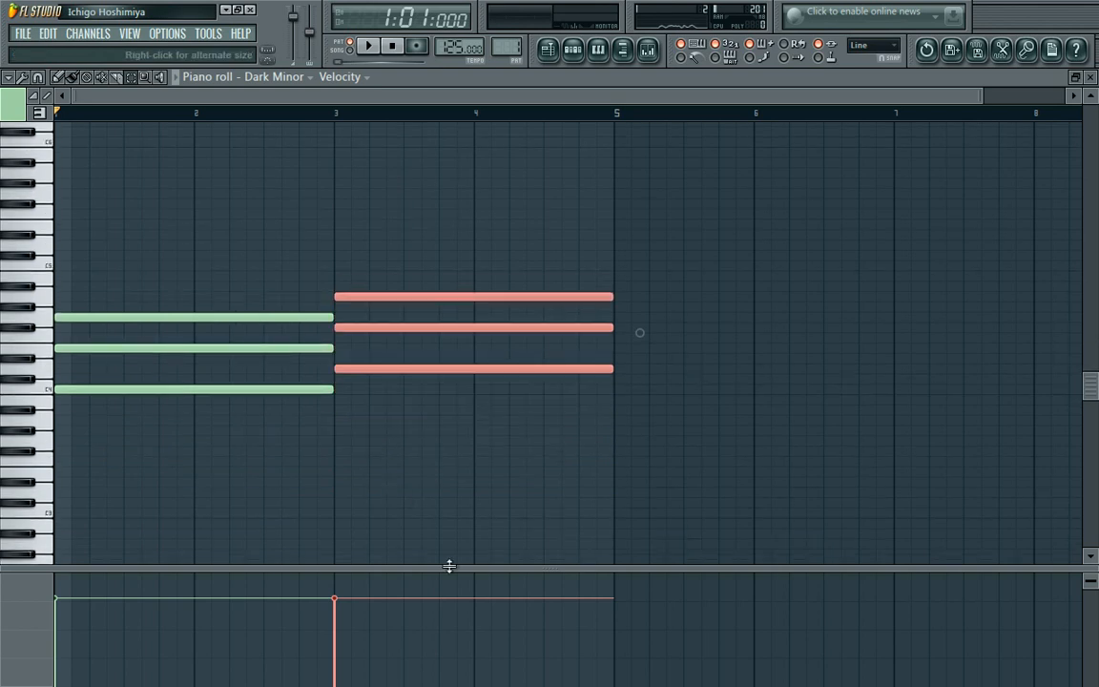
- Play the pattern with both Dark Minor chords while opening the channel's settings from the channel list, and stop playback
click(371, 48)
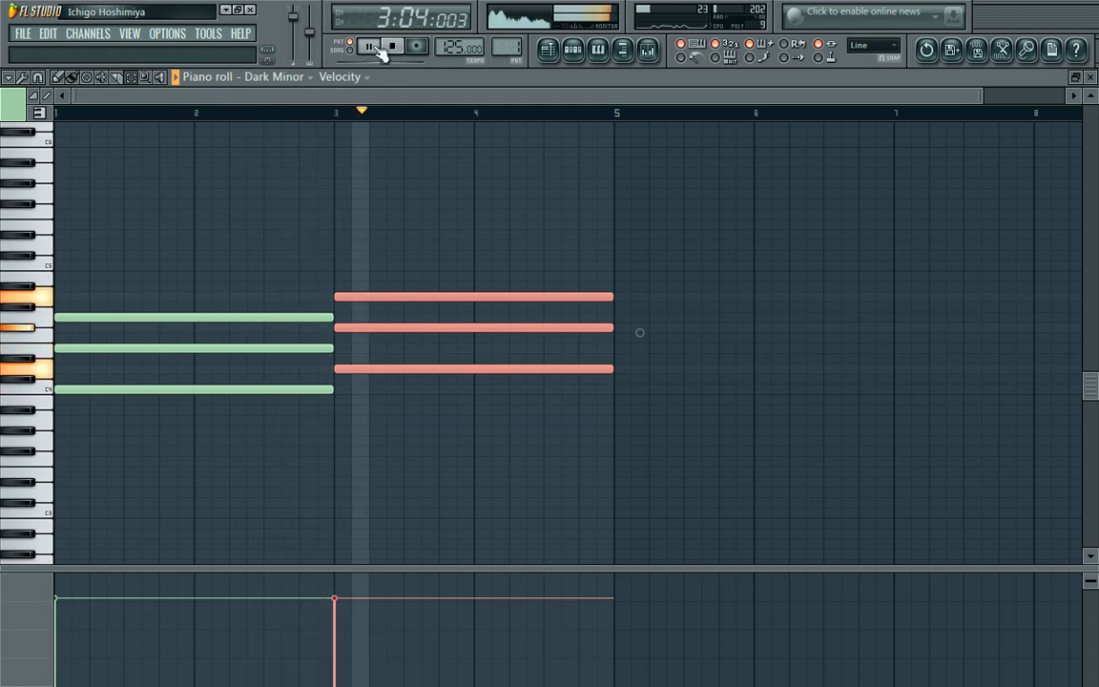
click(579, 55)
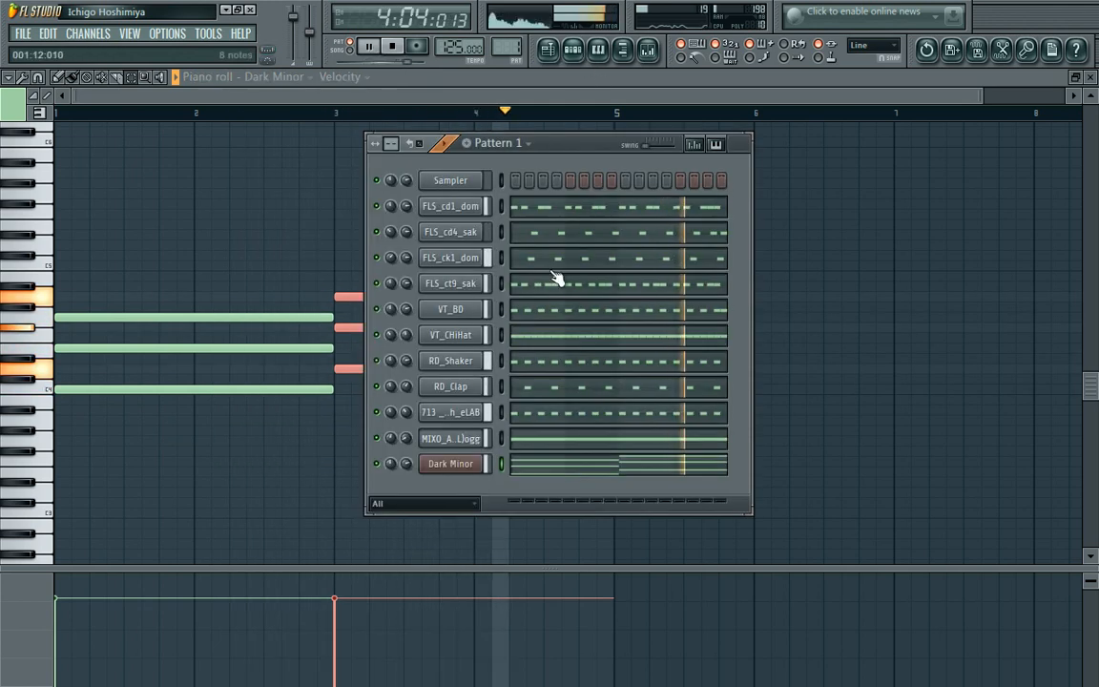
click(454, 467)
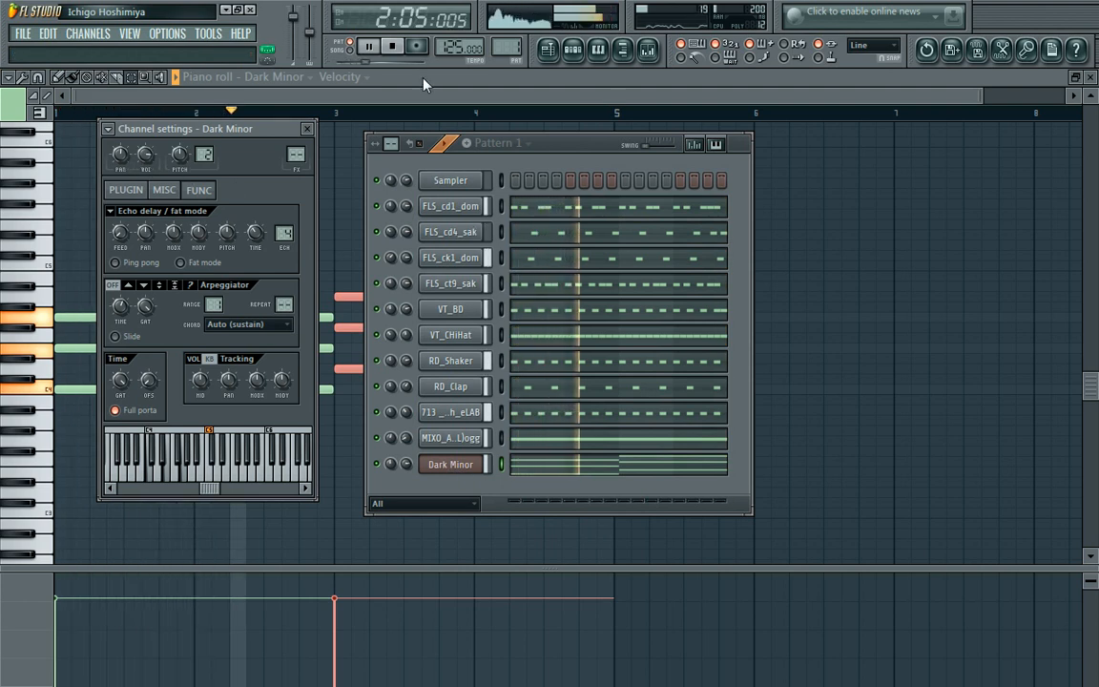
click(397, 50)
key(super)
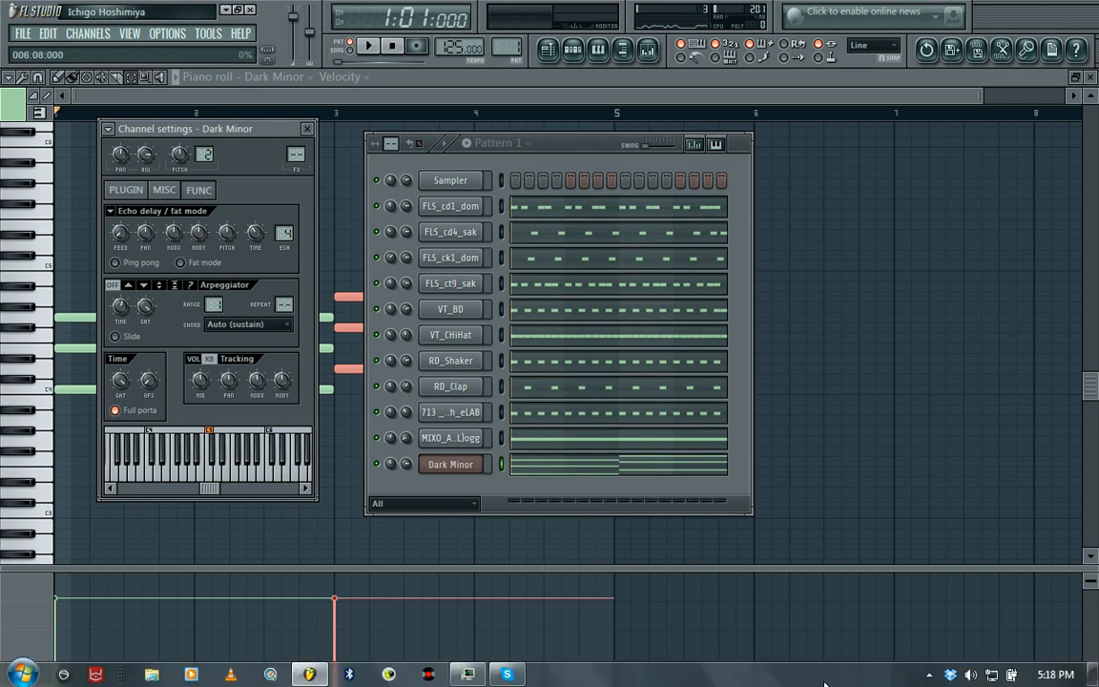
click(929, 676)
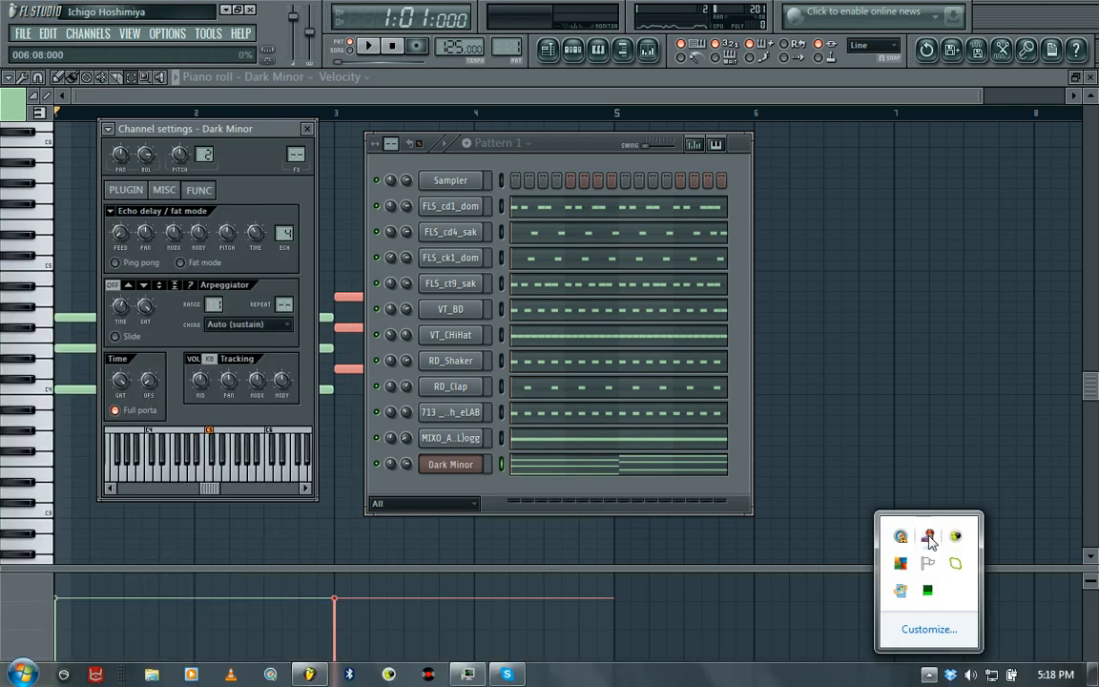
right_click(927, 535)
click(869, 488)
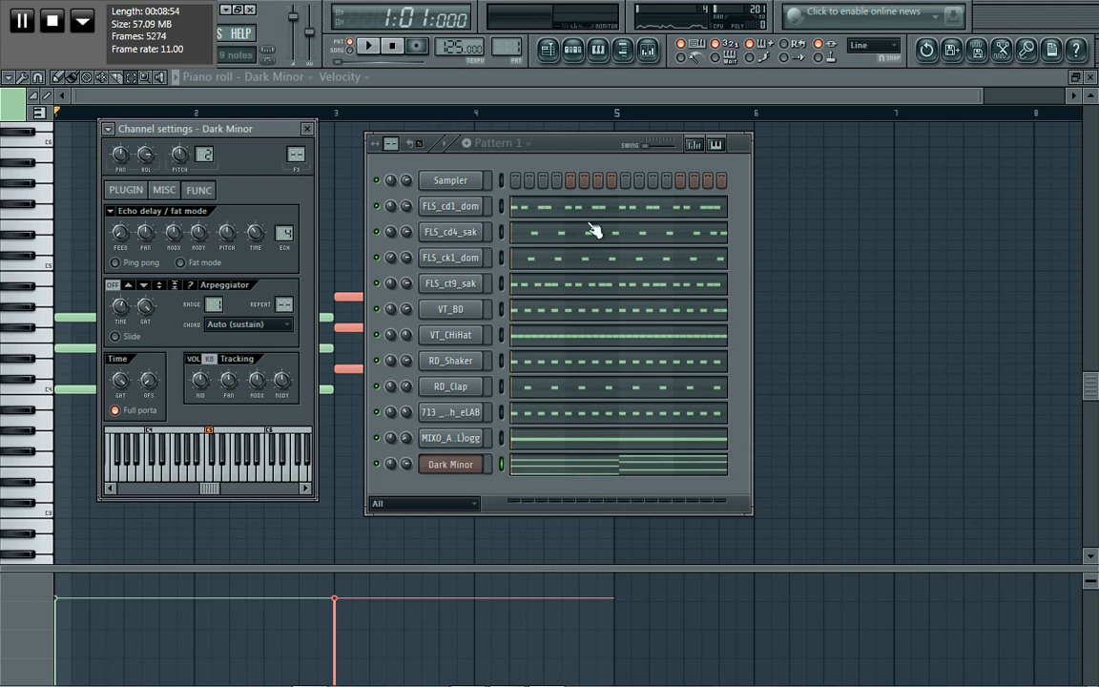
- Close the Dark Minor channel settings and reposition the Pattern 1 step sequencer over the piano roll
click(308, 130)
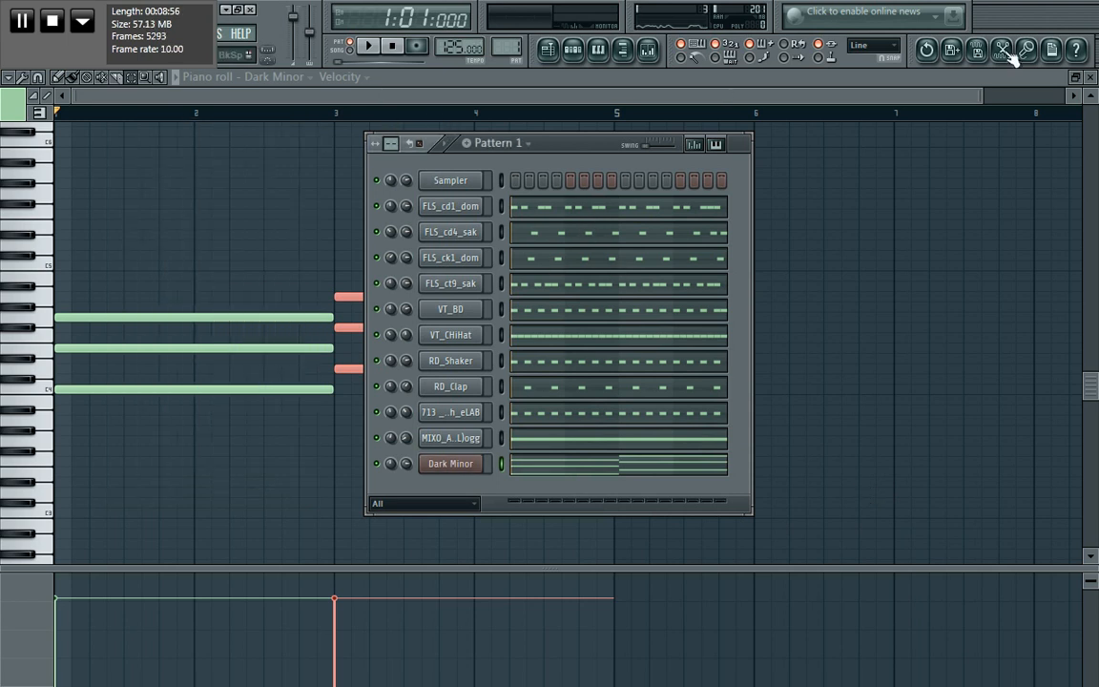
key(F6)
drag(994, 95, 1050, 95)
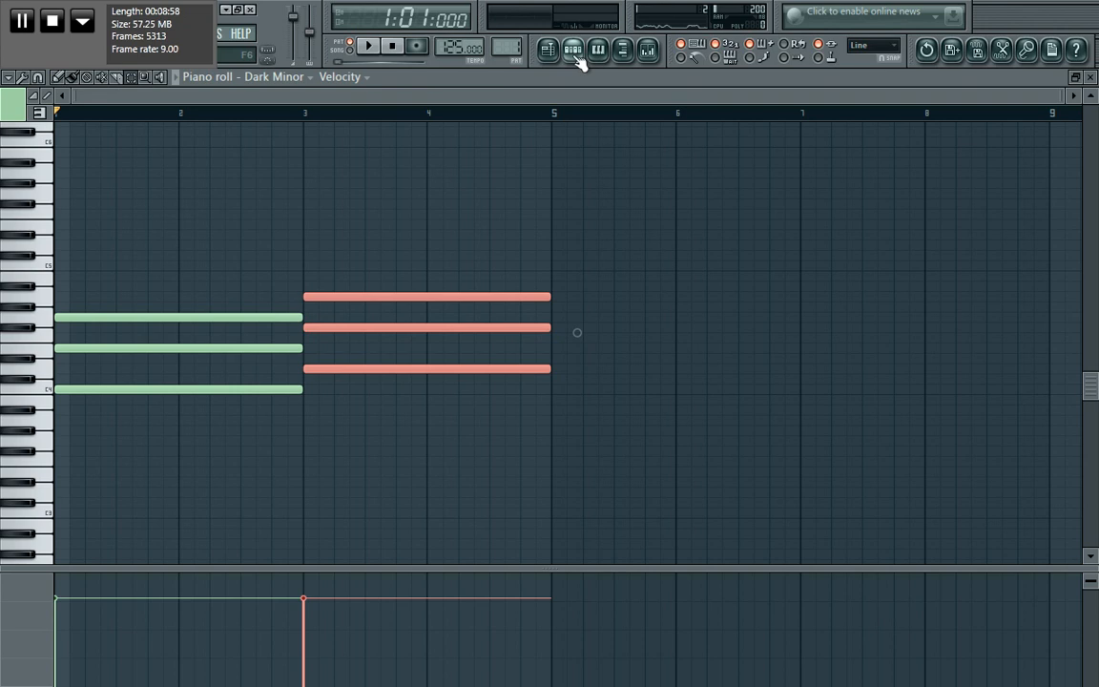
click(576, 52)
drag(571, 146, 469, 142)
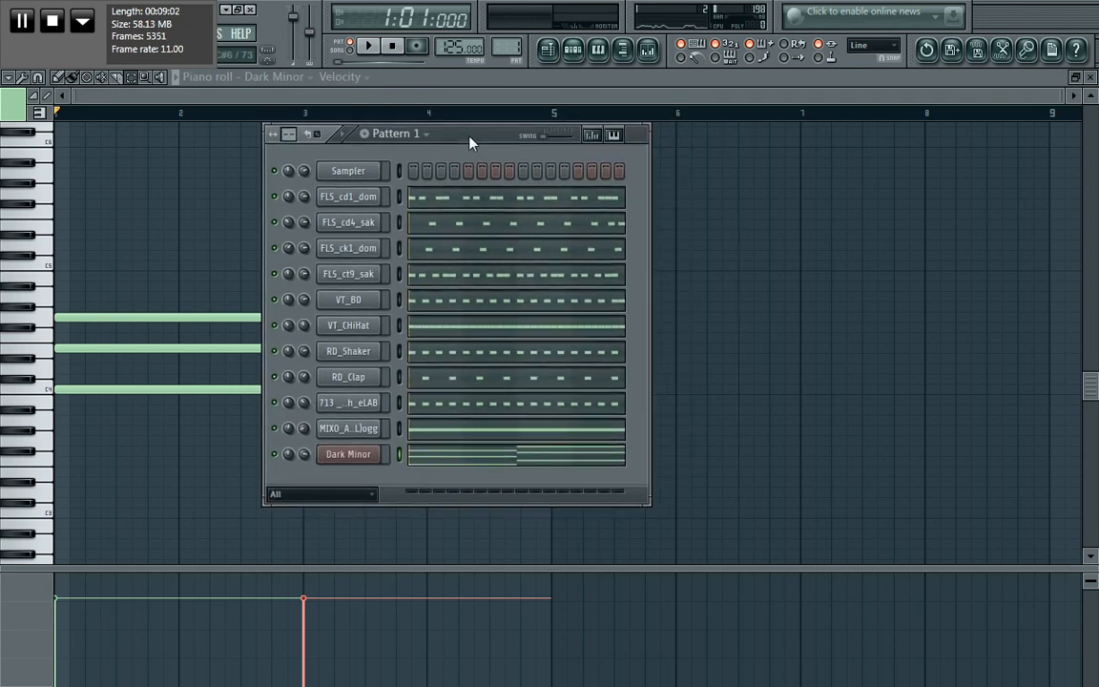